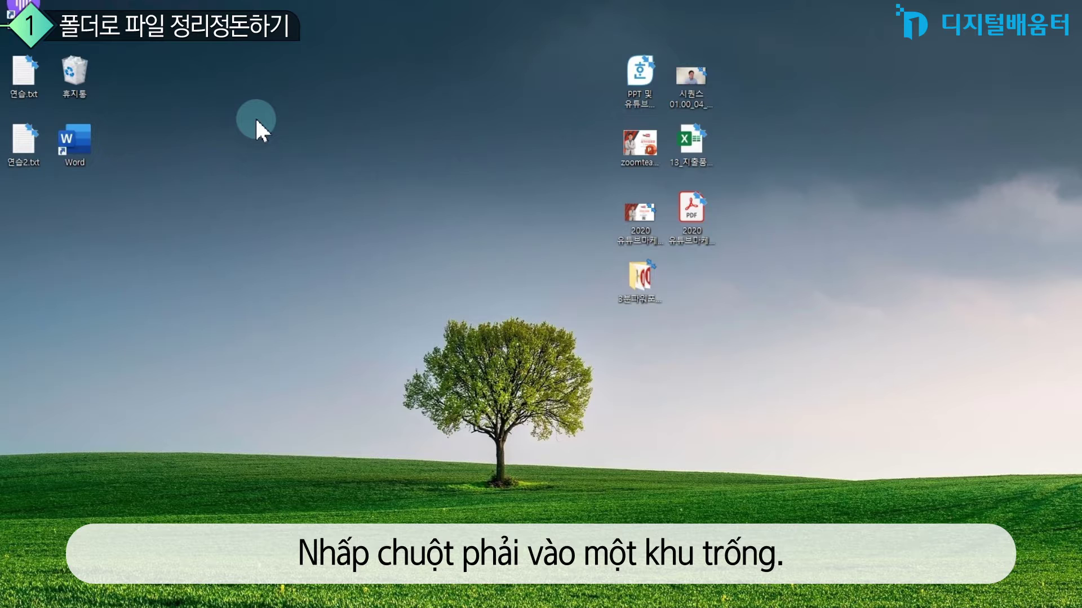
Create a new folder with the default name on the desktop, then open it to view its contents and close its window
{"action": "right_click", "coordinate": [257, 120]}
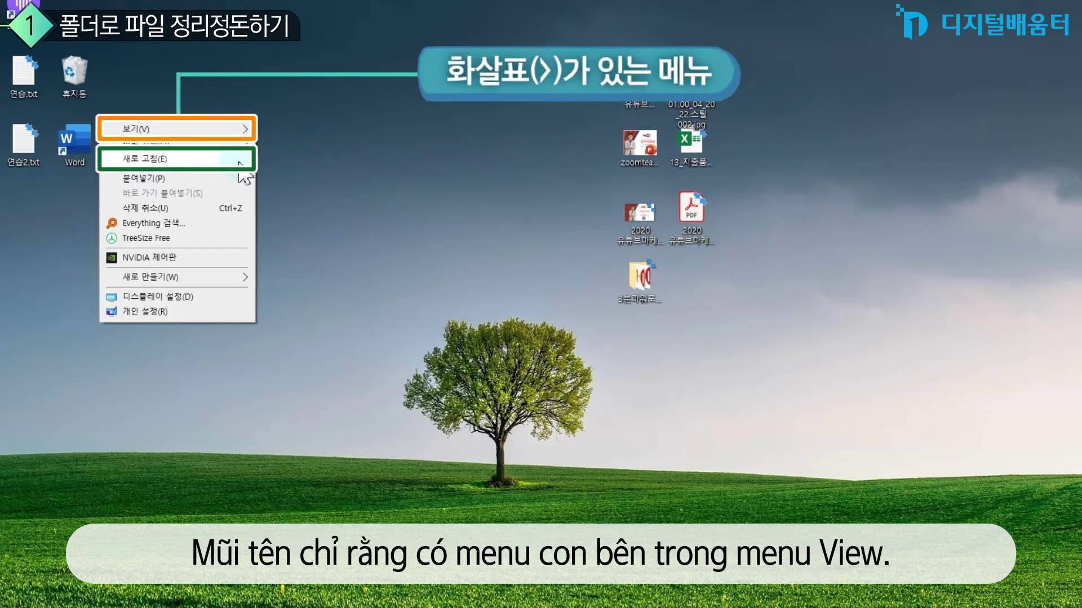
{"action": "mouse_move", "coordinate": [135, 129]}
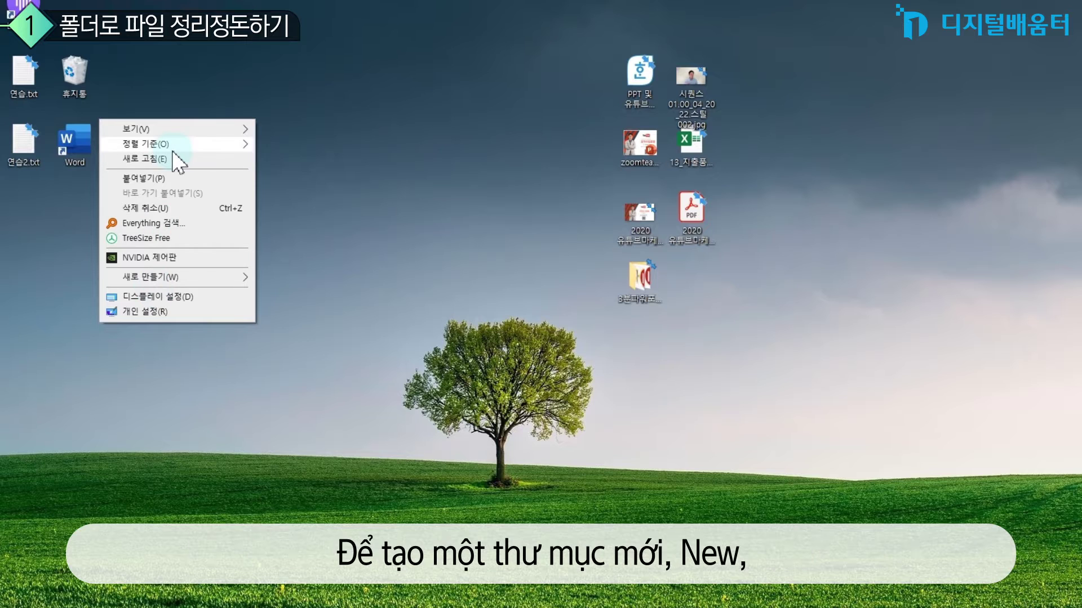
{"action": "mouse_move", "coordinate": [156, 272]}
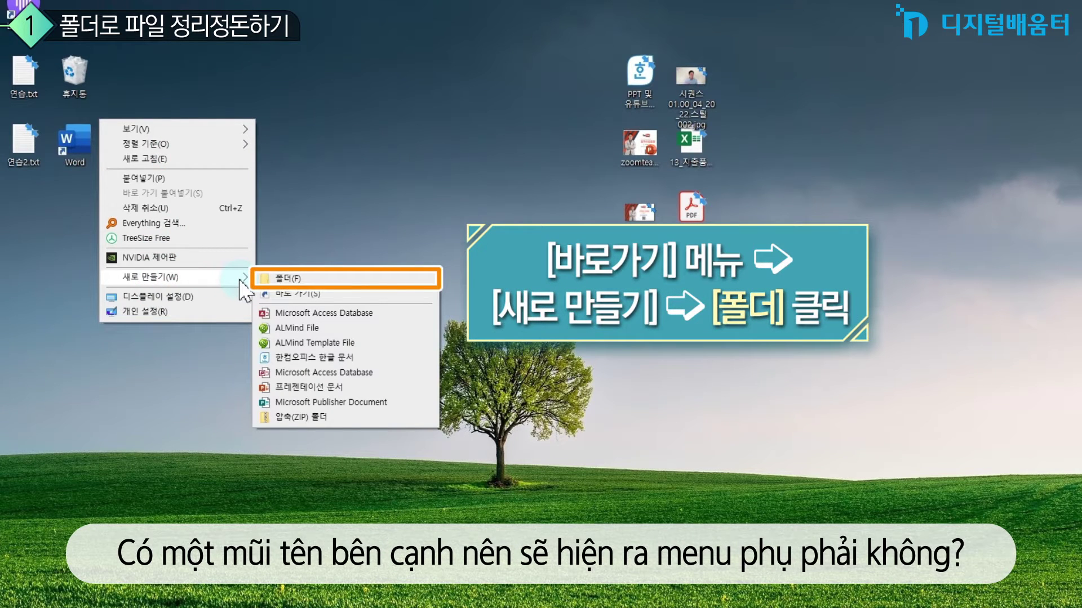
{"action": "left_click", "coordinate": [299, 278]}
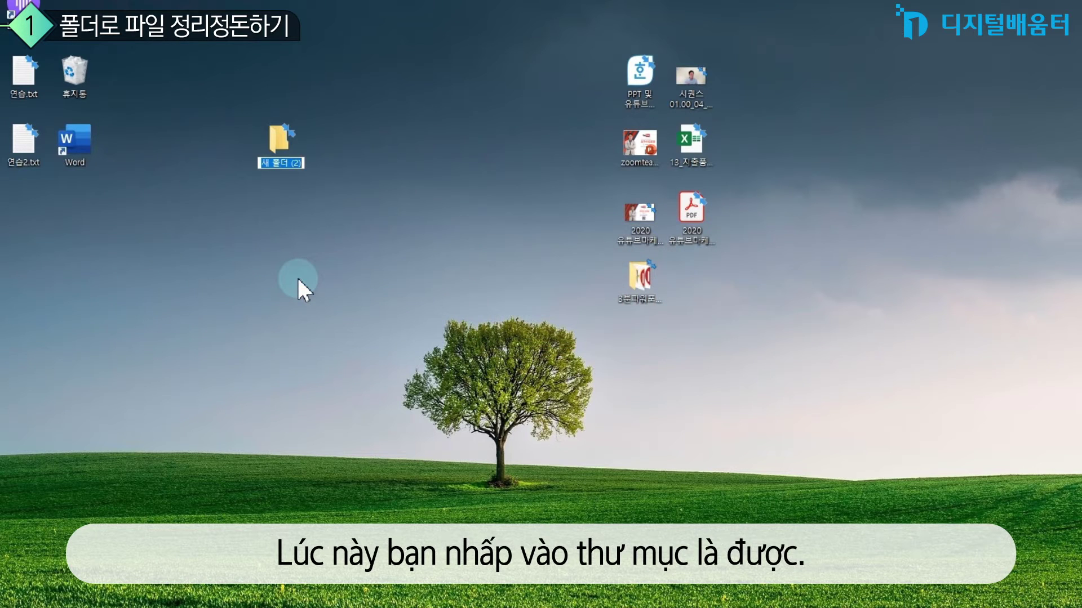
{"action": "left_click", "coordinate": [336, 117]}
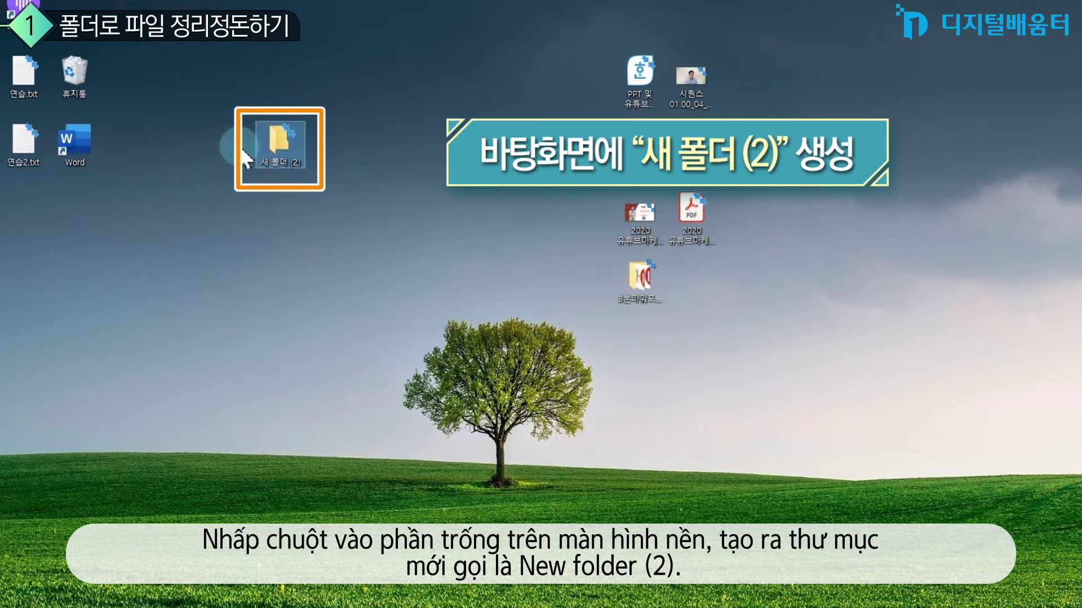
{"action": "double_click", "coordinate": [284, 151]}
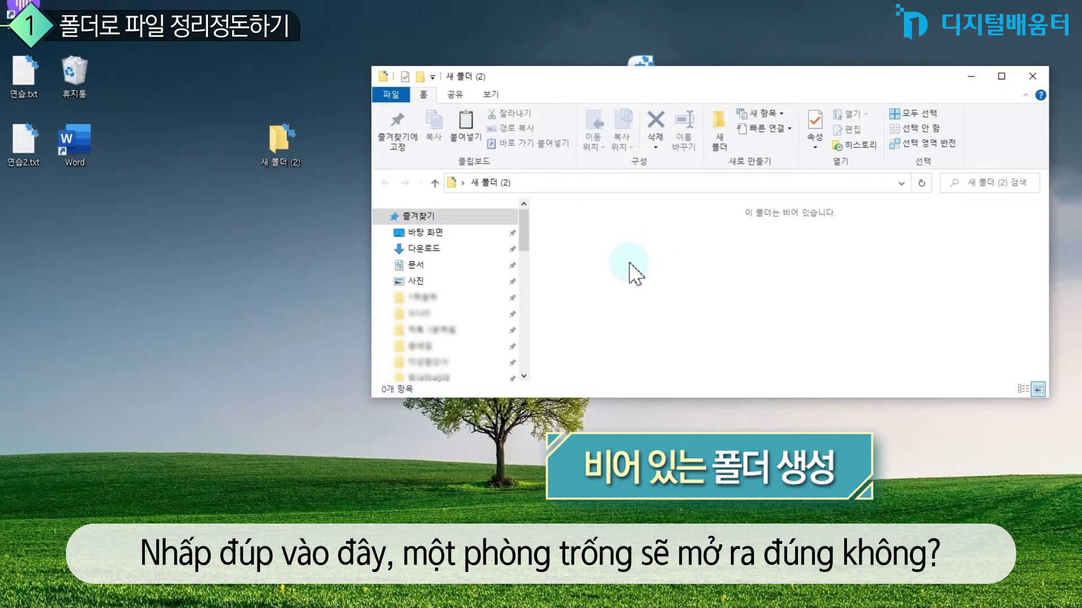
{"action": "left_click", "coordinate": [1034, 84]}
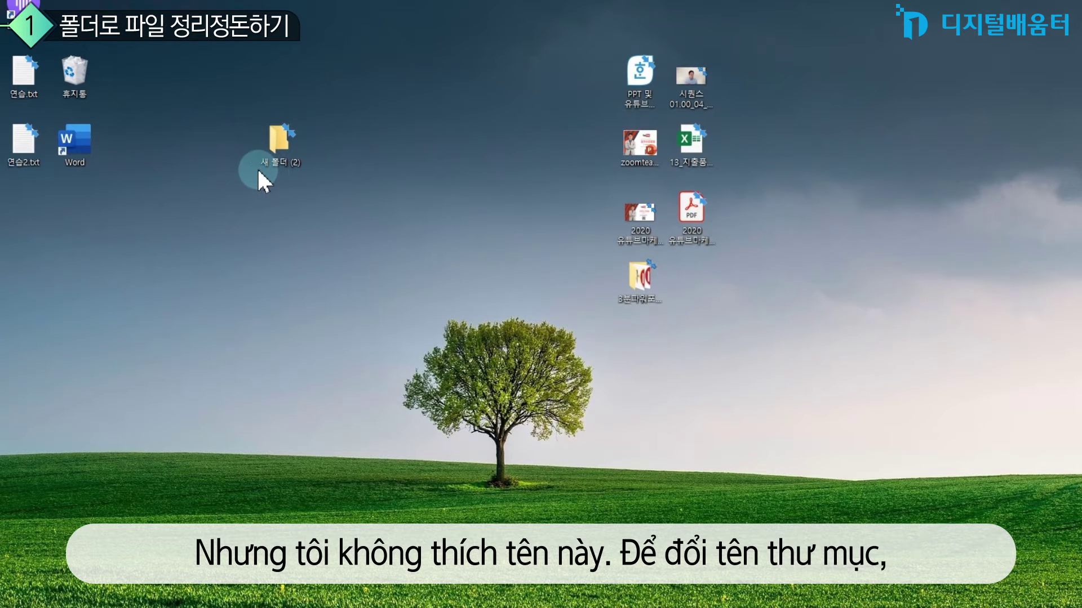
Rename the new desktop folder as 영상
{"action": "right_click", "coordinate": [285, 151]}
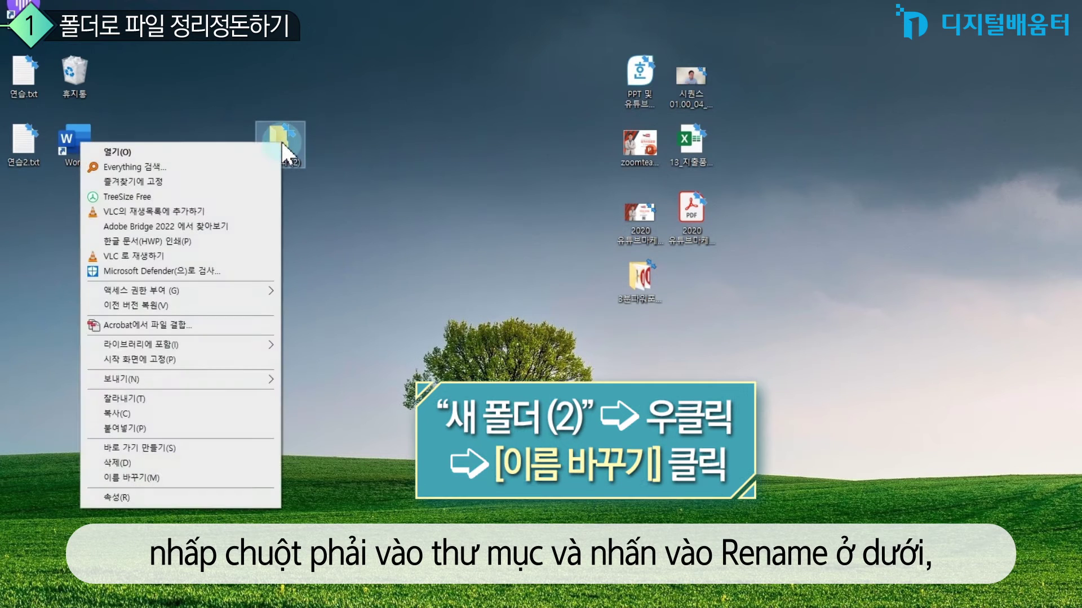
{"action": "left_click", "coordinate": [191, 478]}
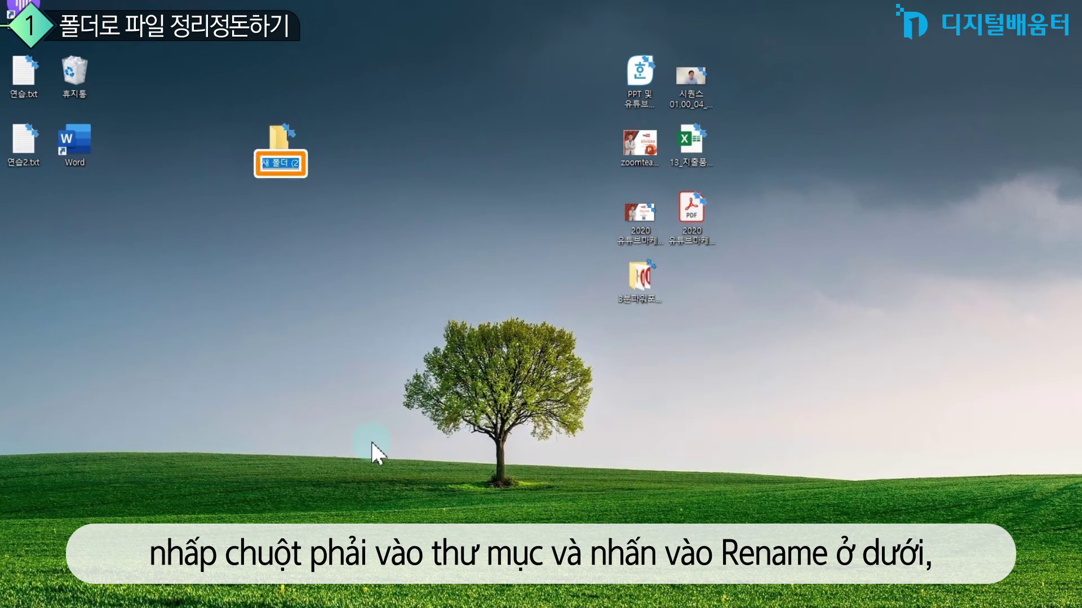
{"action": "type", "text": "여ㅇ상"}
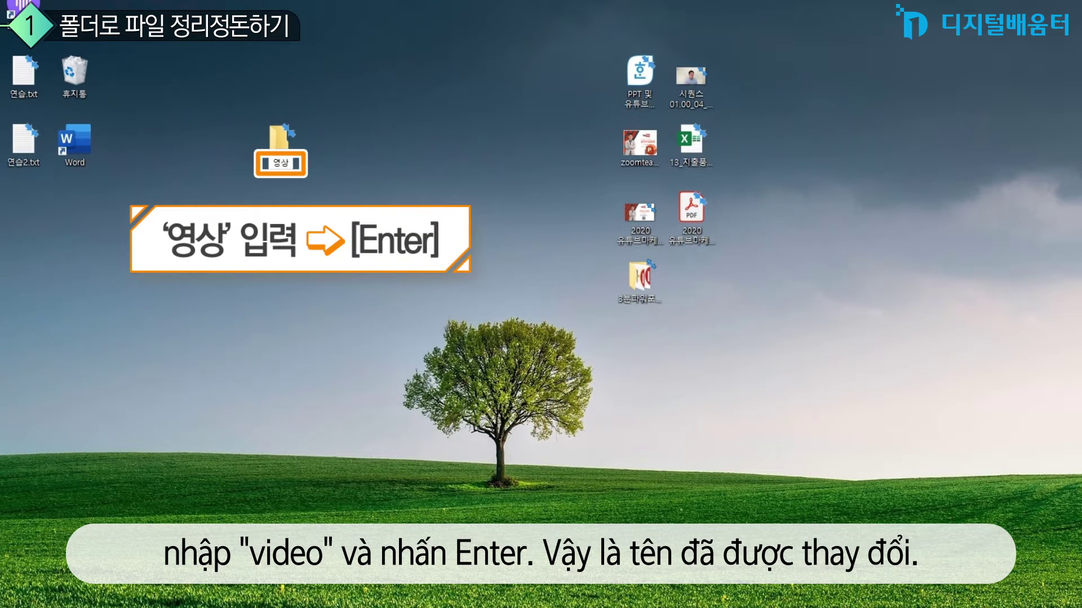
{"action": "key", "text": "Return"}
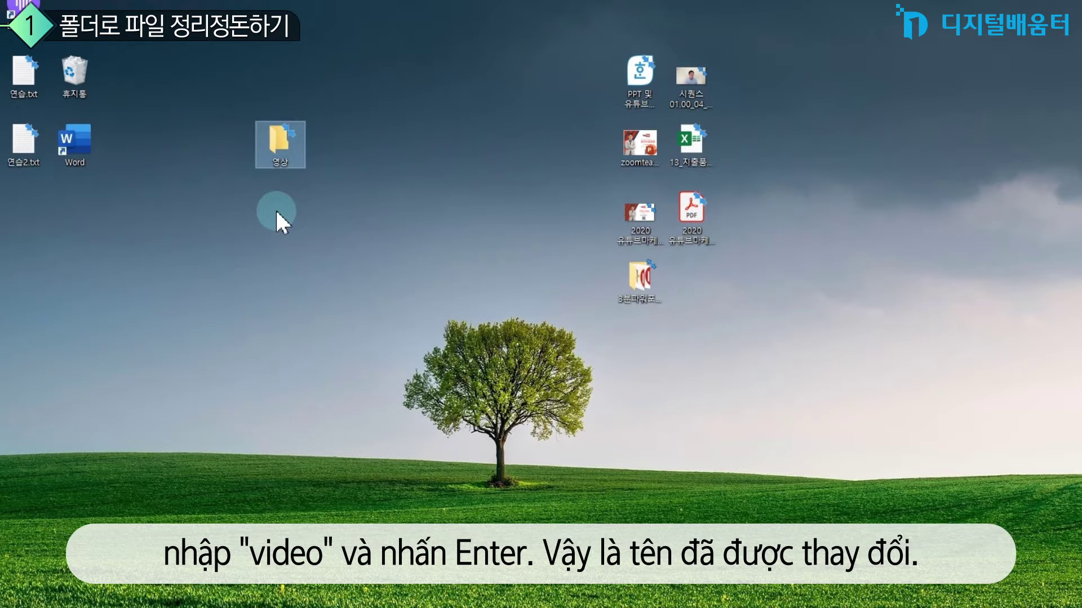
Create a second folder on the desktop and name it 사진
{"action": "right_click", "coordinate": [337, 130]}
{"action": "left_click", "coordinate": [301, 285]}
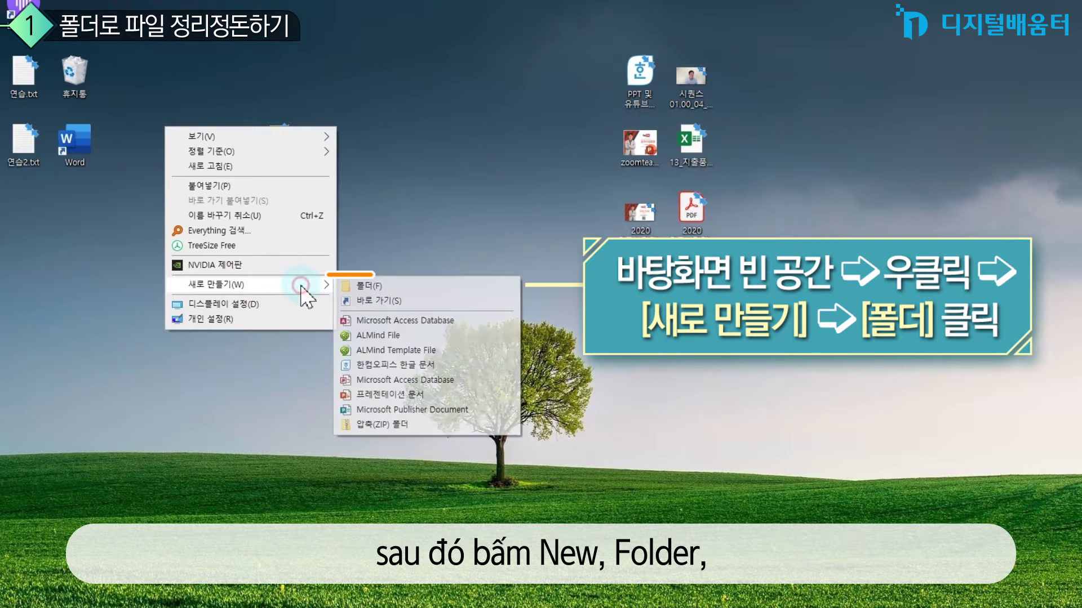
{"action": "left_click", "coordinate": [422, 286]}
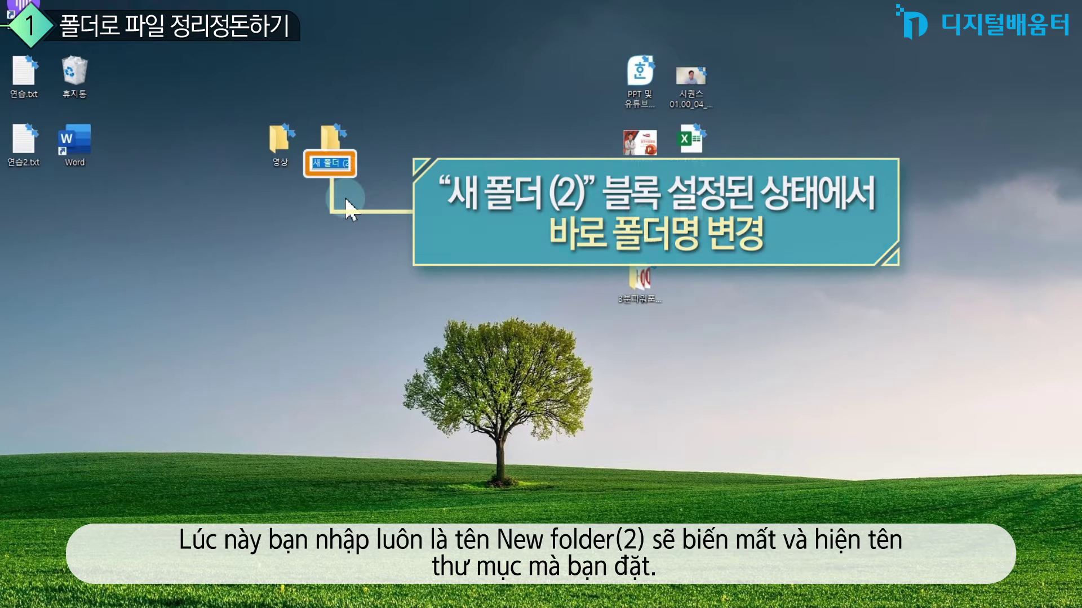
{"action": "type", "text": "사진"}
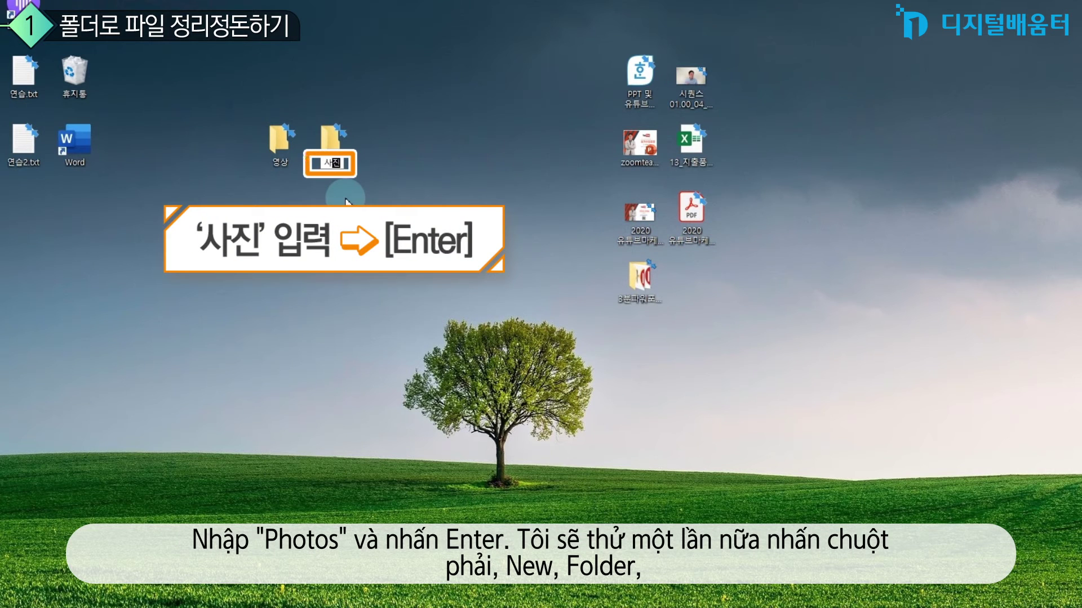
{"action": "key", "text": "Return"}
Create a third folder on the desktop and name it 문서
{"action": "right_click", "coordinate": [388, 133]}
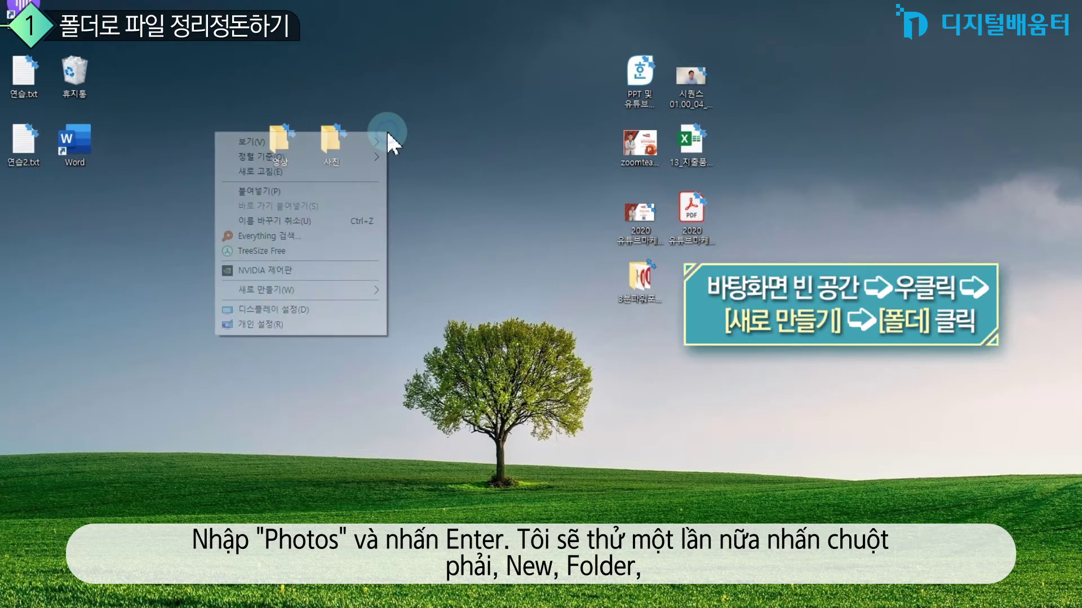
{"action": "mouse_move", "coordinate": [332, 297]}
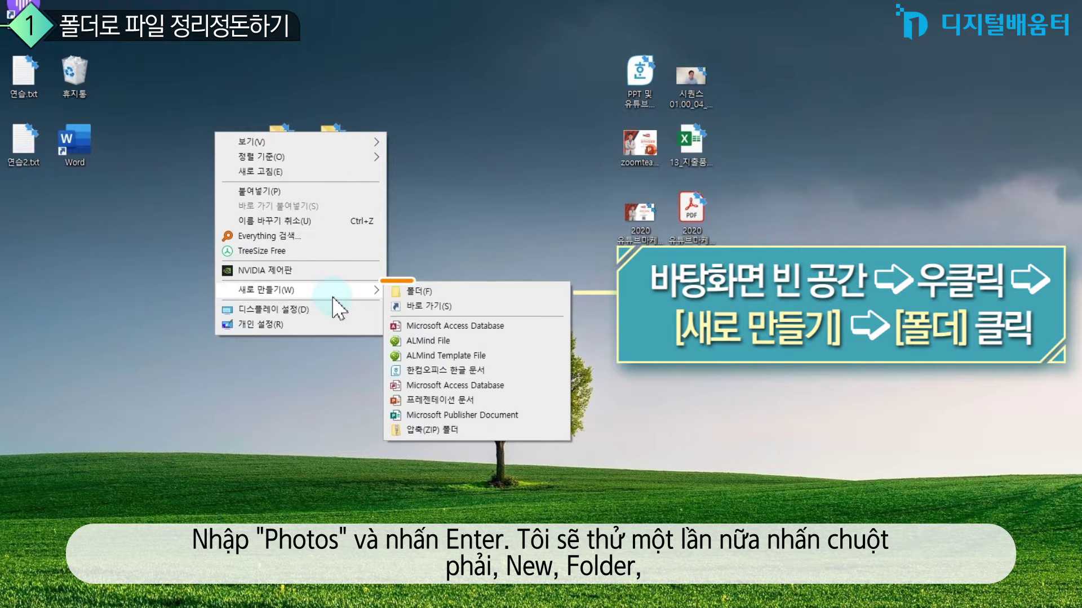
{"action": "left_click", "coordinate": [451, 295]}
{"action": "type", "text": "문서"}
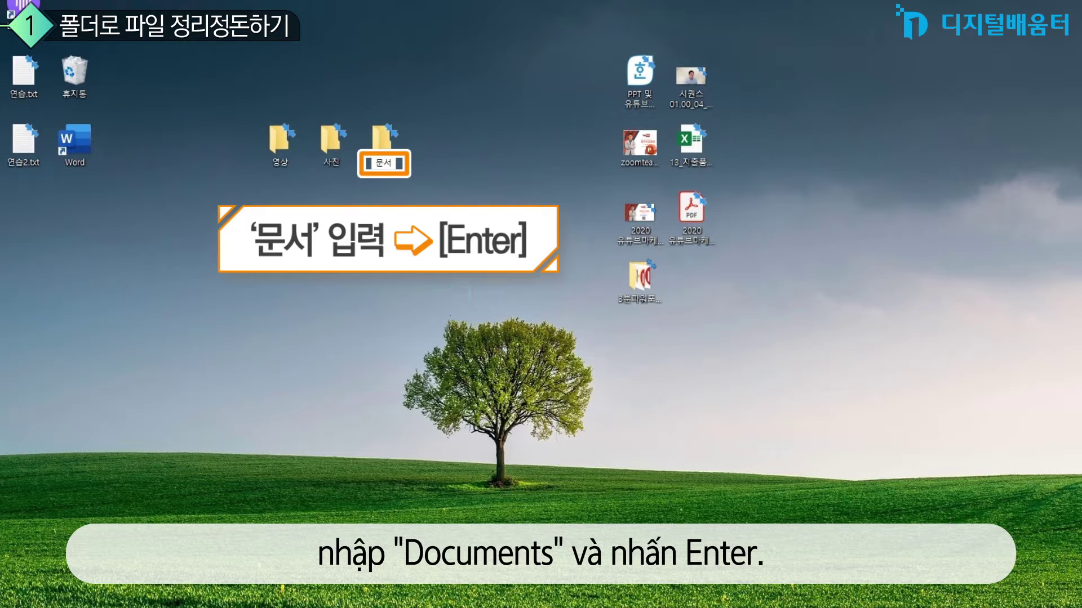
{"action": "key", "text": "Return"}
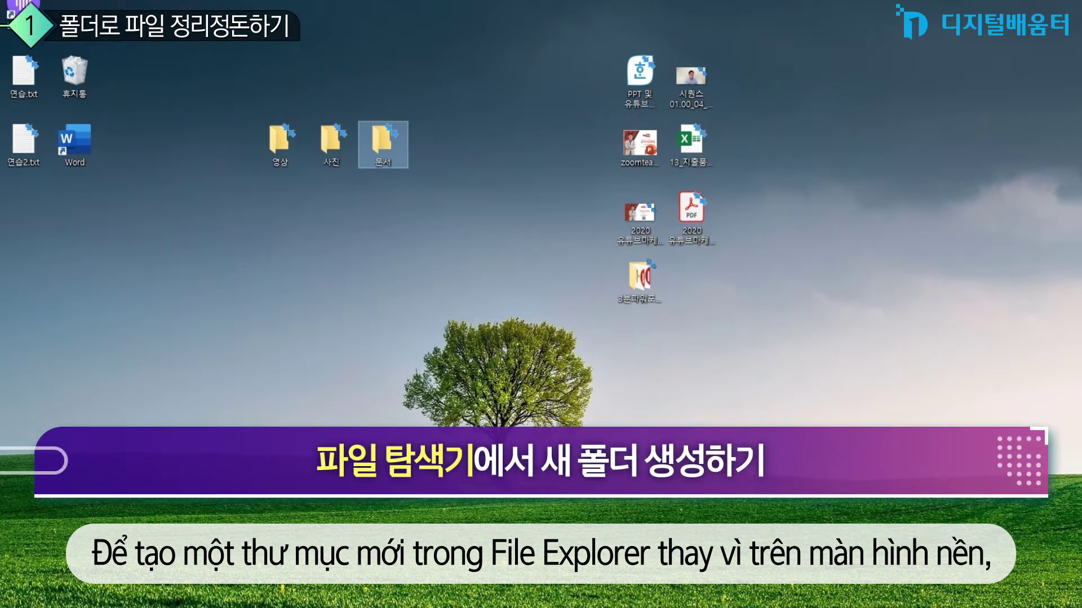
Switch to File Explorer and create a folder named 에버랜드 inside the PC's 사진 folder
{"action": "key", "text": "super+e"}
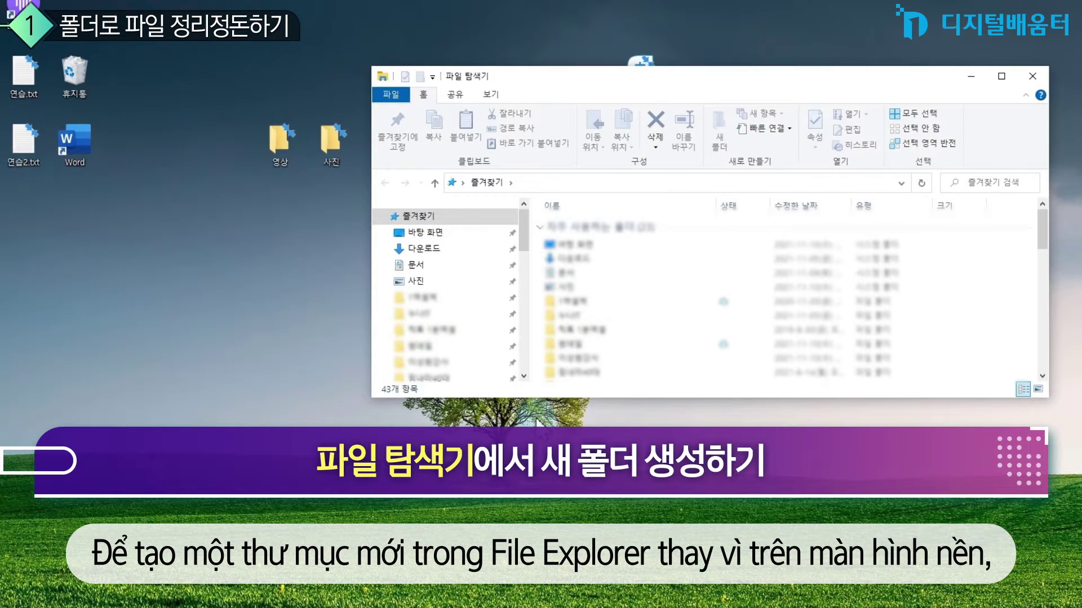
{"action": "left_click", "coordinate": [438, 283]}
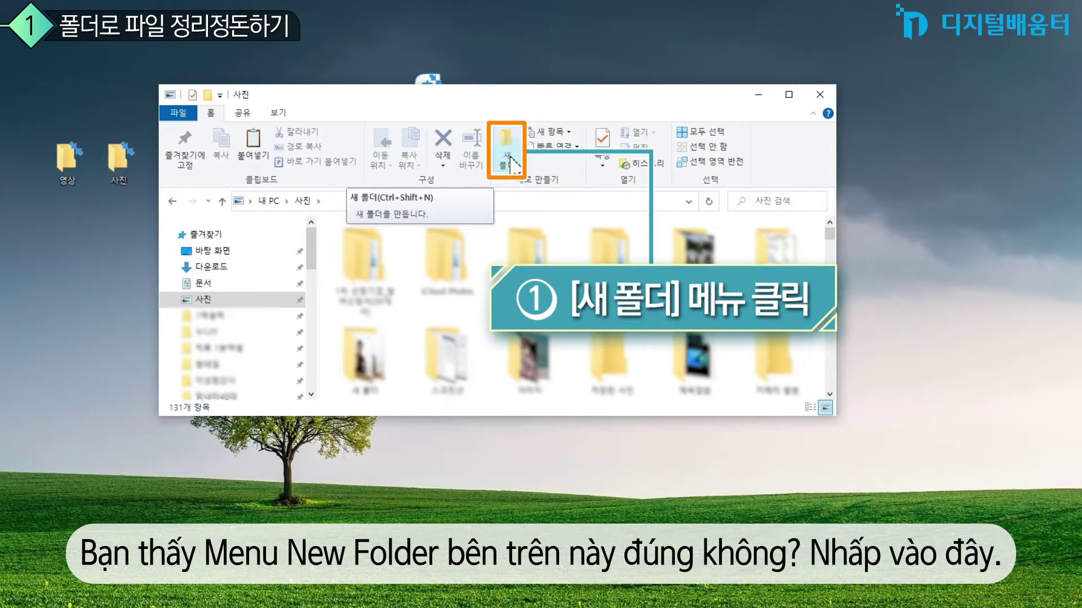
{"action": "left_click", "coordinate": [509, 160]}
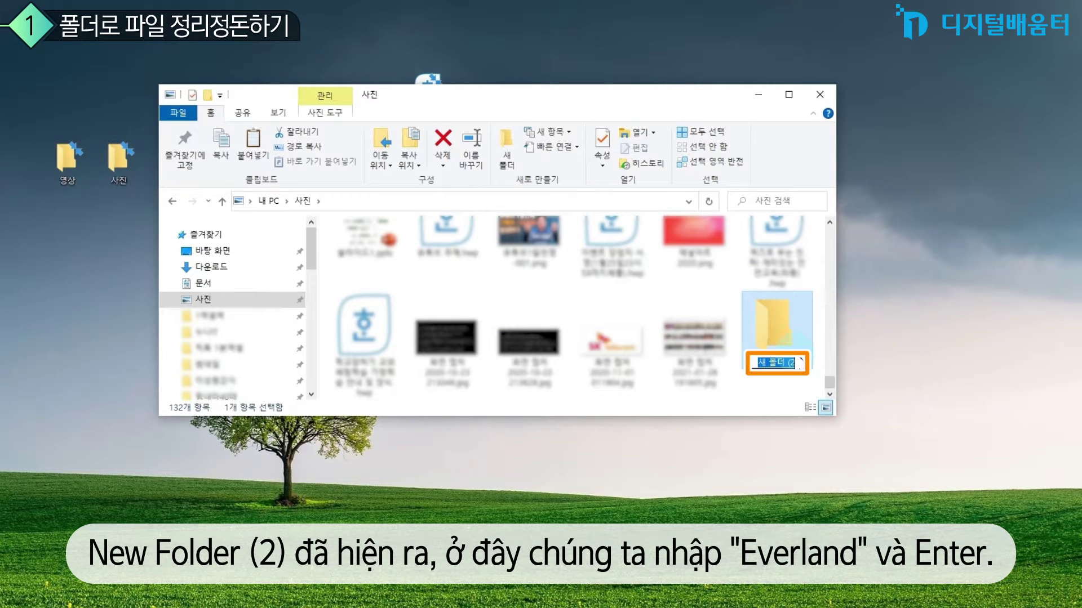
{"action": "type", "text": "에버랜"}
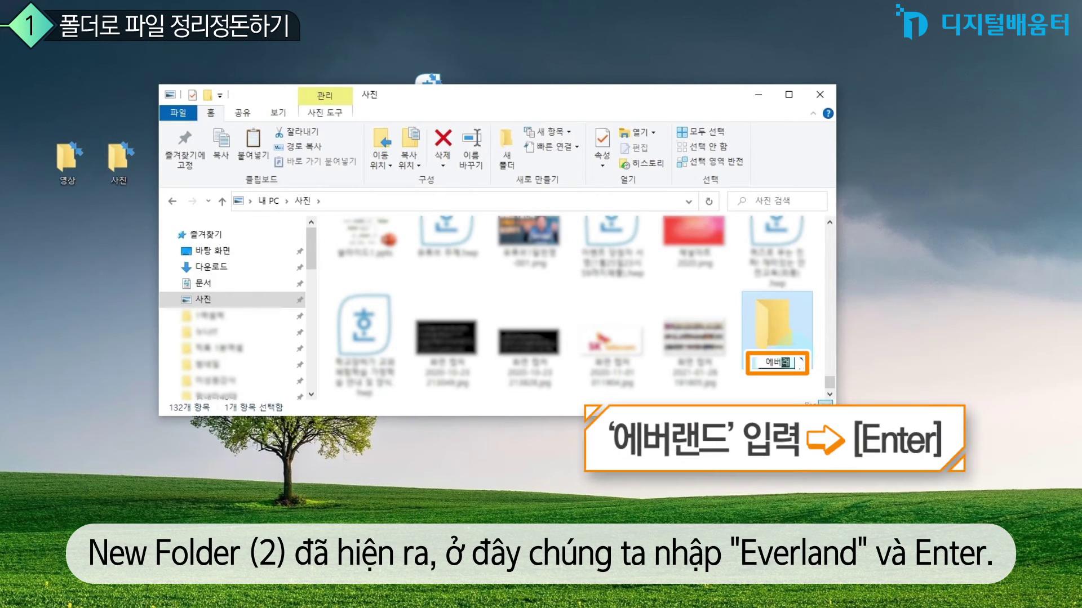
{"action": "type", "text": "드"}
{"action": "key", "text": "Return"}
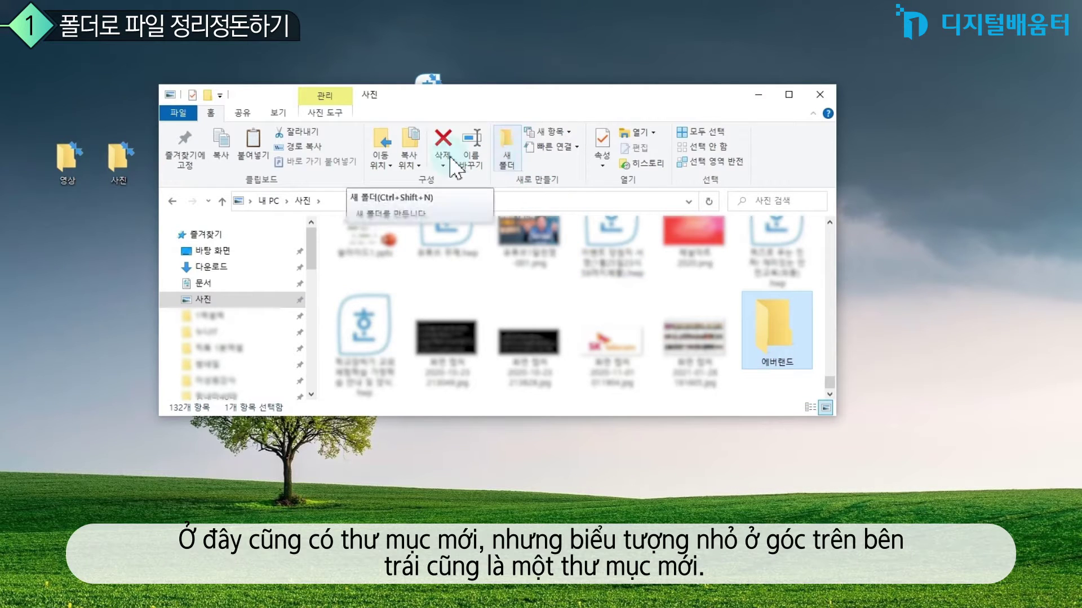
Create another folder in the 사진 folder and name it 롯데월드
{"action": "left_click", "coordinate": [208, 96]}
{"action": "type", "text": "롯데월드"}
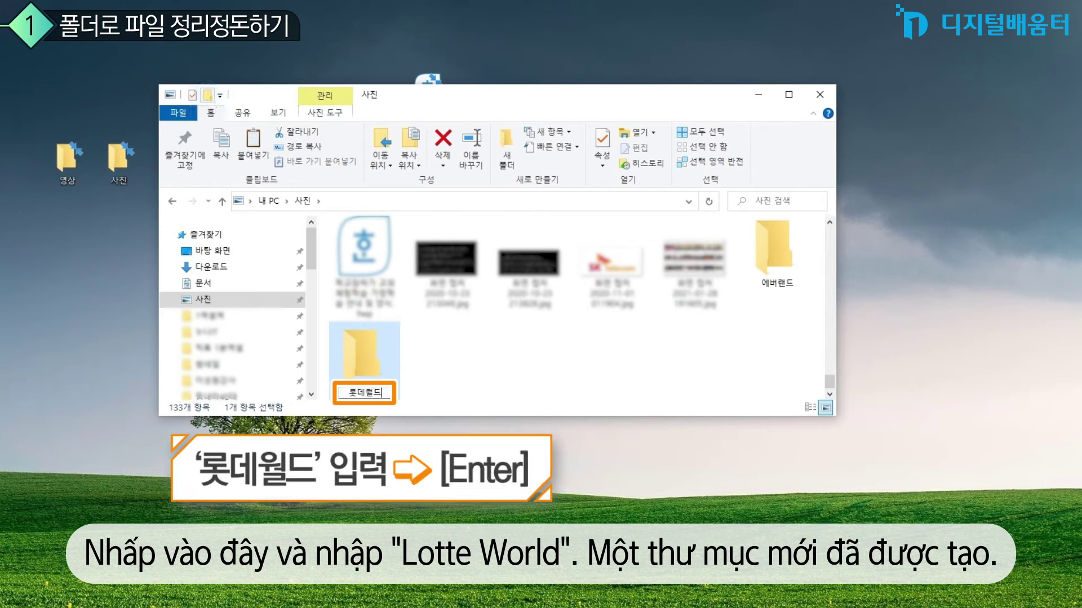
{"action": "key", "text": "Return"}
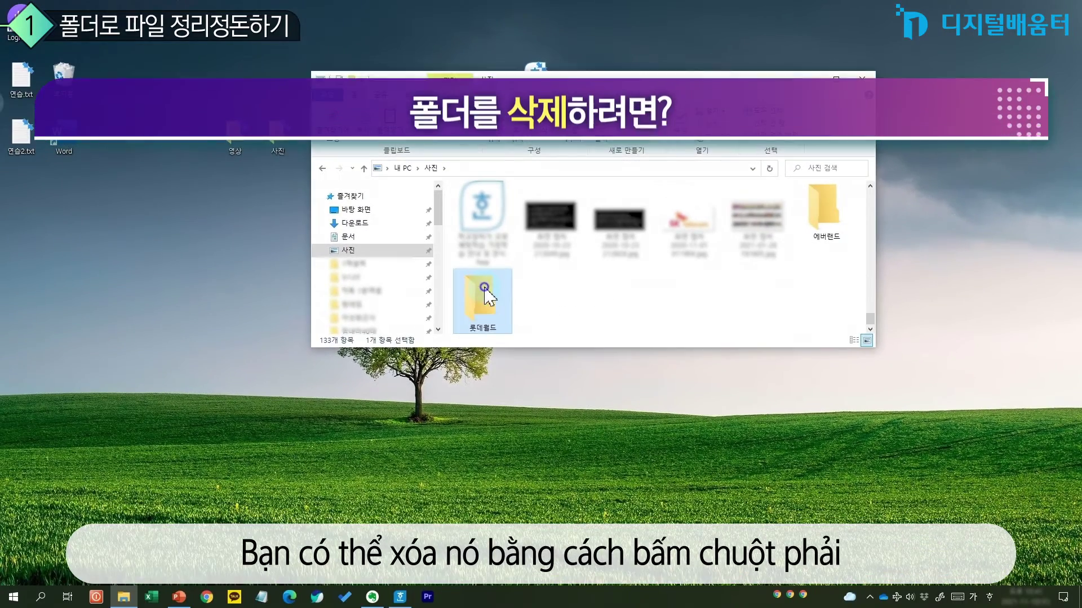
Delete the 롯데월드 folder from the 사진 folder and close the File Explorer window
{"action": "right_click", "coordinate": [484, 289]}
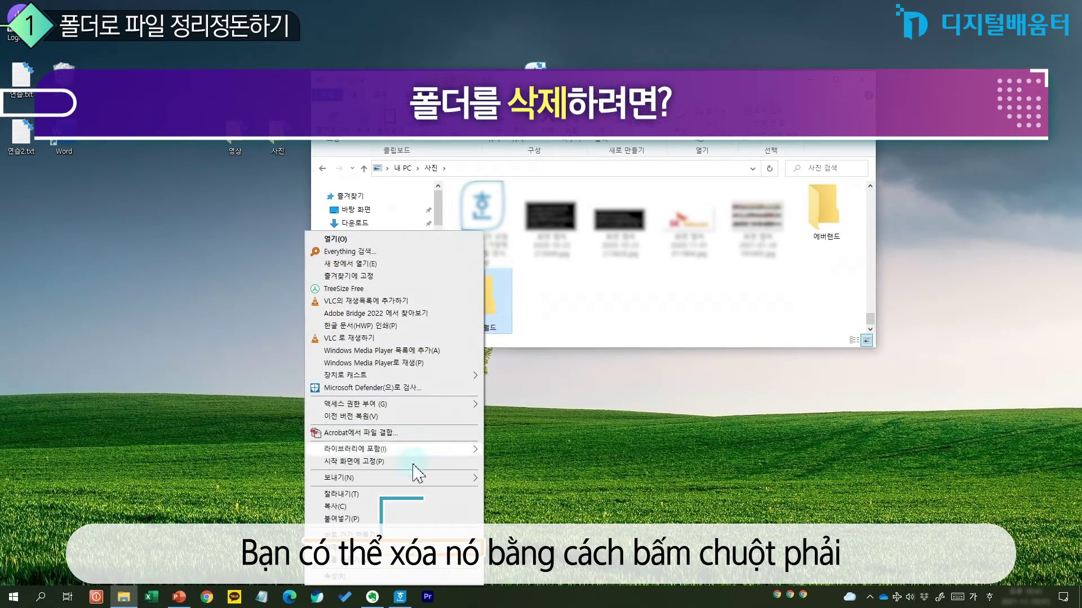
{"action": "left_click", "coordinate": [500, 318]}
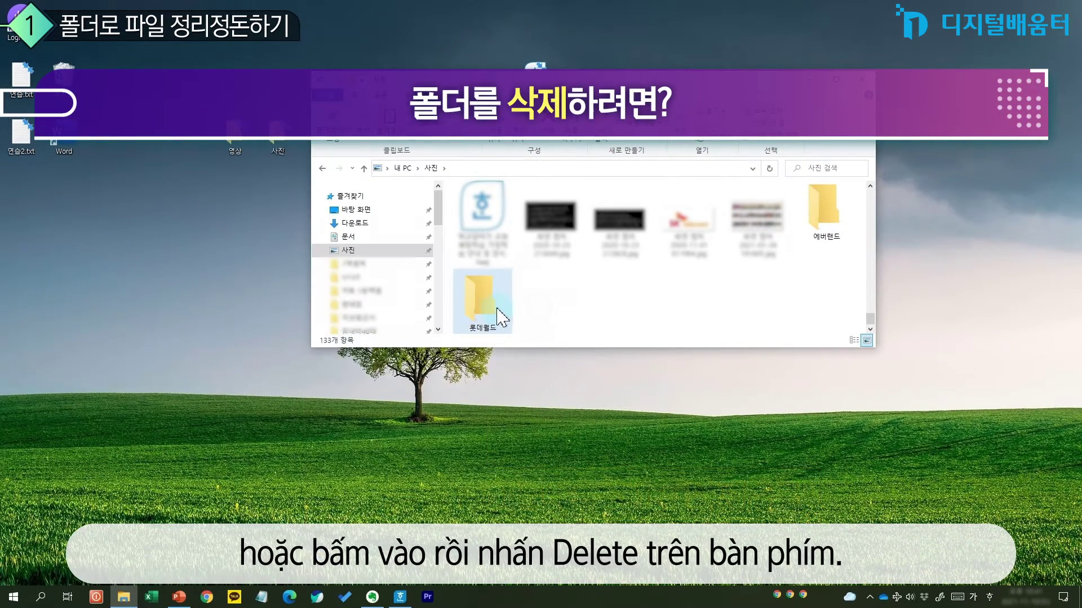
{"action": "left_click", "coordinate": [494, 303]}
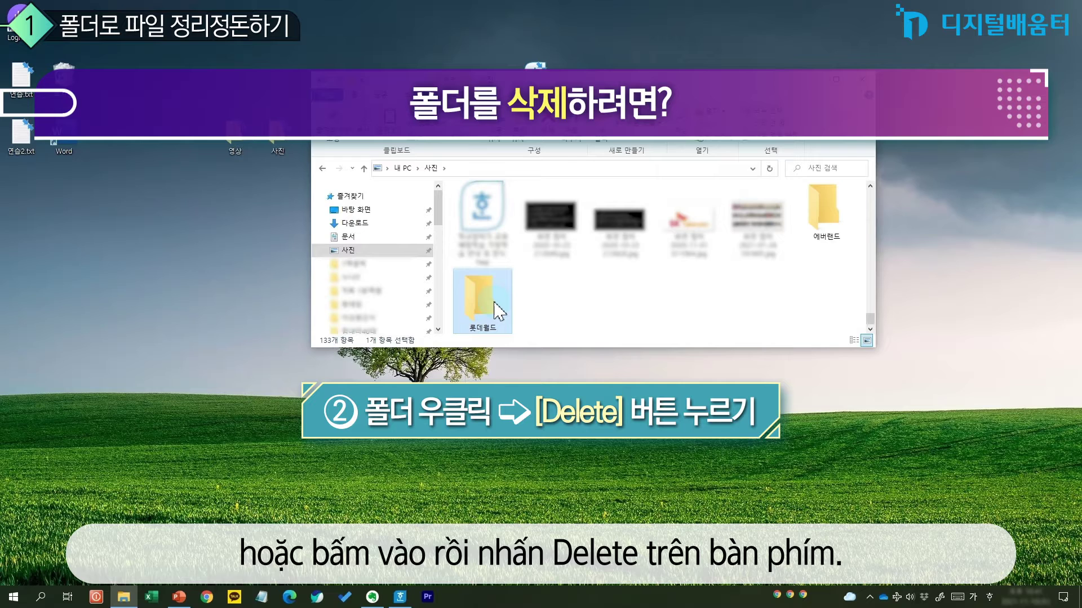
{"action": "key", "text": "Delete"}
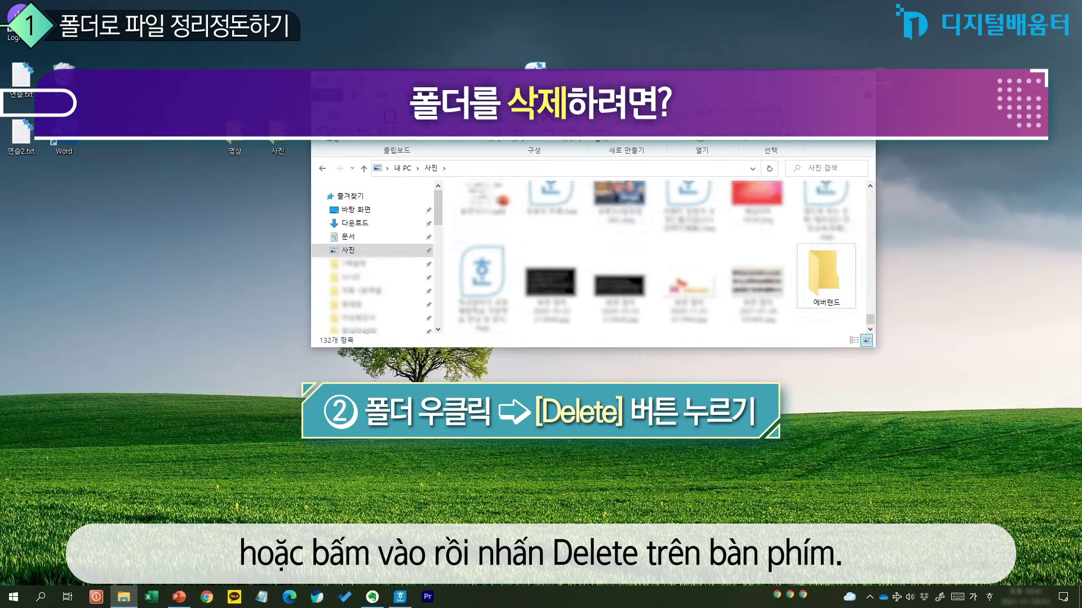
{"action": "left_click", "coordinate": [864, 79]}
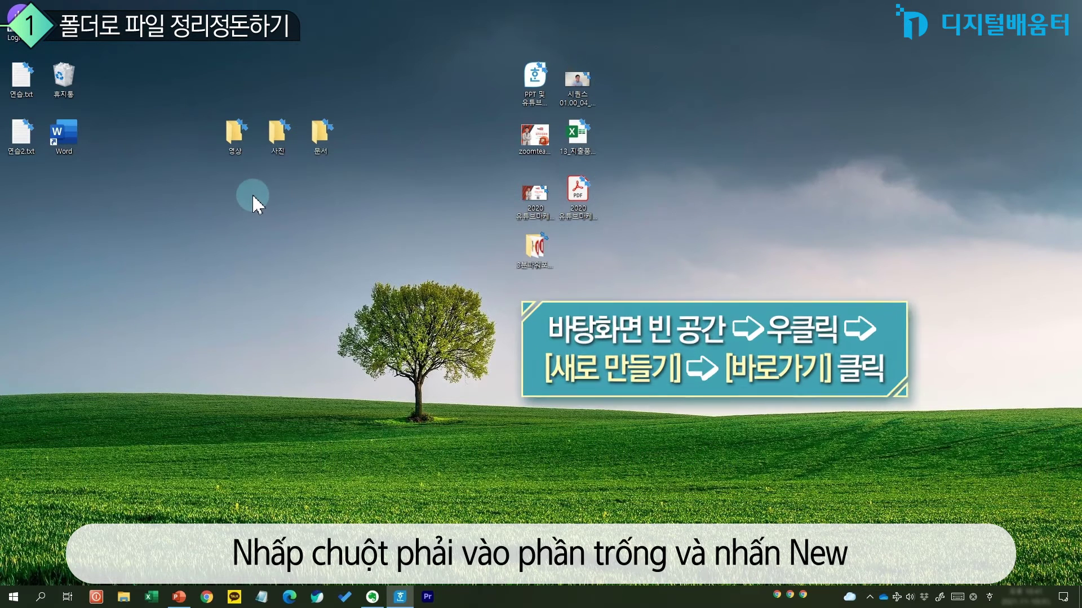
Create a desktop shortcut that targets the 사진 folder under 내 PC
{"action": "right_click", "coordinate": [254, 192]}
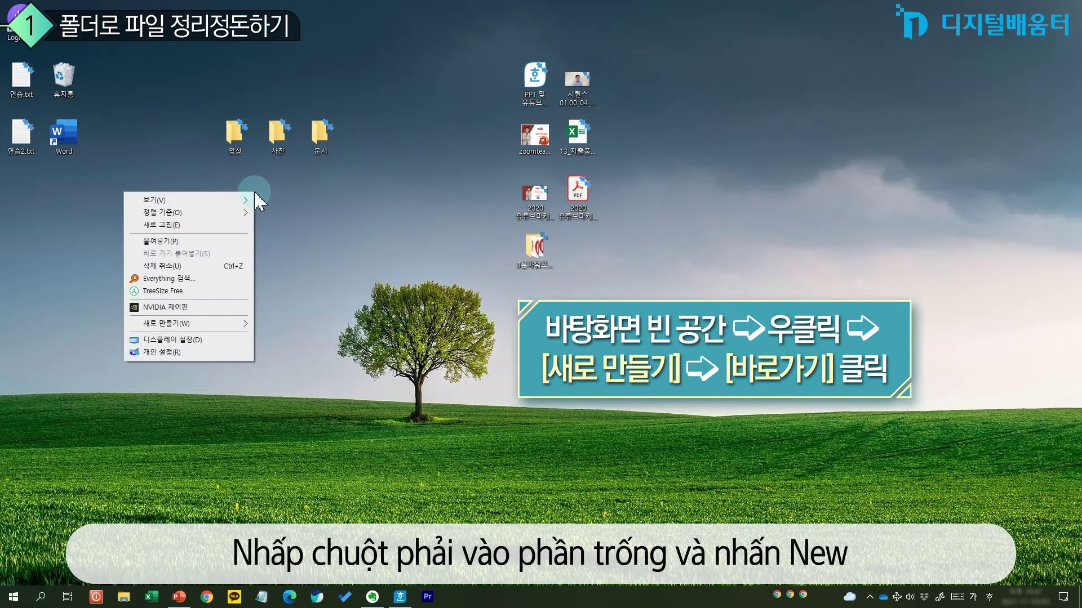
{"action": "left_click", "coordinate": [226, 324]}
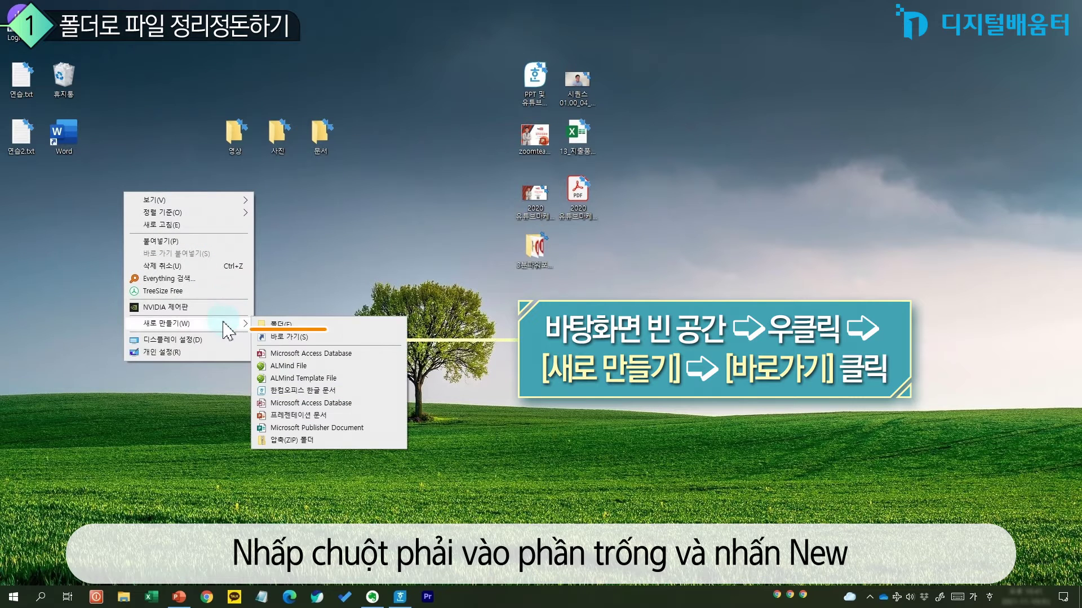
{"action": "left_click", "coordinate": [292, 338]}
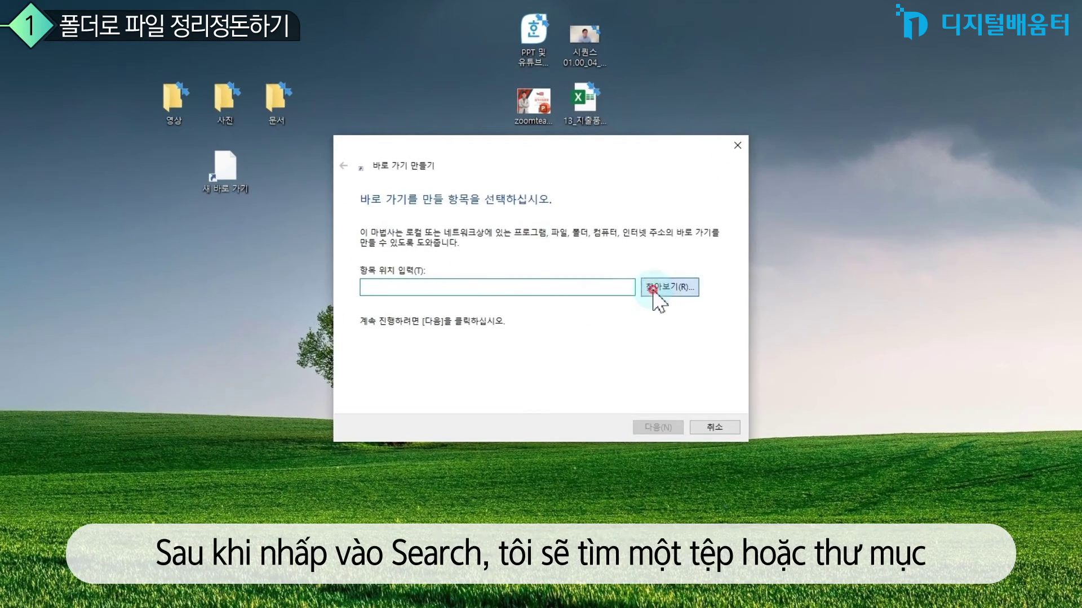
{"action": "left_click", "coordinate": [637, 292]}
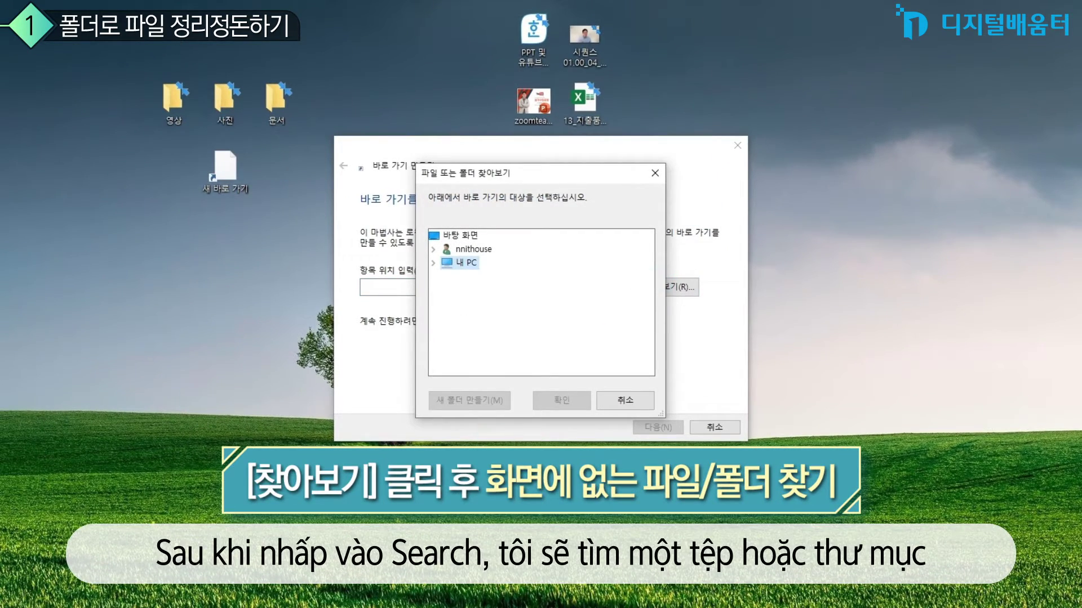
{"action": "left_click", "coordinate": [434, 262]}
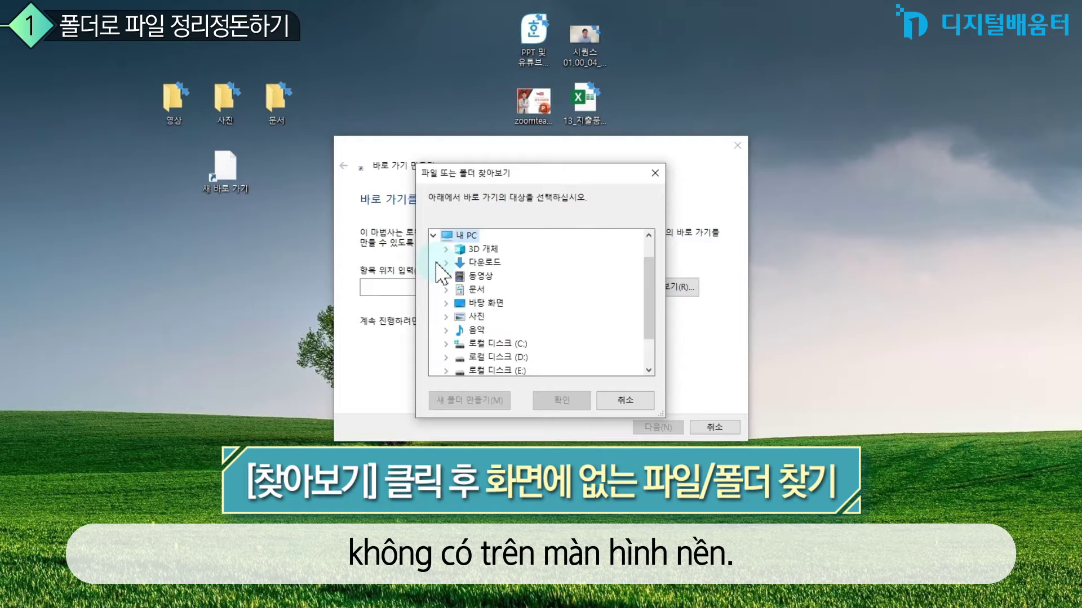
{"action": "left_click", "coordinate": [476, 316]}
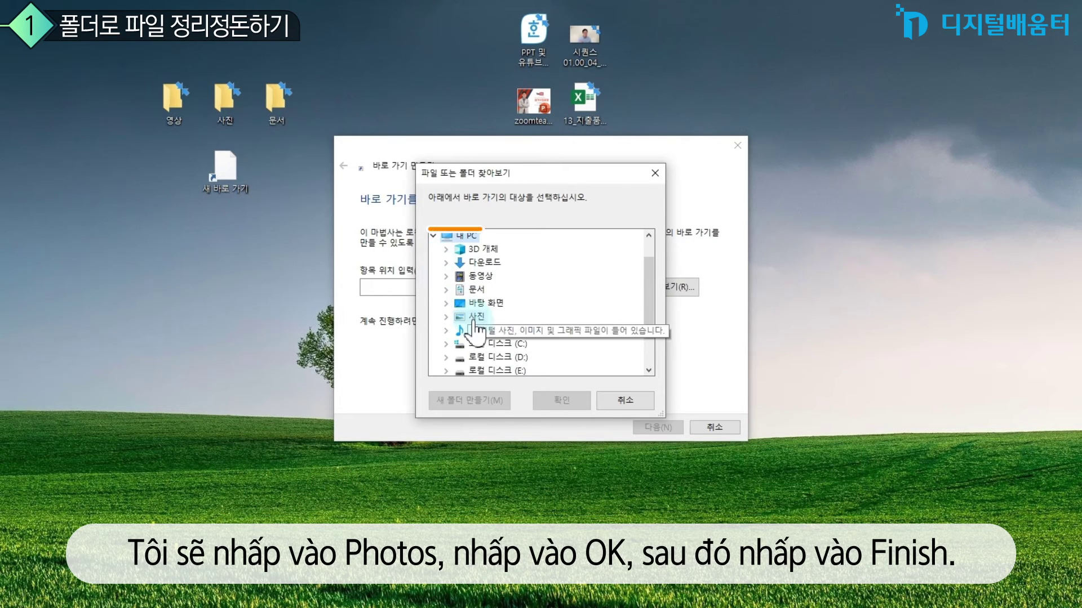
{"action": "left_click", "coordinate": [560, 400]}
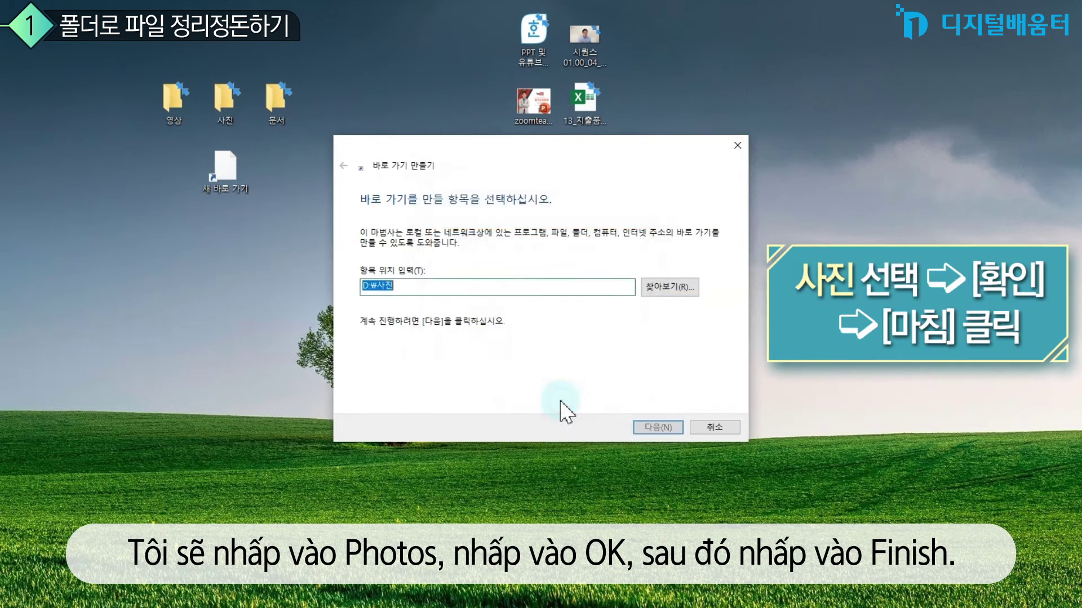
{"action": "left_click", "coordinate": [670, 426]}
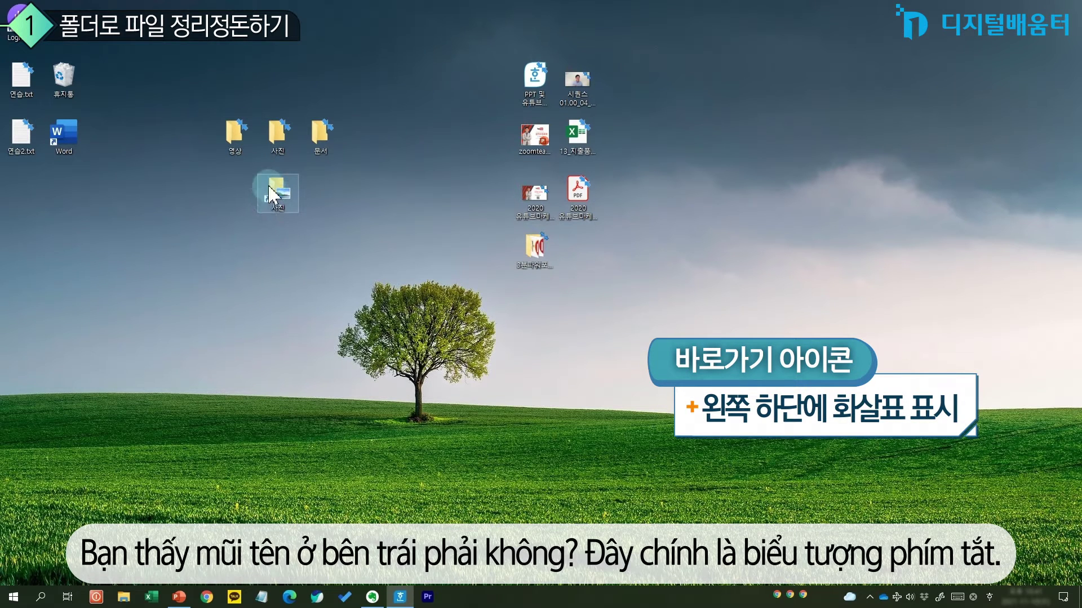
View the 사진 folder through its desktop shortcut and again through File Explorer, closing the window each time
{"action": "double_click", "coordinate": [279, 204]}
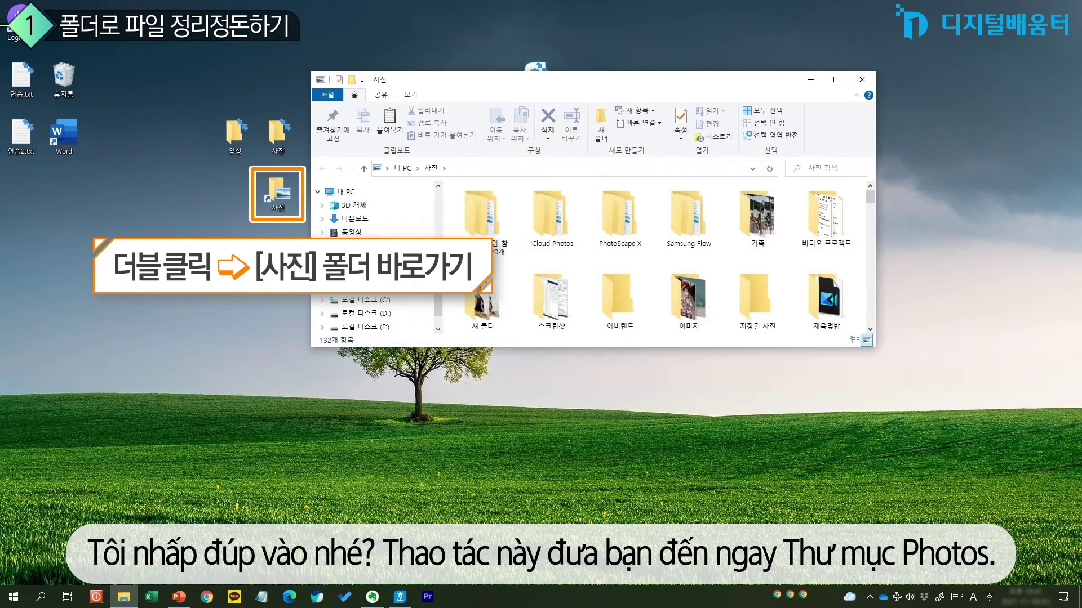
{"action": "left_click", "coordinate": [862, 79]}
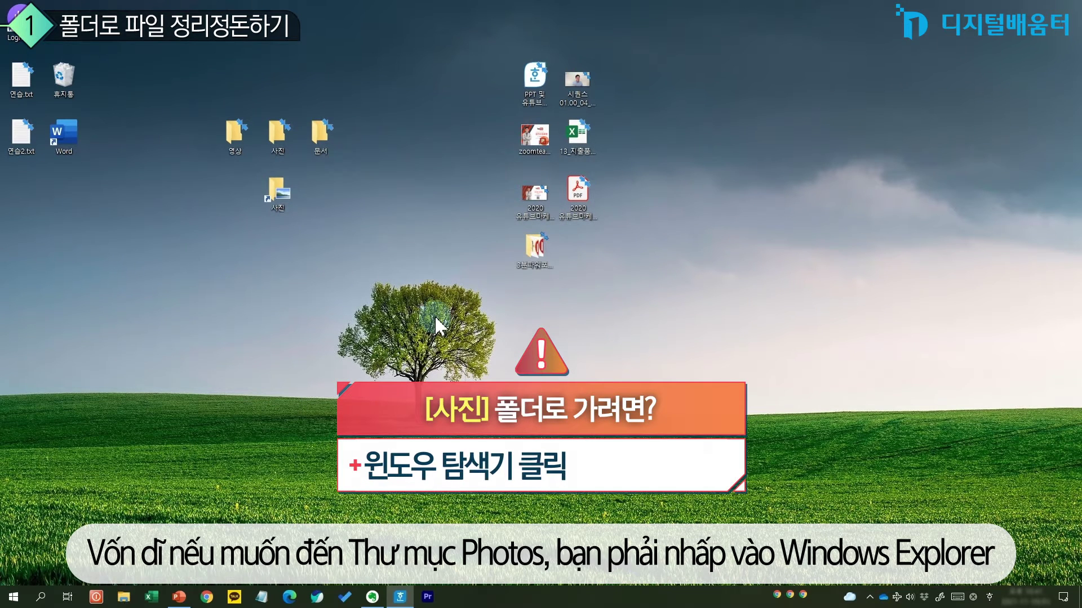
{"action": "key", "text": "super+e"}
{"action": "left_click", "coordinate": [371, 253]}
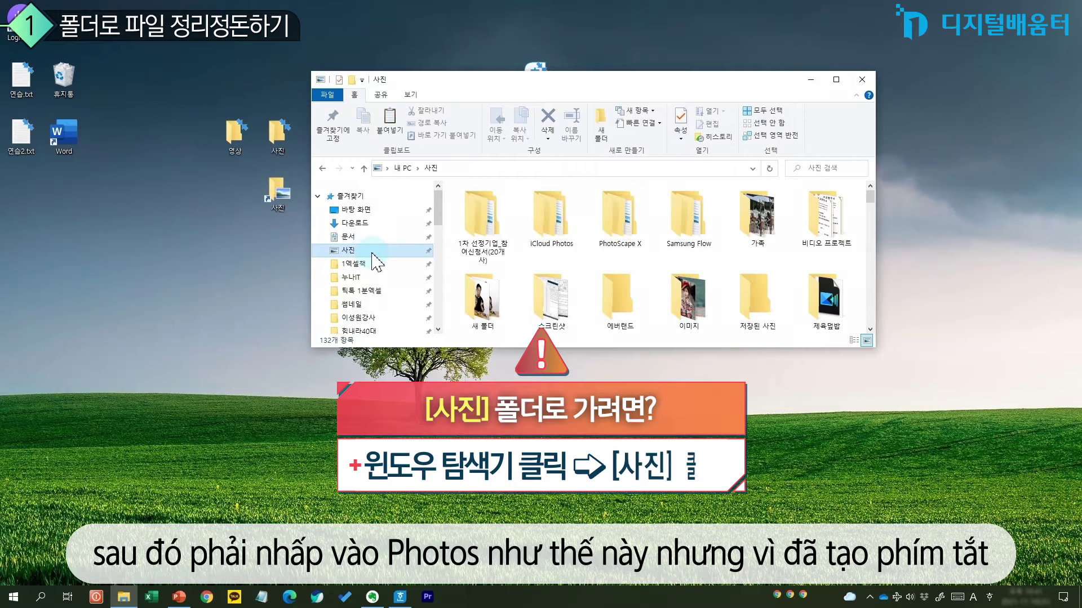
{"action": "left_click", "coordinate": [867, 80]}
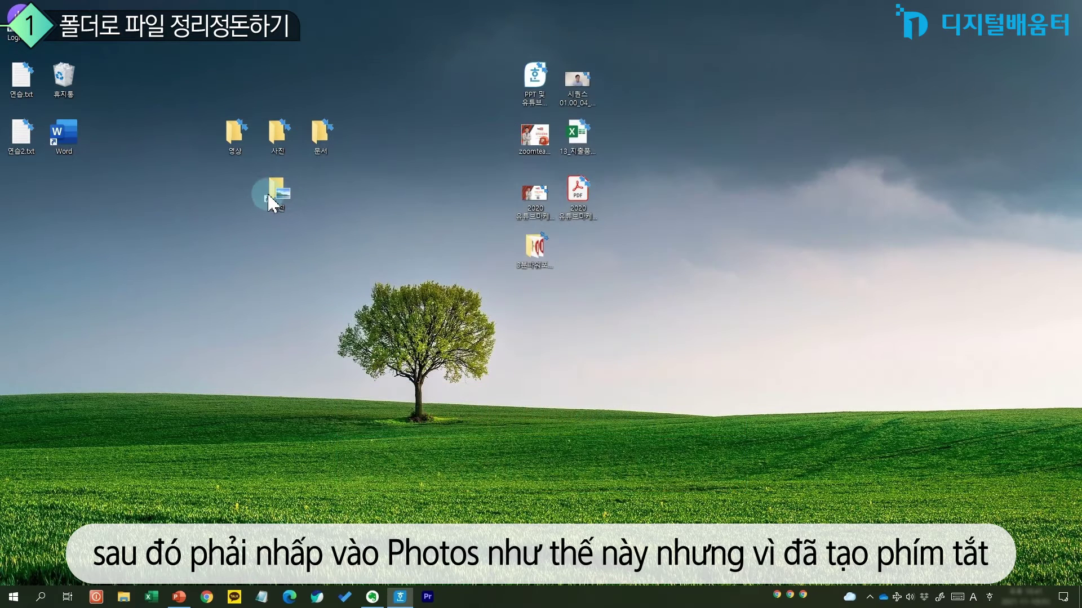
Delete the 사진 shortcut from the desktop
{"action": "left_click", "coordinate": [280, 192]}
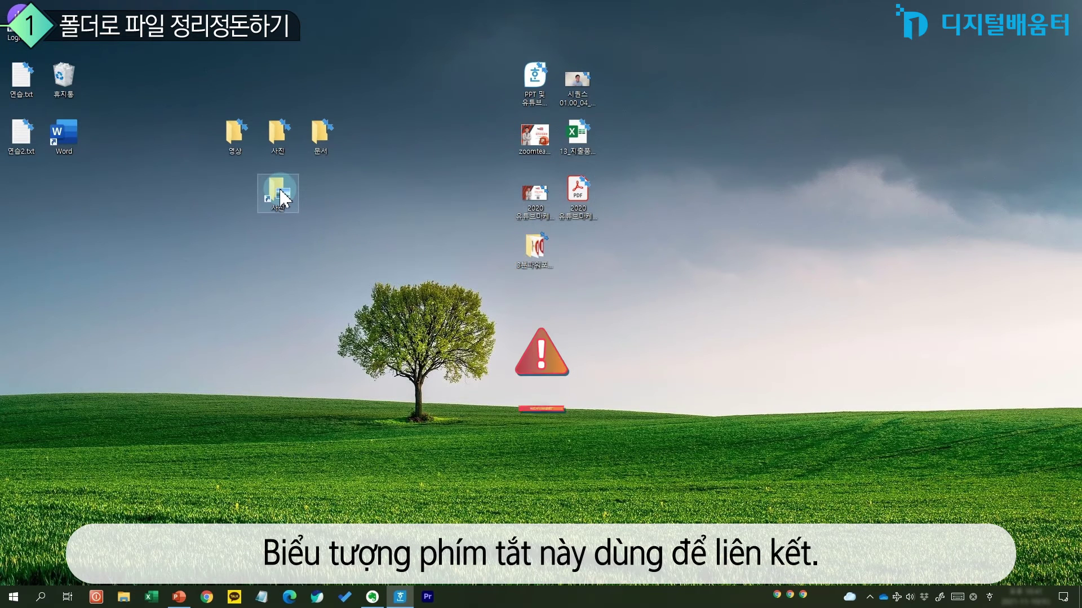
{"action": "left_click", "coordinate": [271, 184]}
{"action": "left_click", "coordinate": [305, 196]}
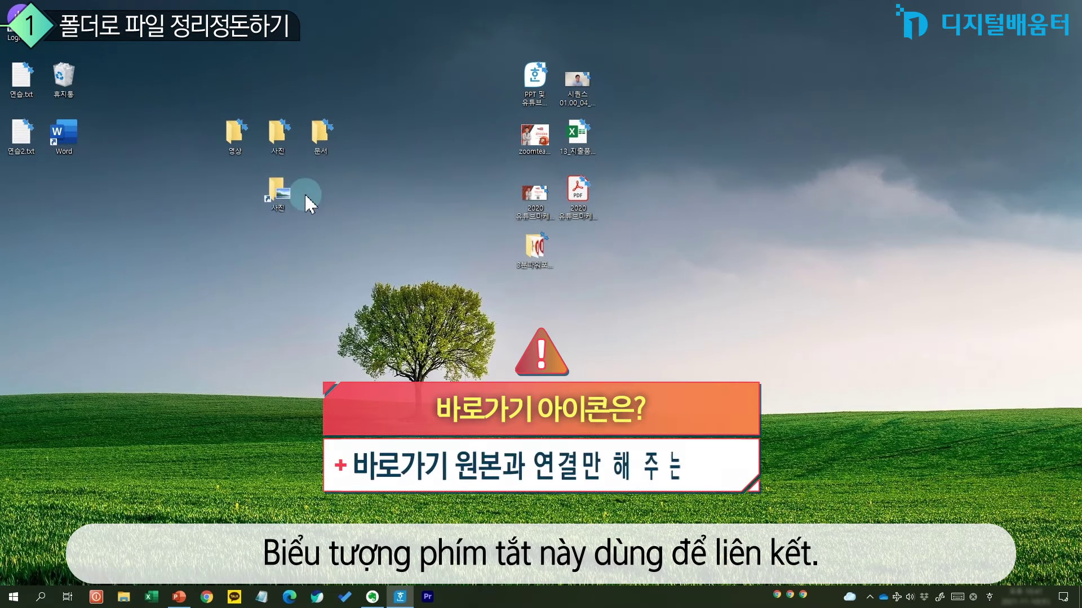
{"action": "left_click", "coordinate": [279, 195]}
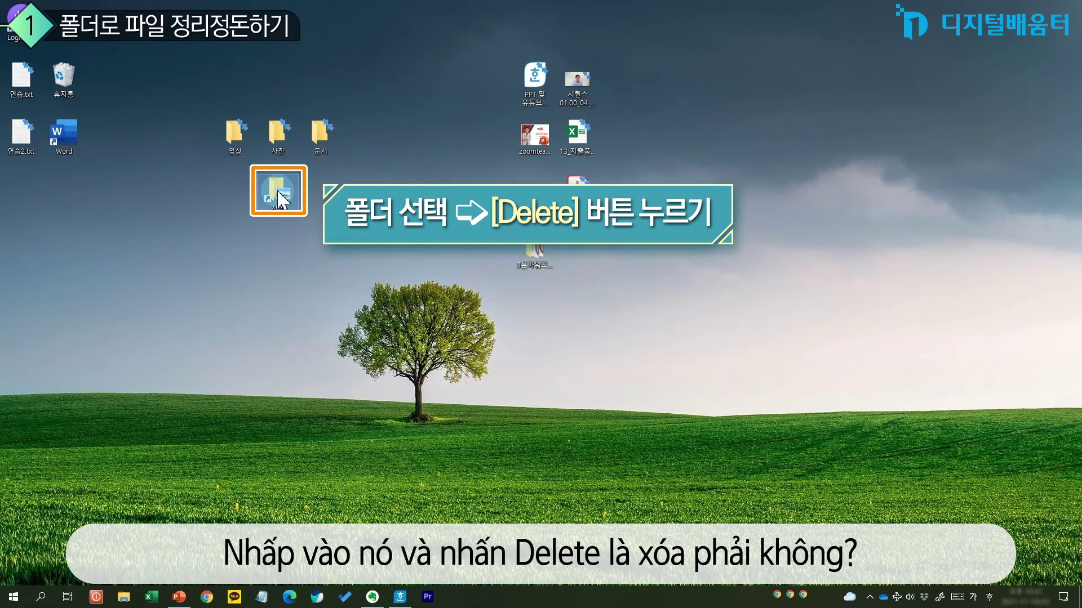
{"action": "key", "text": "Delete"}
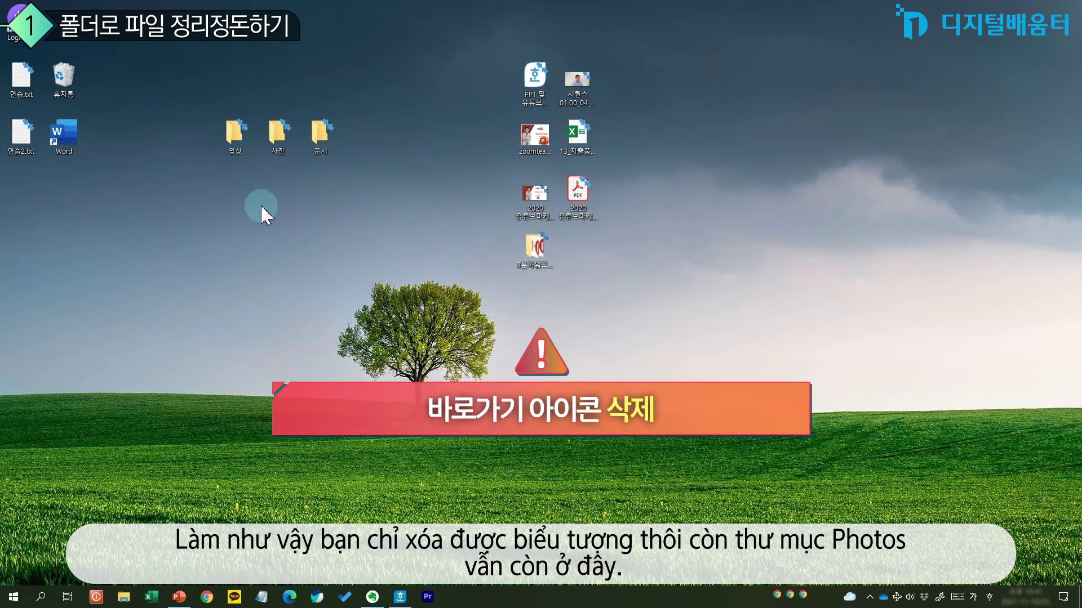
Send the 다운로드 folder from File Explorer to the desktop as a shortcut and place it below the 영상 folder
{"action": "left_click", "coordinate": [127, 596]}
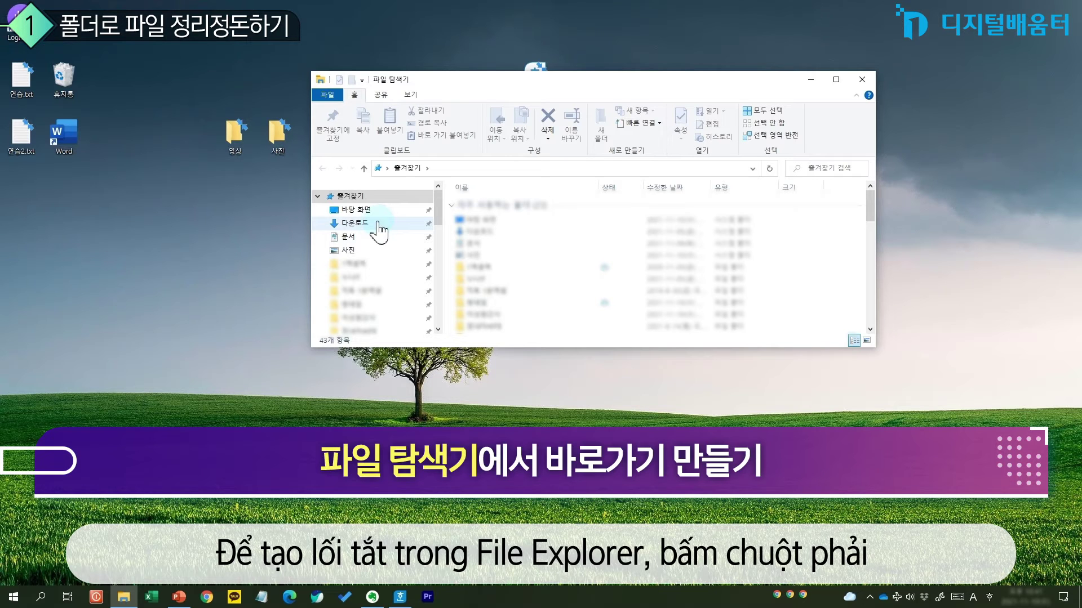
{"action": "right_click", "coordinate": [365, 224]}
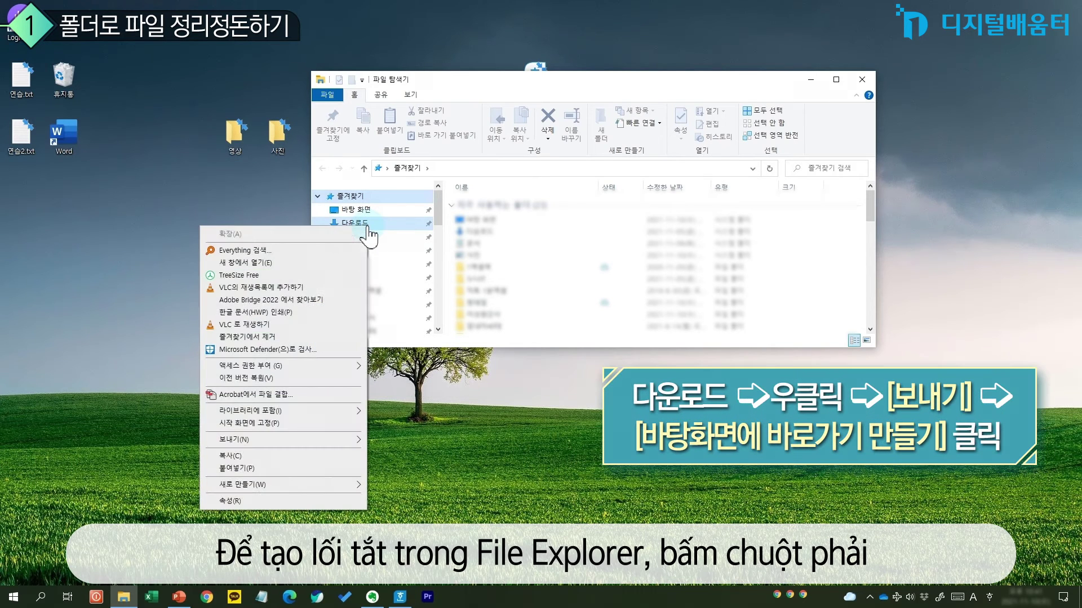
{"action": "left_click", "coordinate": [293, 442]}
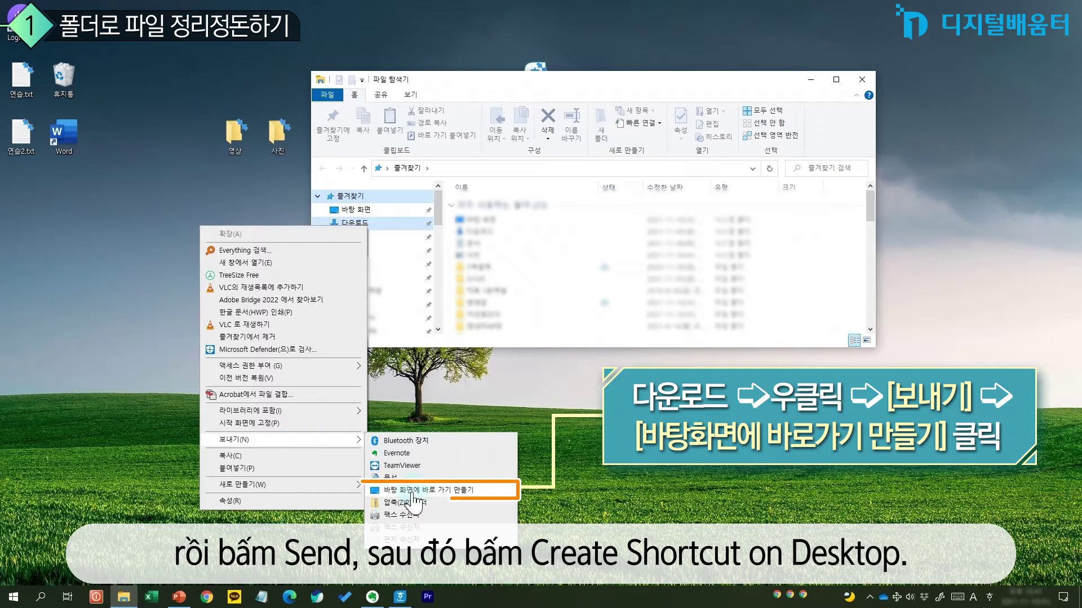
{"action": "left_click", "coordinate": [461, 491]}
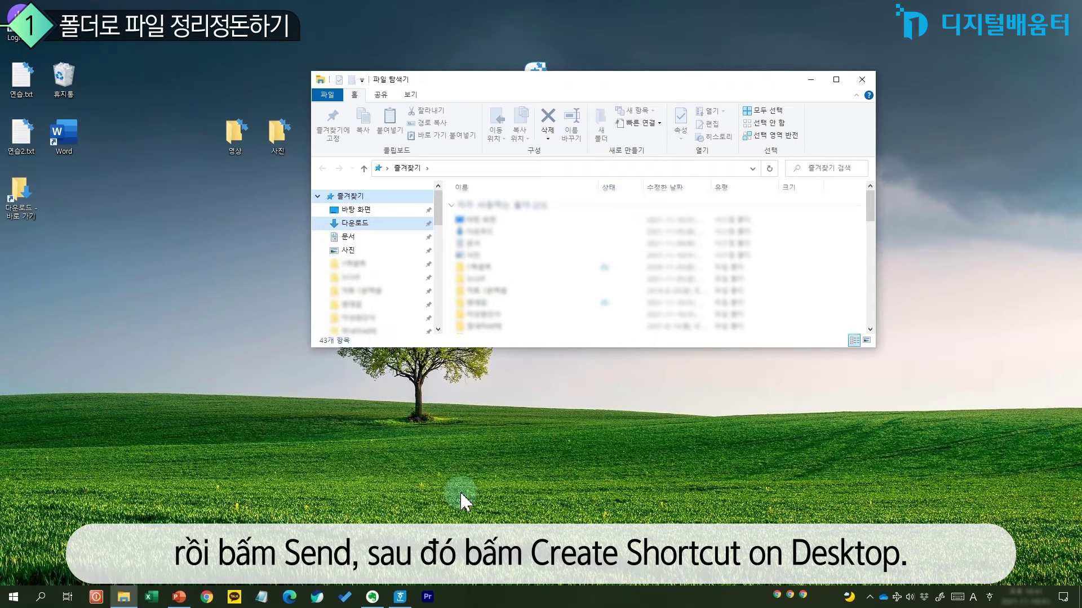
{"action": "mouse_move", "coordinate": [21, 193]}
{"action": "left_mouse_down"}
{"action": "mouse_move", "coordinate": [159, 224]}
{"action": "mouse_move", "coordinate": [224, 210]}
{"action": "left_mouse_up"}
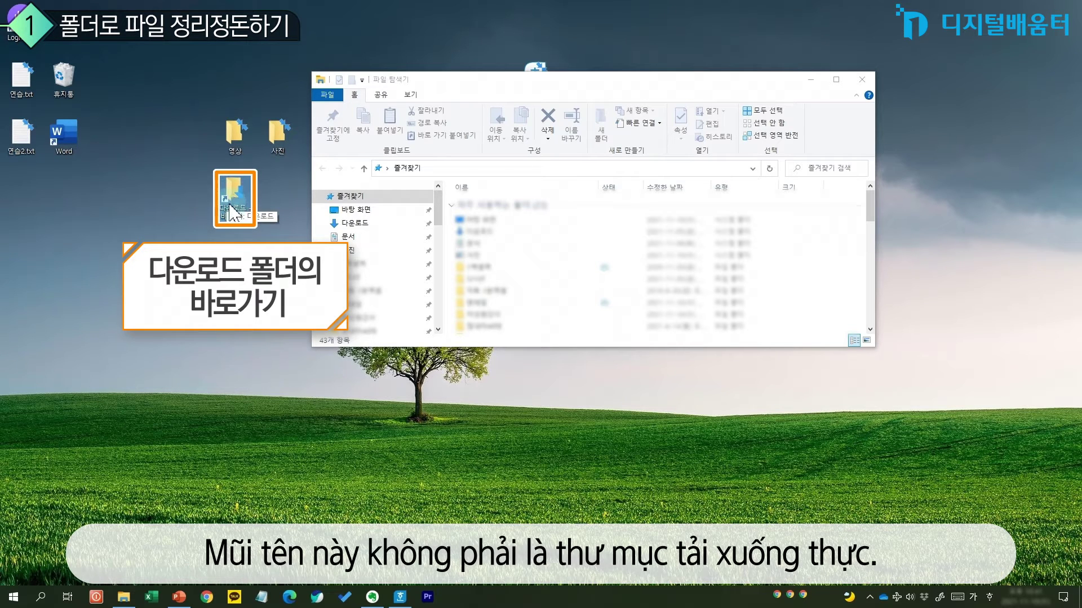
Delete the 다운로드 shortcut from the desktop and close the File Explorer window
{"action": "left_click", "coordinate": [232, 198]}
{"action": "key", "text": "Delete"}
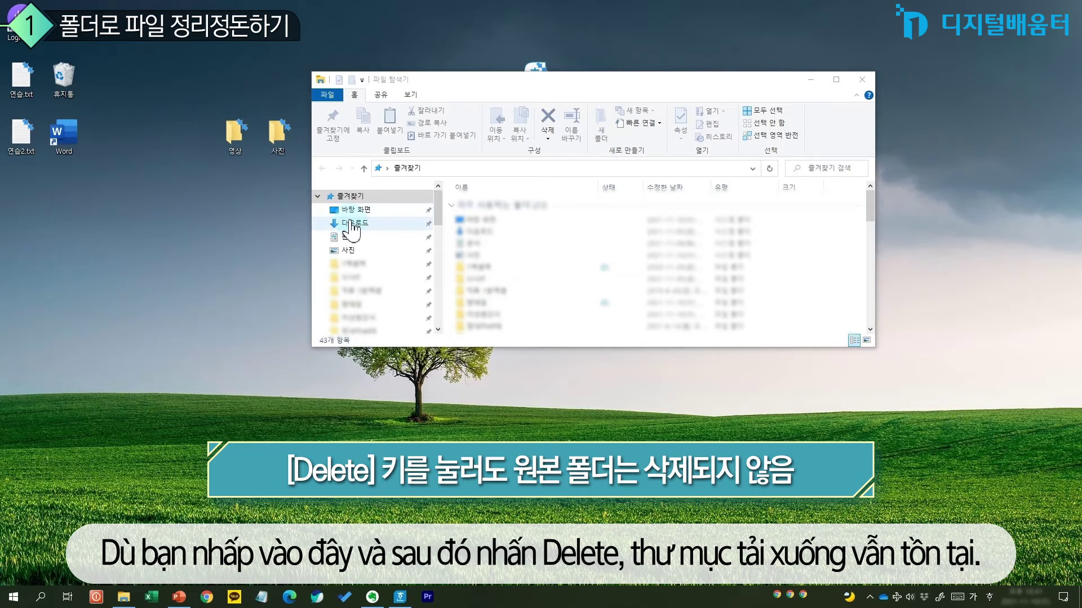
{"action": "left_click", "coordinate": [862, 81]}
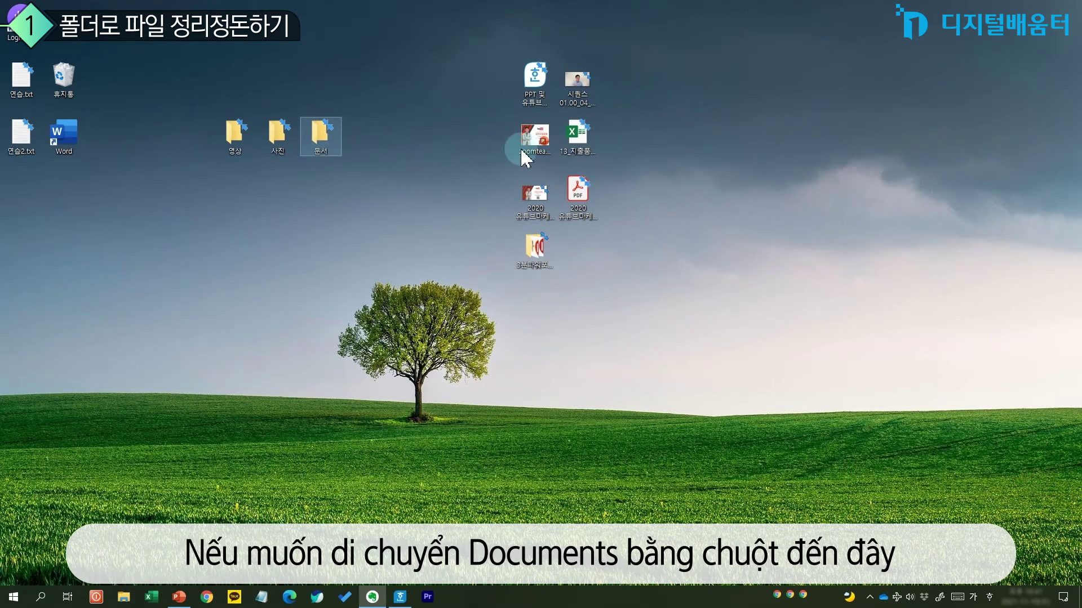
Move zoomteams.pptx and the PPT 및 유튜브 document into the desktop's 문서 folder, checking the folder's contents in between
{"action": "left_click_drag", "start_coordinate": [525, 148], "coordinate": [457, 142]}
{"action": "left_click", "coordinate": [536, 148]}
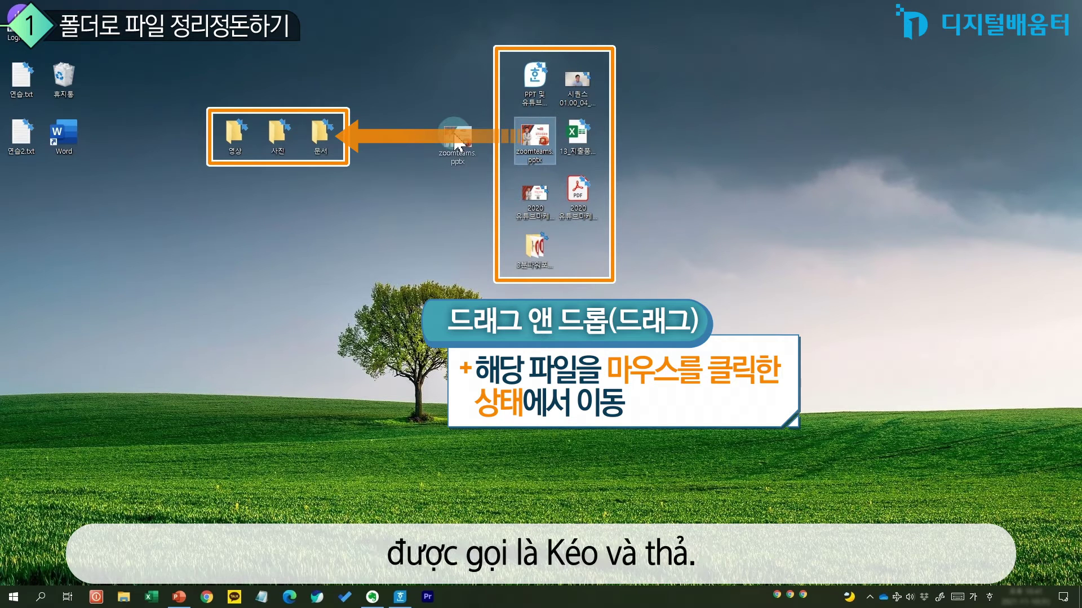
{"action": "left_click_drag", "start_coordinate": [458, 142], "coordinate": [322, 134]}
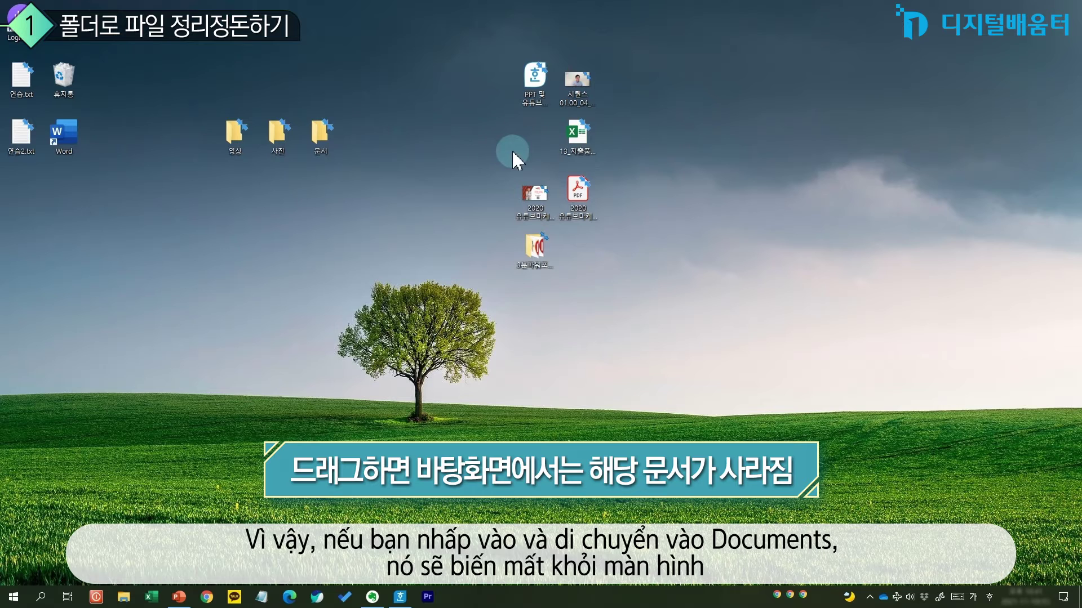
{"action": "left_click", "coordinate": [332, 144]}
{"action": "double_click", "coordinate": [332, 144]}
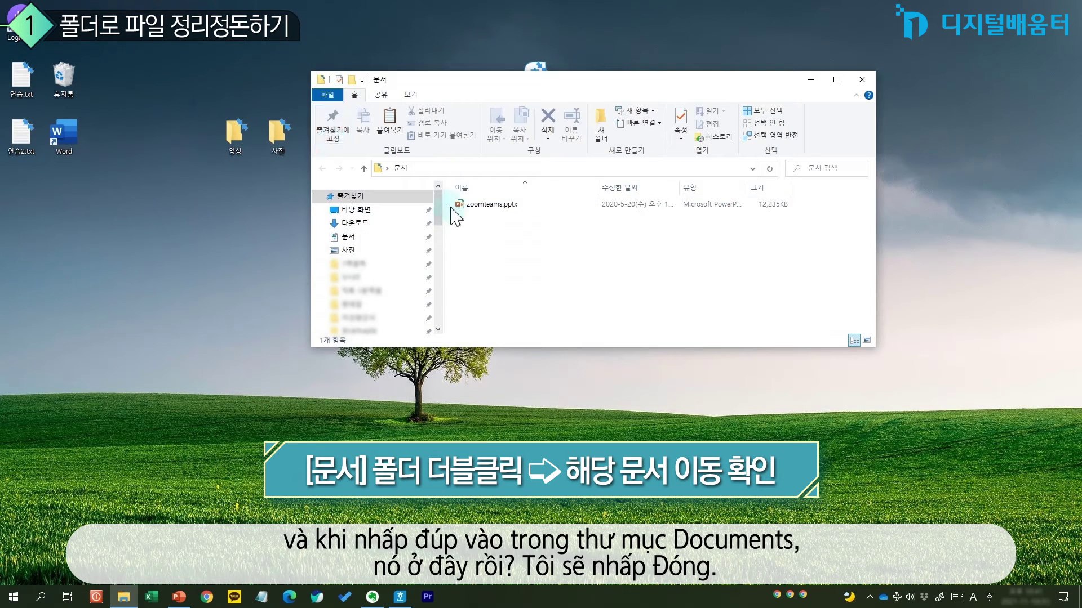
{"action": "left_click", "coordinate": [861, 79]}
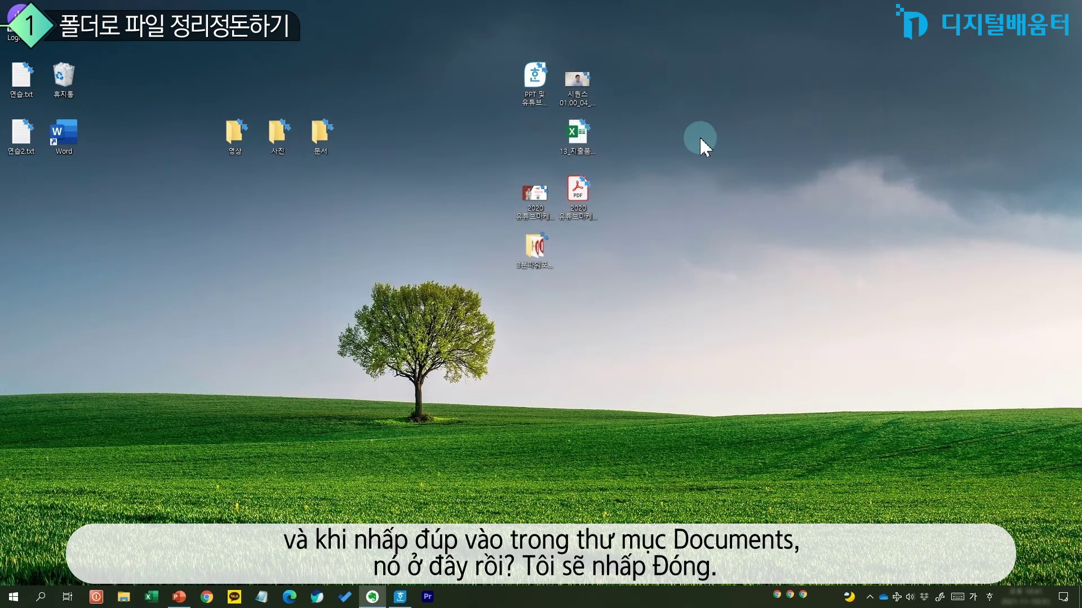
{"action": "left_click_drag", "start_coordinate": [539, 87], "coordinate": [320, 135]}
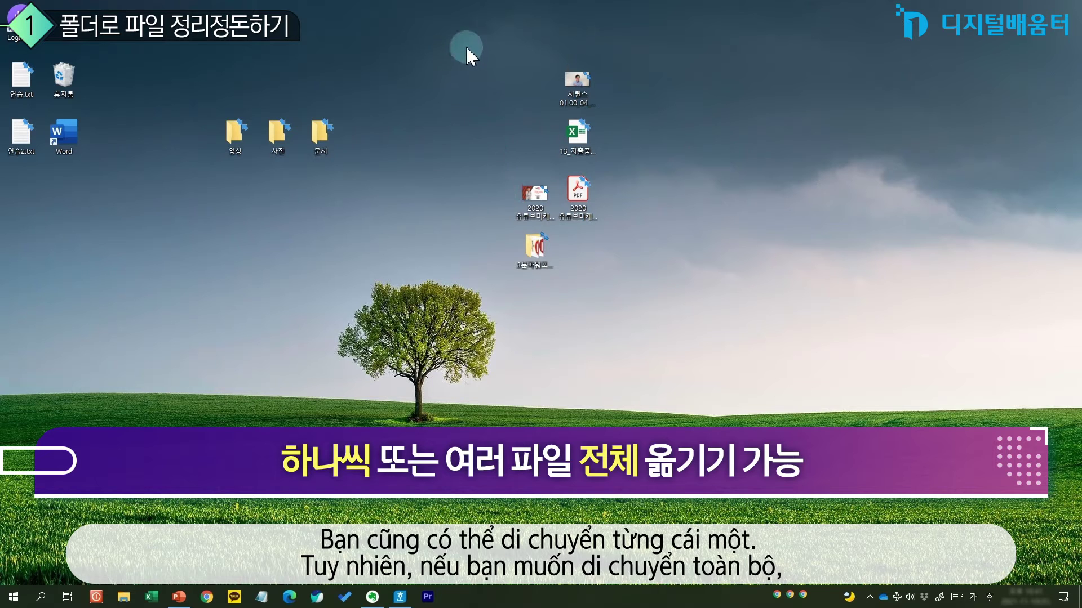
Select all five items in the remaining desktop file group at once and clear the selection
{"action": "left_click_drag", "start_coordinate": [466, 49], "coordinate": [630, 269]}
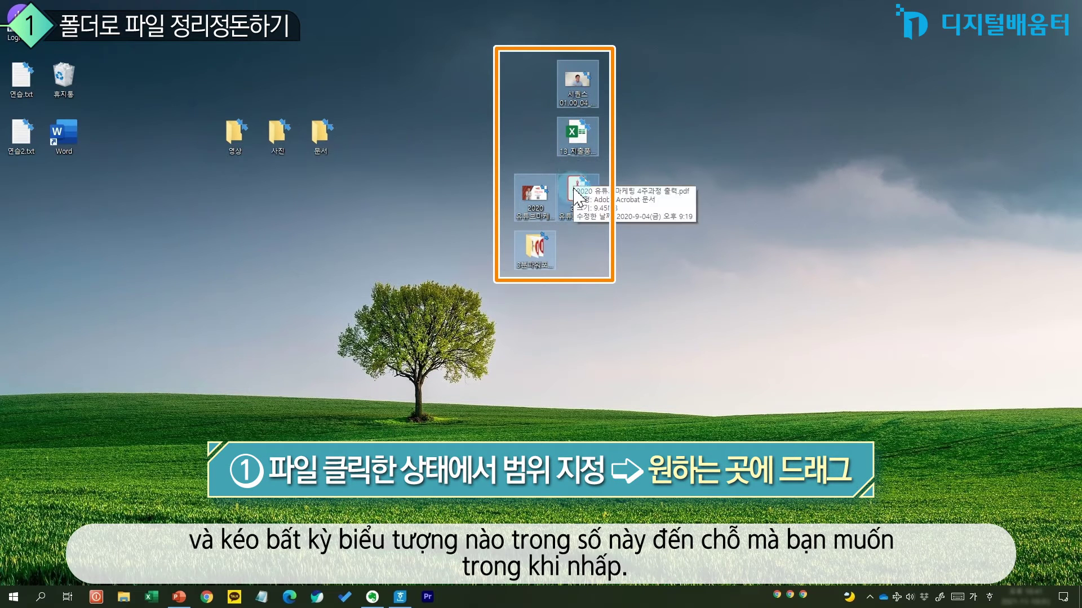
{"action": "mouse_move", "coordinate": [574, 194]}
{"action": "left_mouse_down"}
{"action": "mouse_move", "coordinate": [462, 143]}
{"action": "mouse_move", "coordinate": [281, 138]}
{"action": "mouse_move", "coordinate": [557, 169]}
{"action": "mouse_move", "coordinate": [575, 194]}
{"action": "left_mouse_up"}
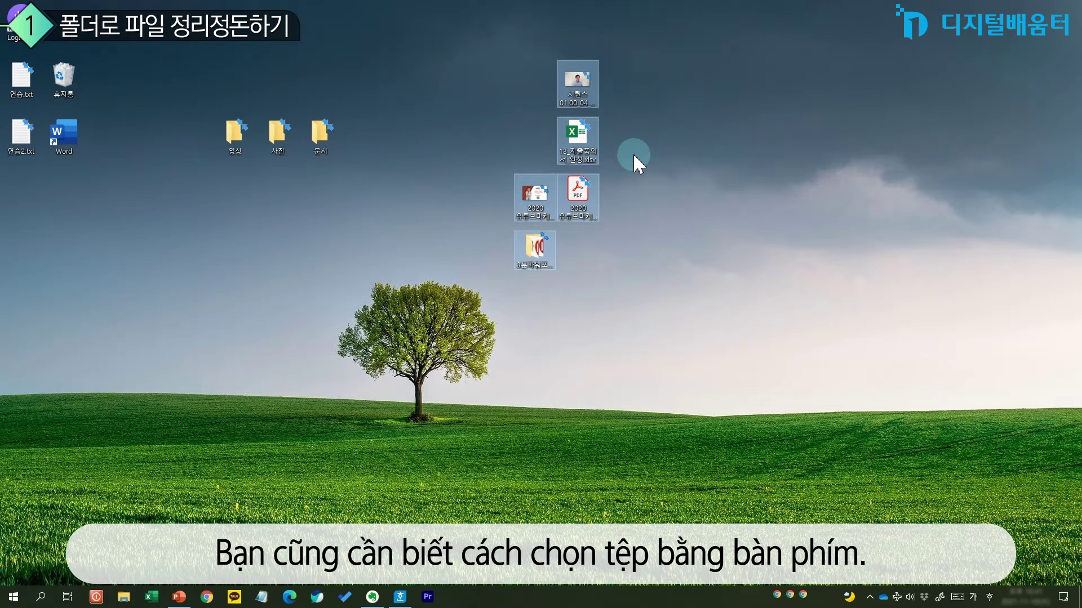
{"action": "left_click", "coordinate": [620, 210]}
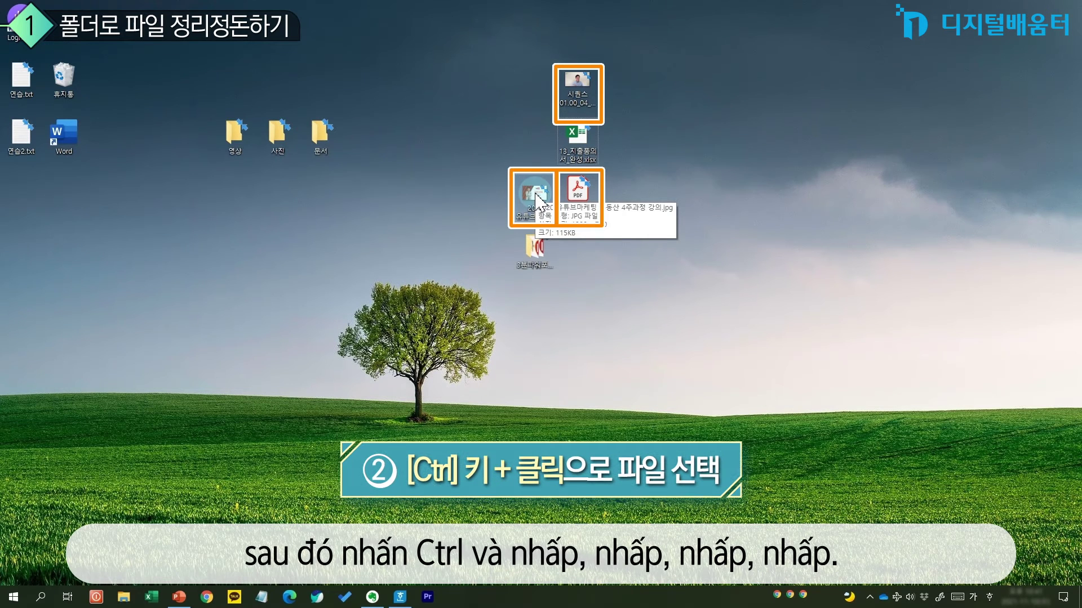
Select only the 2020 유튜브마케팅 JPG, the 2020 유튜브마케팅 PDF and the 시퀀스 image together
{"action": "left_click", "coordinate": [540, 200], "text": "ctrl"}
{"action": "left_click", "coordinate": [569, 193], "text": "ctrl"}
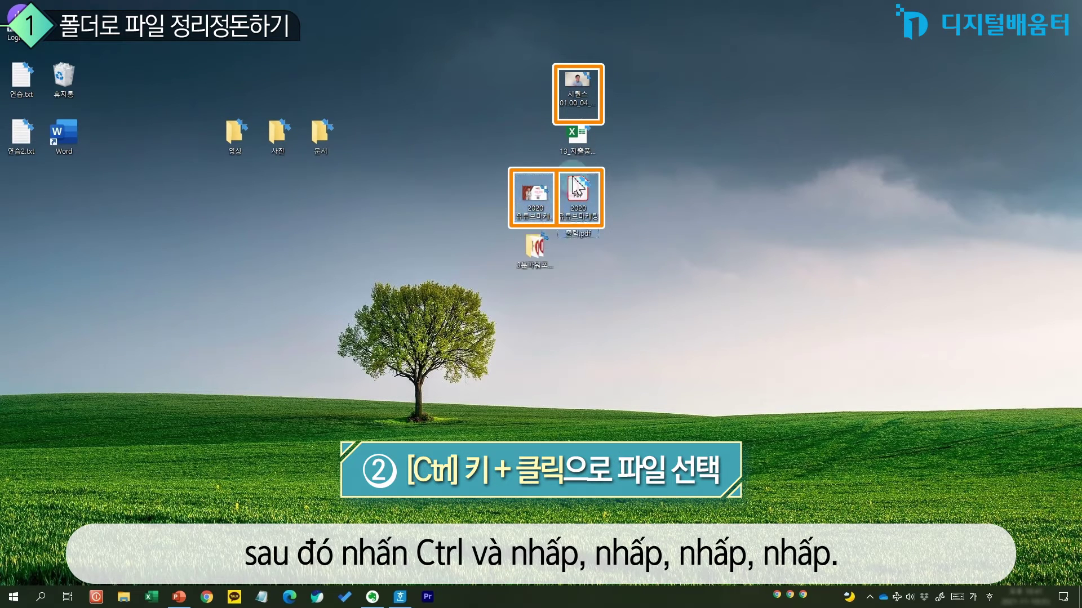
{"action": "left_click", "coordinate": [574, 89], "text": "ctrl"}
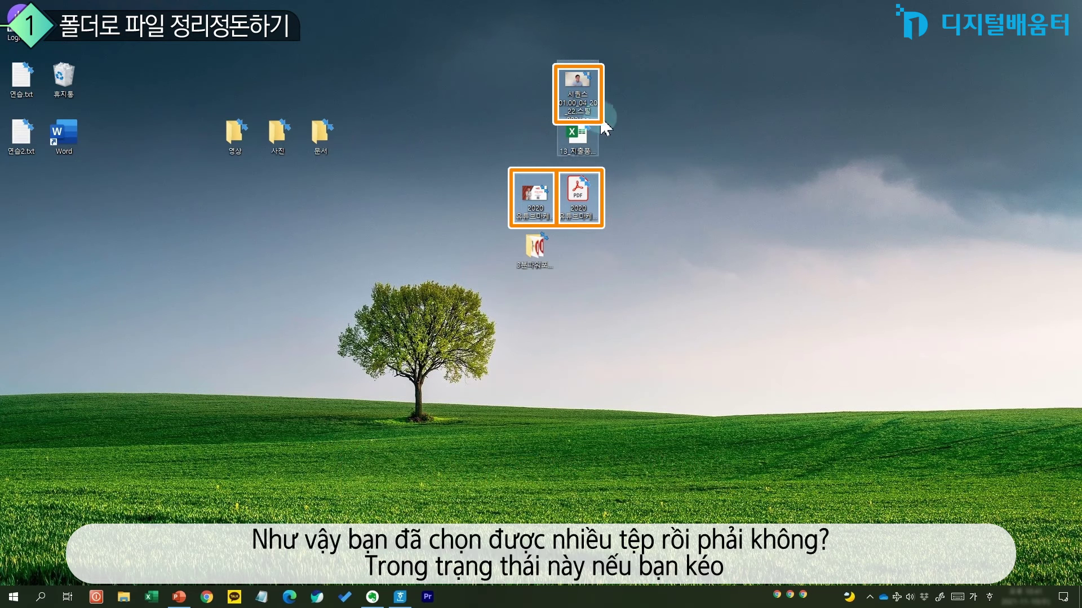
{"action": "mouse_move", "coordinate": [581, 85]}
{"action": "left_mouse_down"}
{"action": "mouse_move", "coordinate": [461, 92]}
{"action": "mouse_move", "coordinate": [532, 108]}
{"action": "mouse_move", "coordinate": [316, 143]}
{"action": "mouse_move", "coordinate": [352, 170]}
{"action": "mouse_move", "coordinate": [299, 140]}
{"action": "mouse_move", "coordinate": [590, 86]}
{"action": "left_mouse_up"}
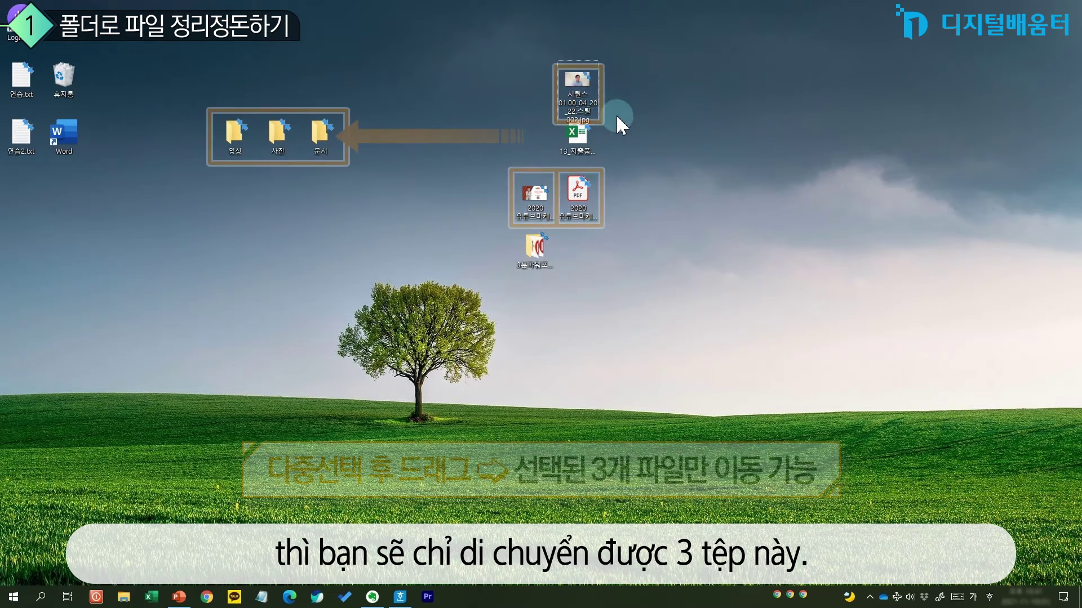
Try to select the continuous range from the 시퀀스 image through the 3분파워포인트 folder, and clear the selection
{"action": "left_click", "coordinate": [588, 89]}
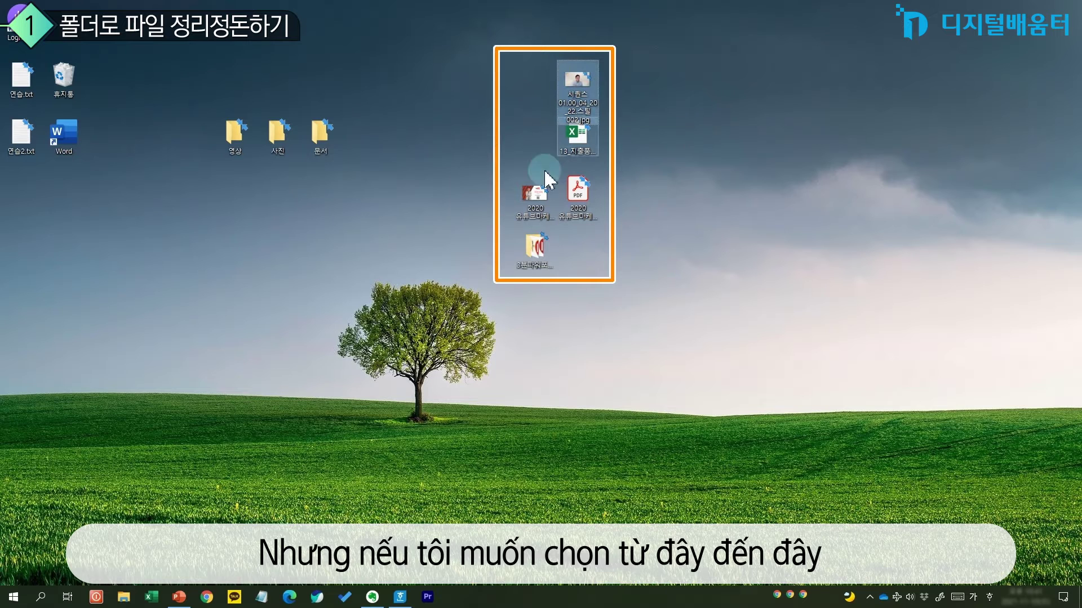
{"action": "left_click", "coordinate": [530, 248], "text": "shift"}
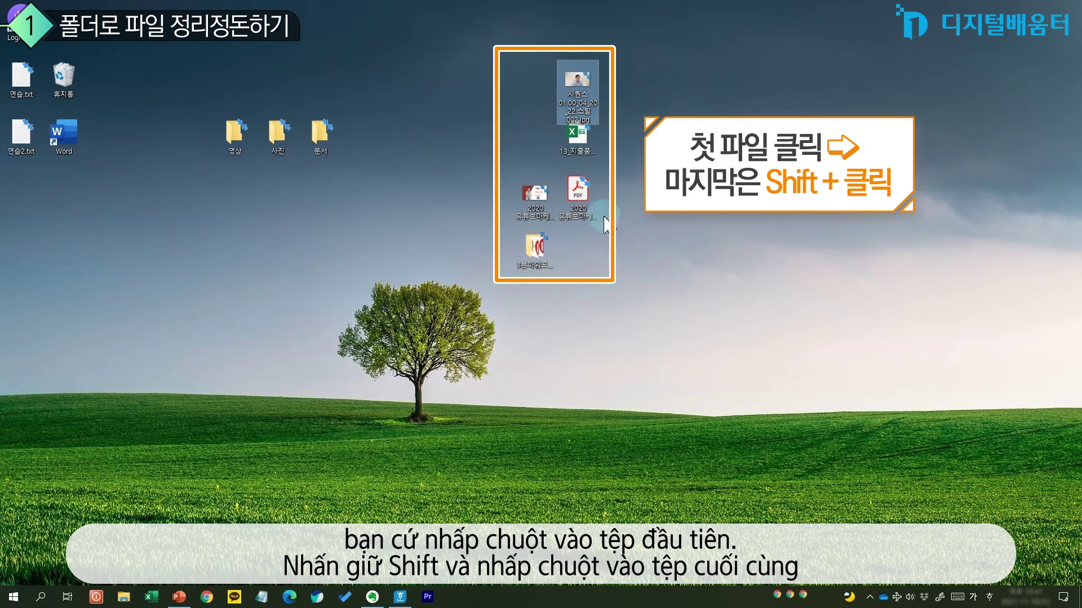
{"action": "left_click", "coordinate": [544, 261], "text": "shift"}
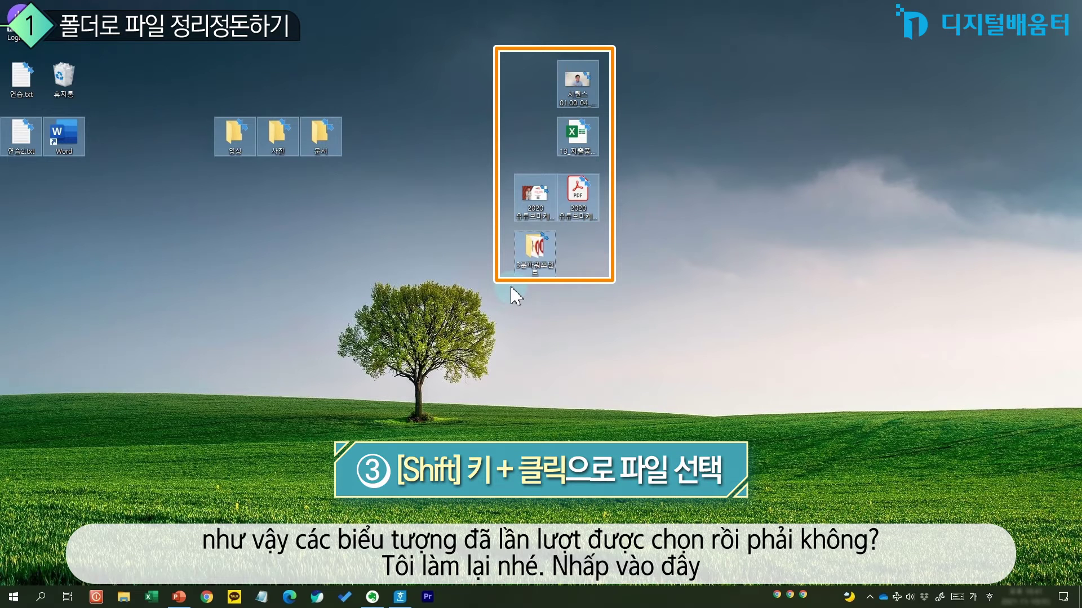
{"action": "left_click", "coordinate": [566, 254]}
Move the 시퀀스 image beside the Excel file, select the range from it through the 3분파워포인트 folder, and clear the selection
{"action": "left_click_drag", "start_coordinate": [580, 91], "coordinate": [536, 142]}
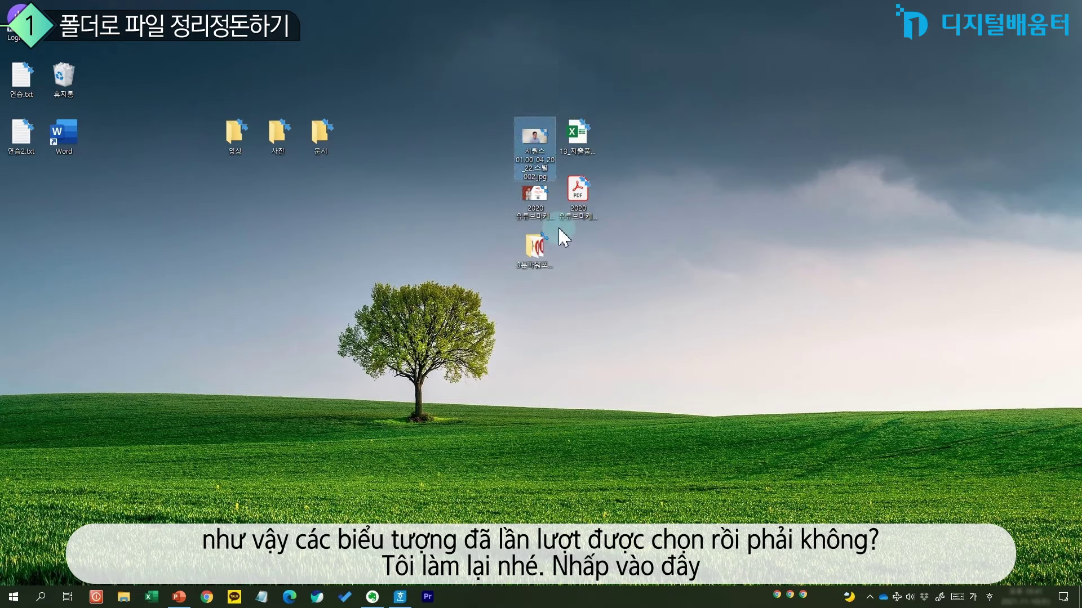
{"action": "left_click", "coordinate": [544, 245], "text": "shift"}
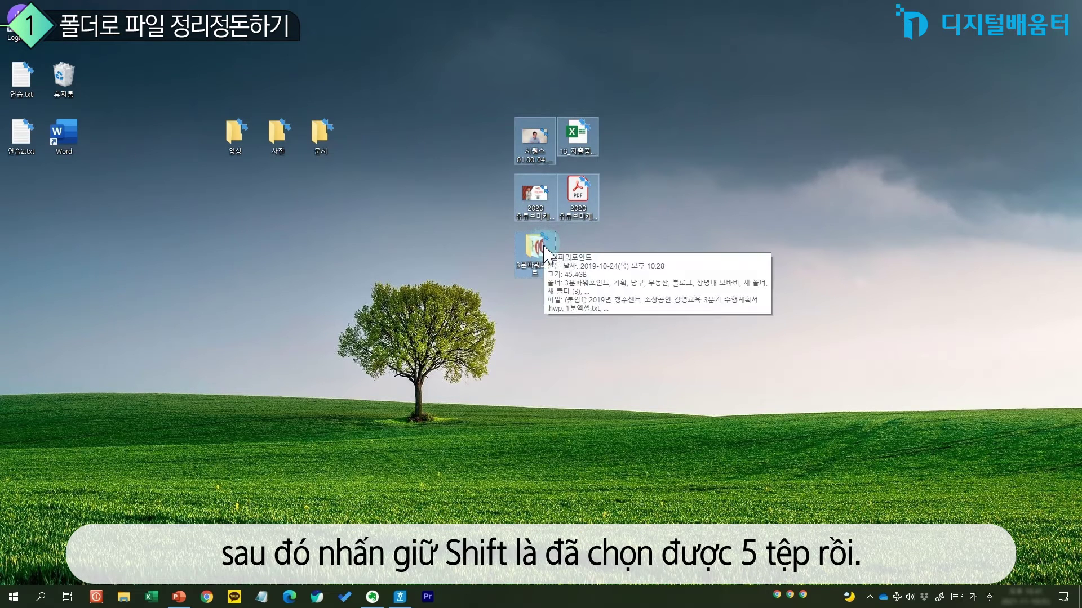
{"action": "left_click", "coordinate": [617, 205]}
Range-select from the Excel file through the 3분파워포인트 folder, exclude the PDF, and move the selected items into the desktop's 사진 folder
{"action": "left_click", "coordinate": [571, 135]}
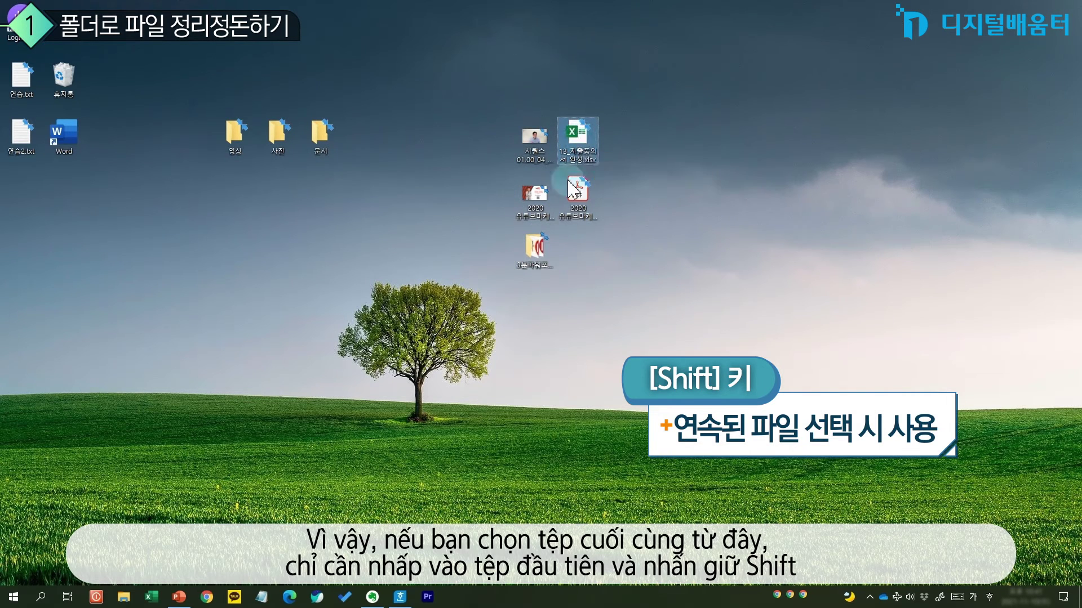
{"action": "left_click", "coordinate": [539, 257], "text": "shift"}
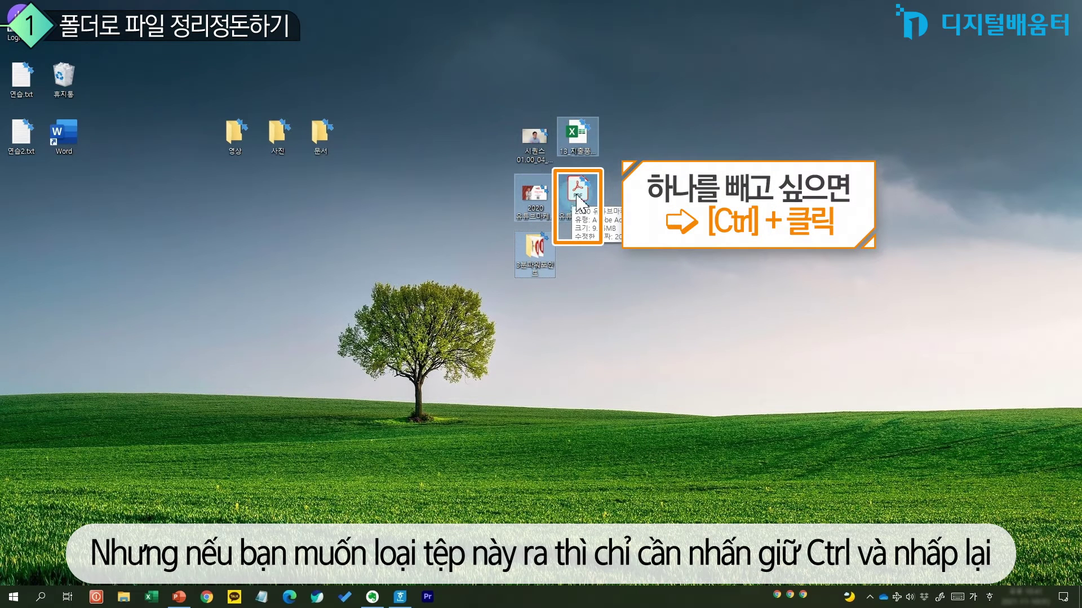
{"action": "left_click", "coordinate": [580, 214], "text": "ctrl"}
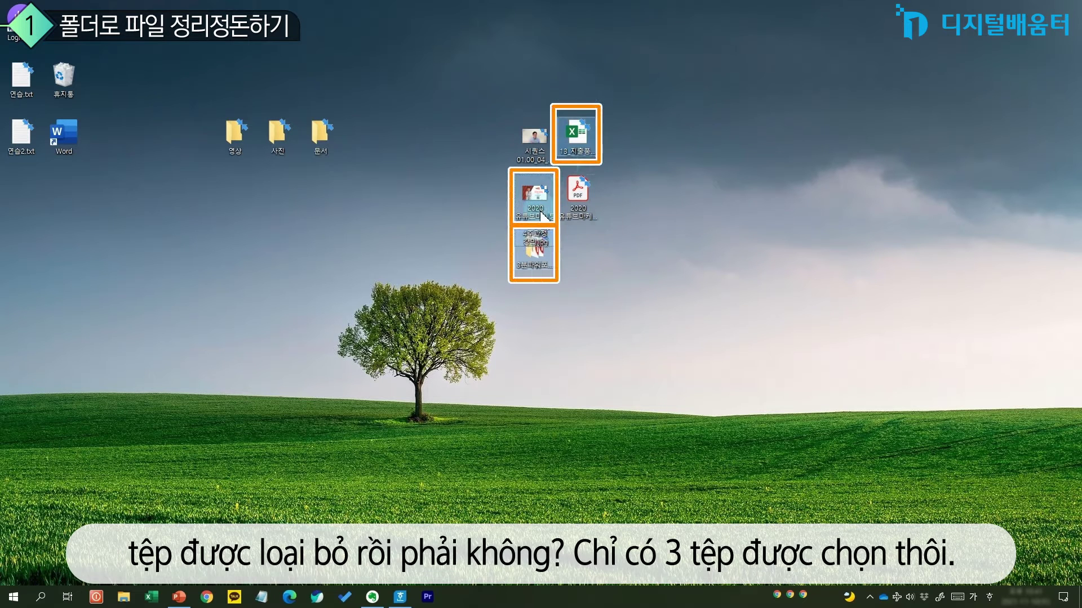
{"action": "left_click_drag", "start_coordinate": [543, 203], "coordinate": [282, 143]}
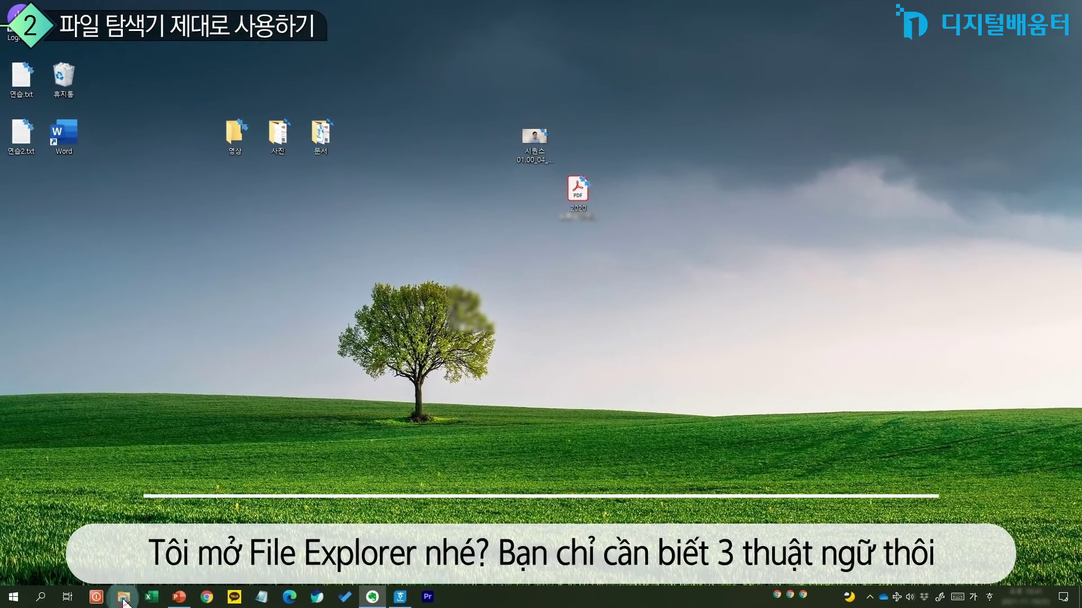
Open File Explorer, go to the 사진 library and open its 에버랜드 folder
{"action": "key", "text": "super+e"}
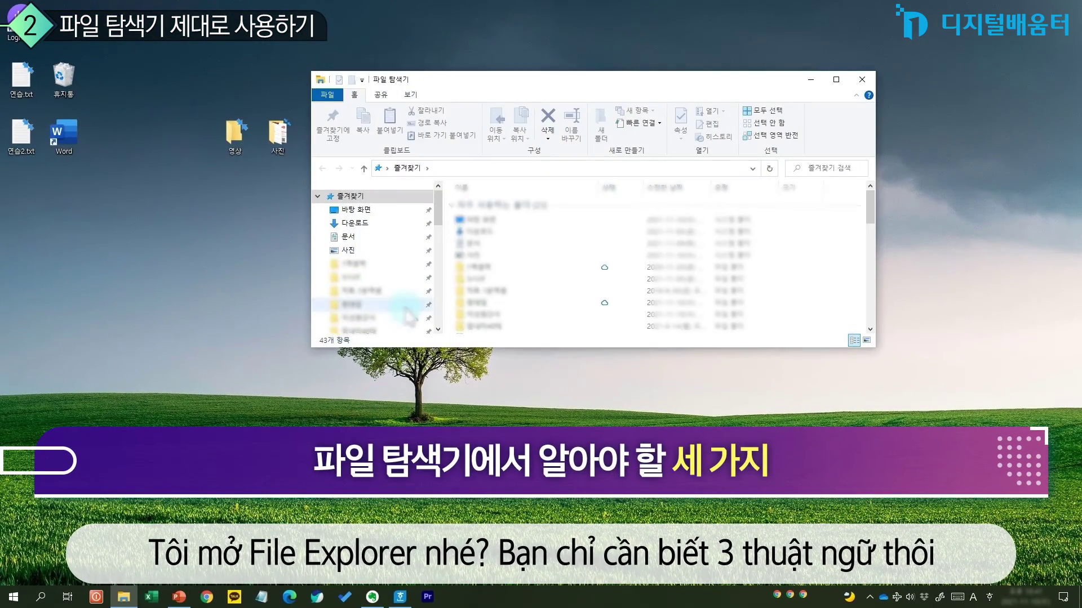
{"action": "left_click", "coordinate": [373, 252]}
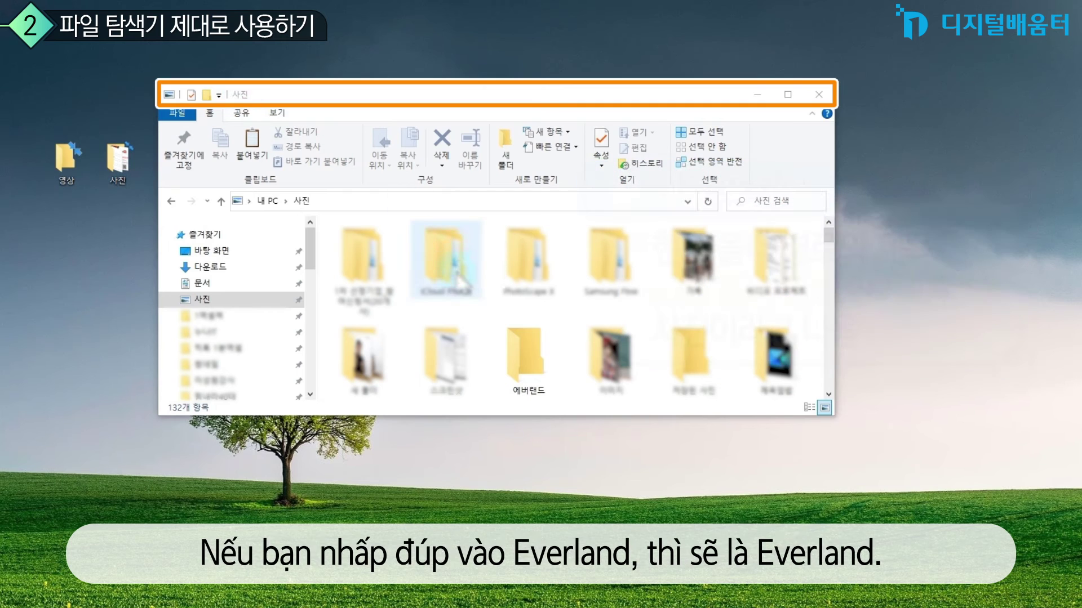
{"action": "double_click", "coordinate": [529, 352]}
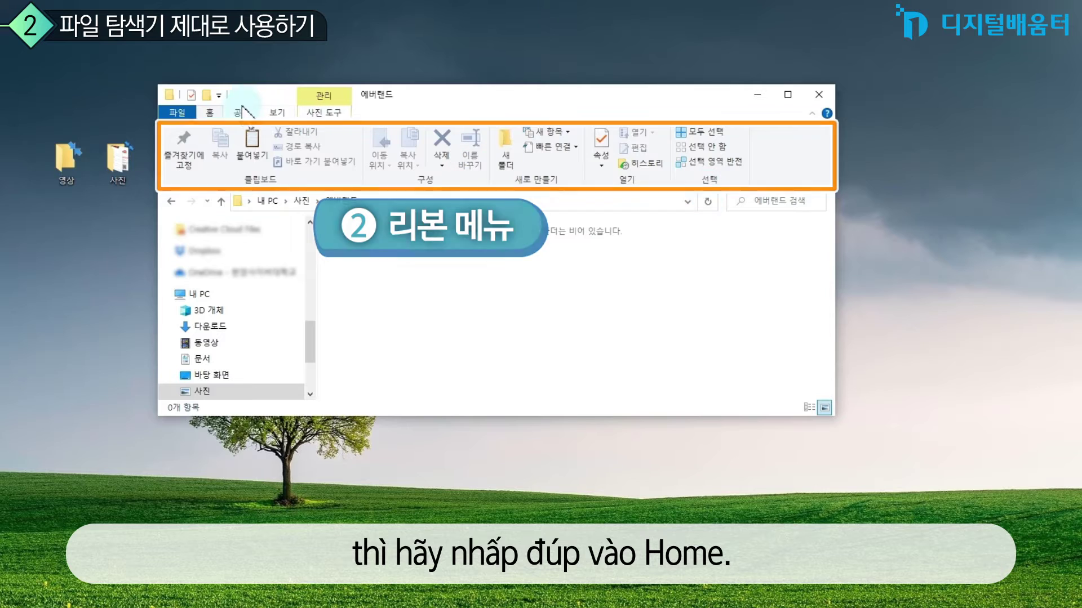
Collapse and expand the File Explorer ribbon twice, first through the 홈 heading and then with the ribbon's own toggle
{"action": "double_click", "coordinate": [218, 117]}
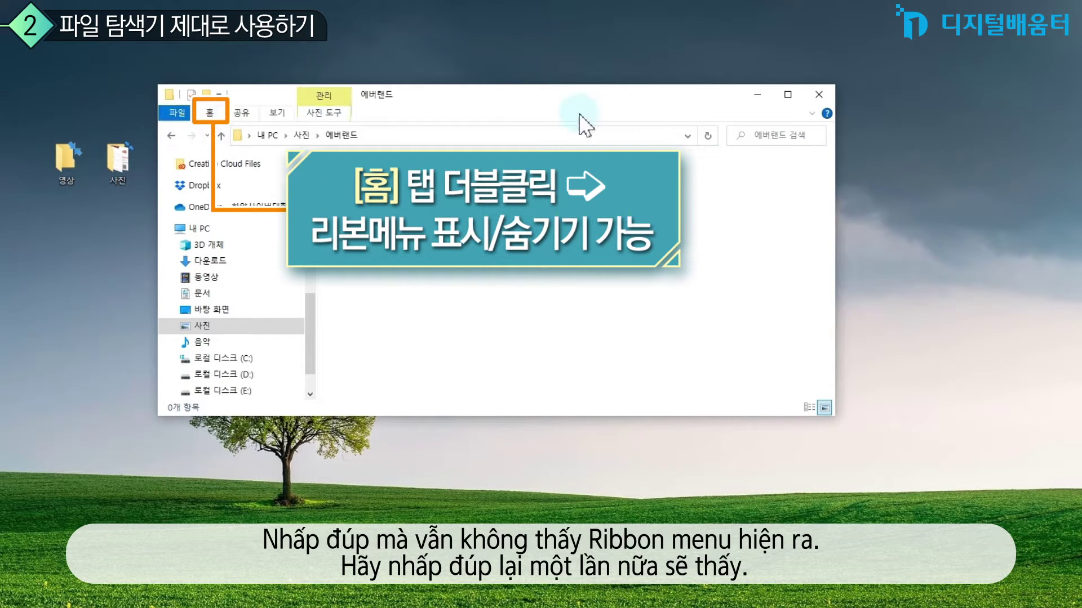
{"action": "double_click", "coordinate": [216, 115]}
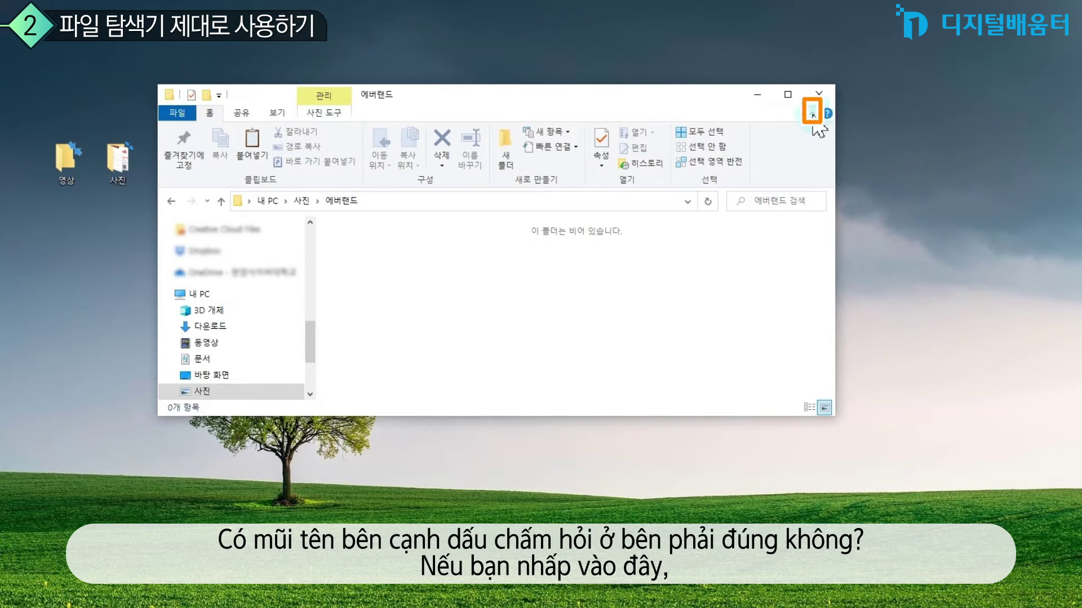
{"action": "left_click", "coordinate": [812, 114]}
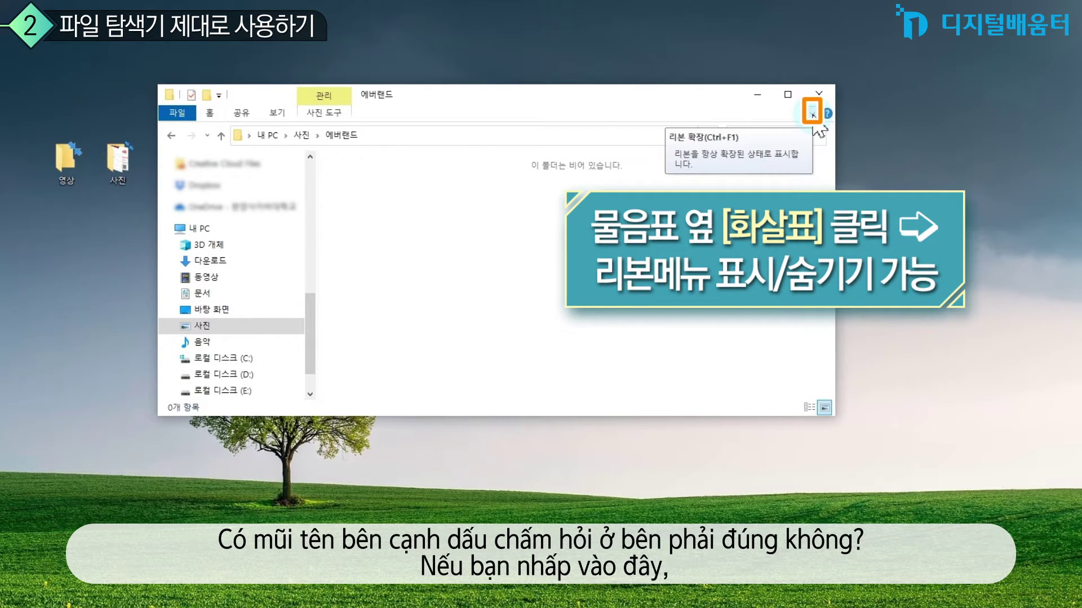
{"action": "left_click", "coordinate": [812, 114]}
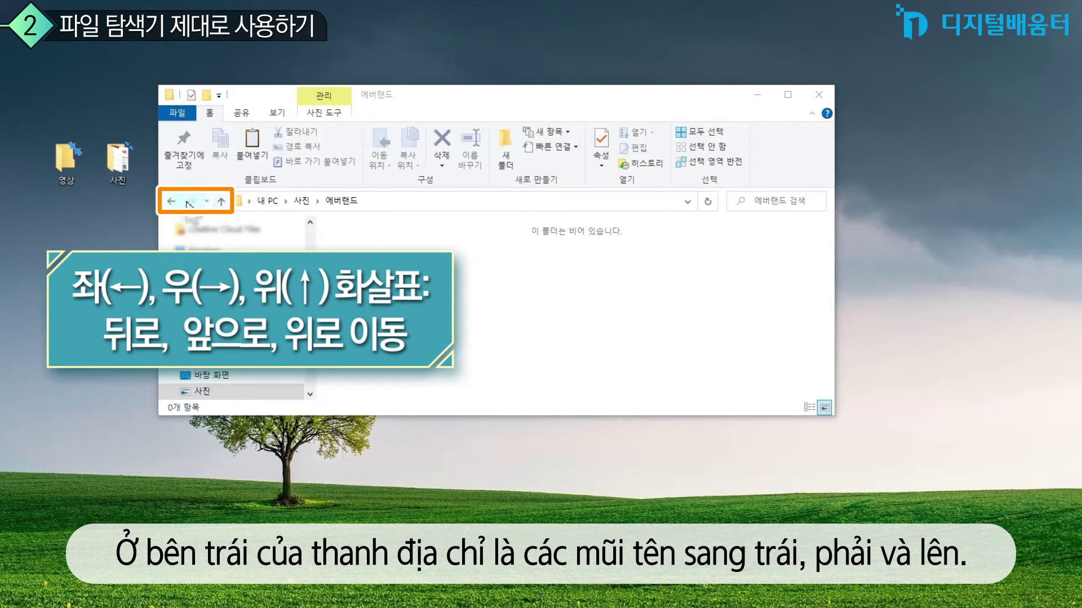
Go up to 사진, open 내 PC, and step back, forward and back through the history to end in 사진
{"action": "left_click", "coordinate": [221, 201]}
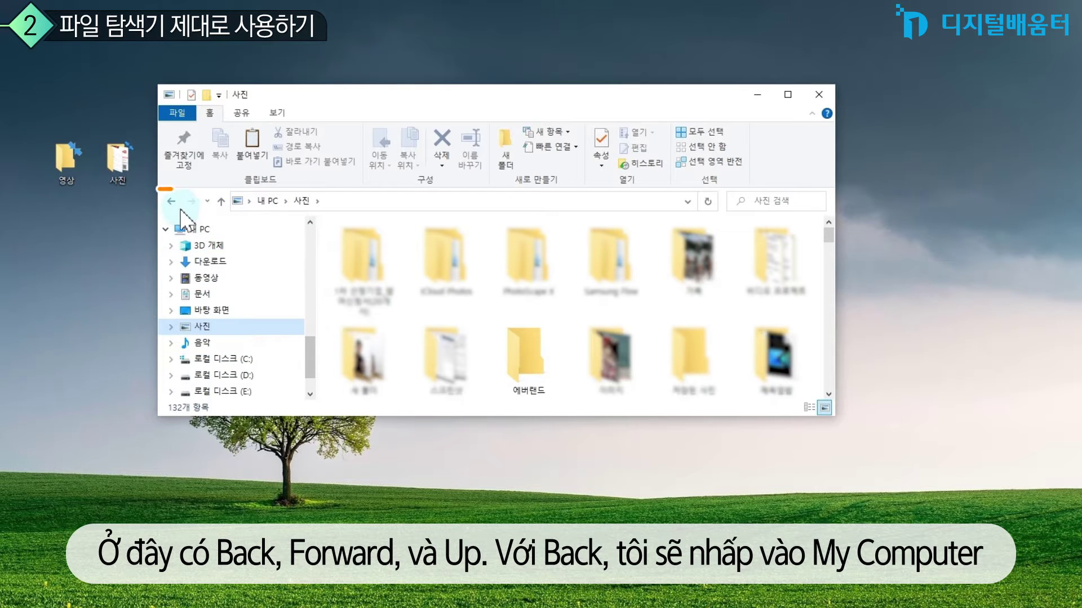
{"action": "left_click", "coordinate": [201, 231]}
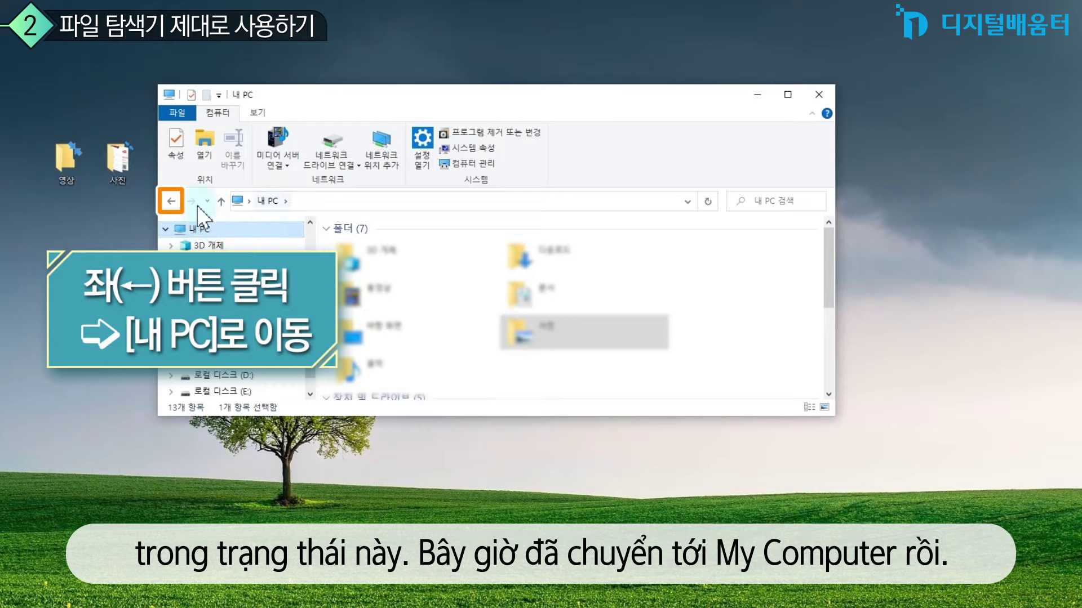
{"action": "left_click", "coordinate": [171, 202]}
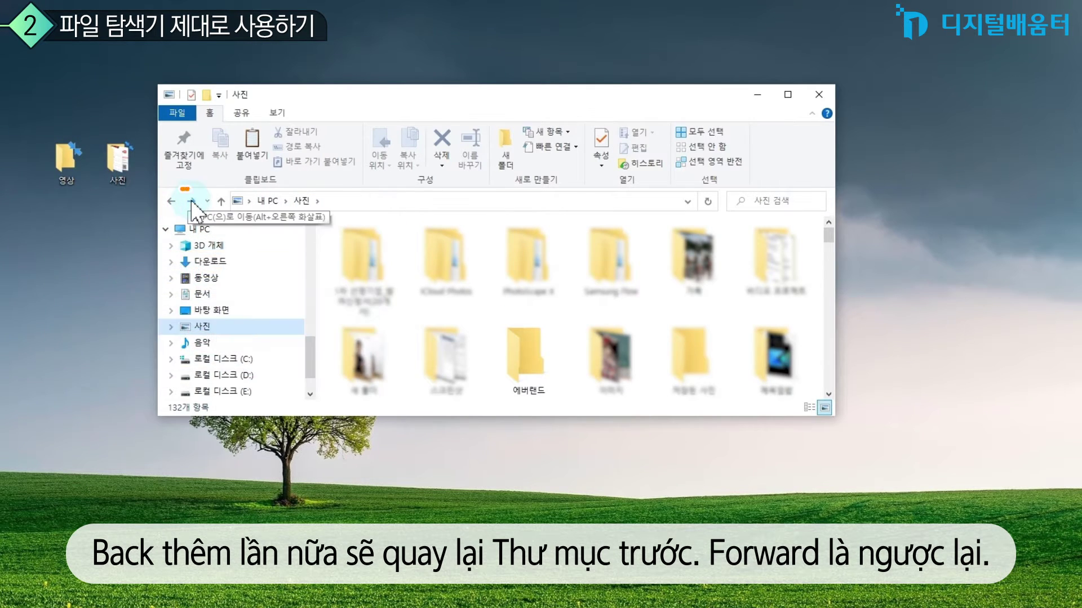
{"action": "left_click", "coordinate": [193, 201]}
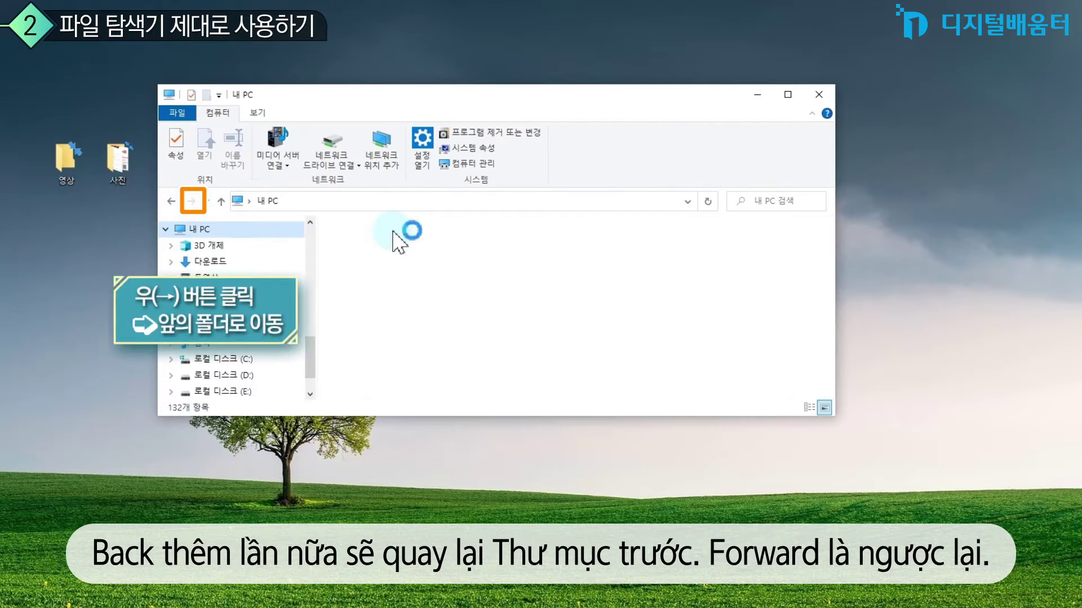
{"action": "left_click", "coordinate": [172, 201]}
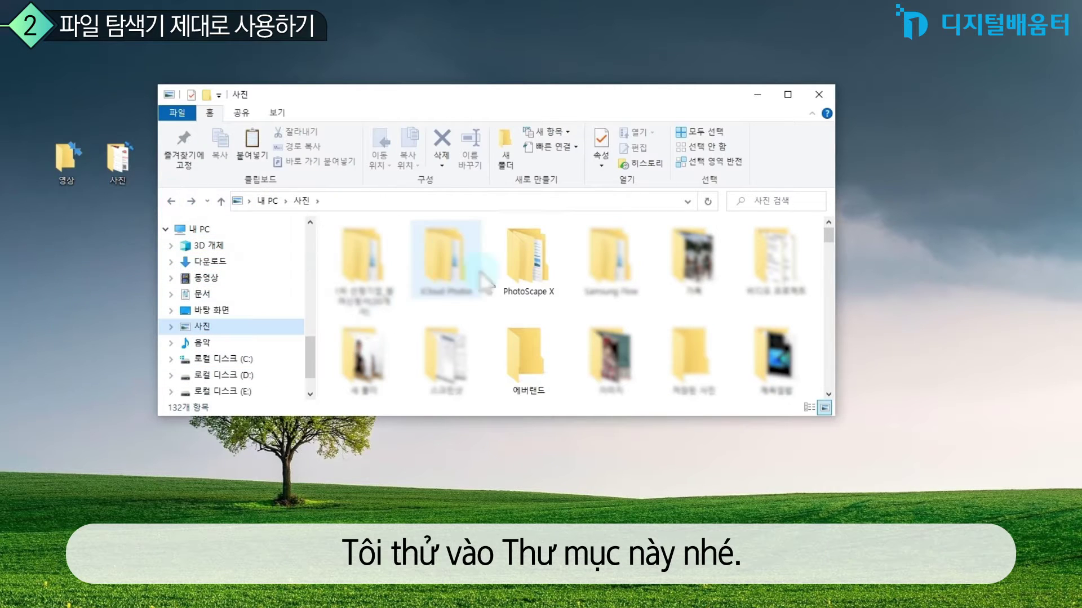
Open the PhotoScape X folder inside 사진 and then its backup-2020-08-24 subfolder
{"action": "left_click", "coordinate": [530, 279]}
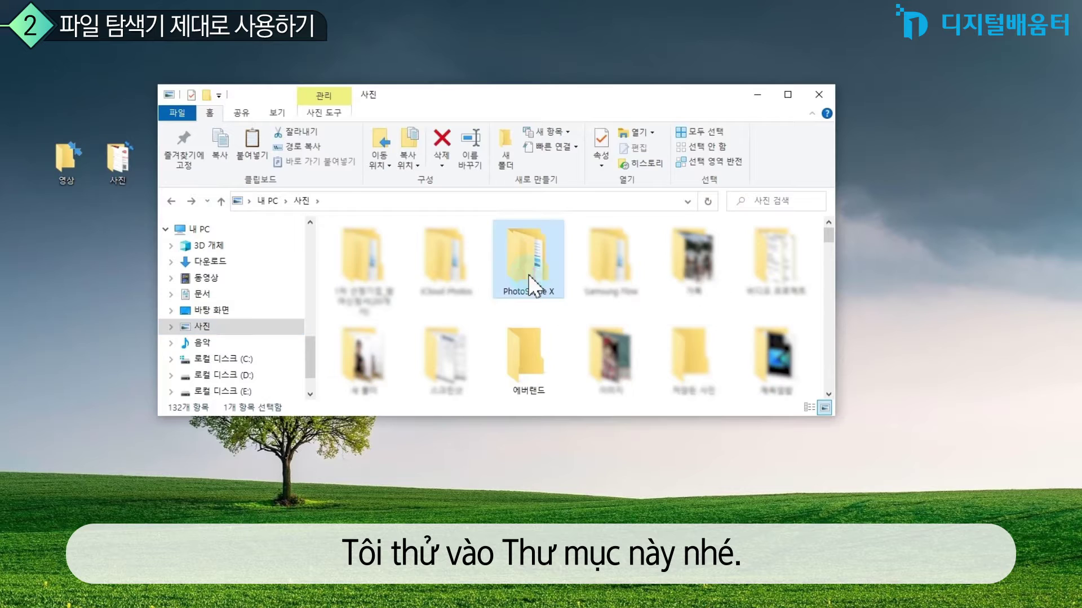
{"action": "double_click", "coordinate": [530, 279]}
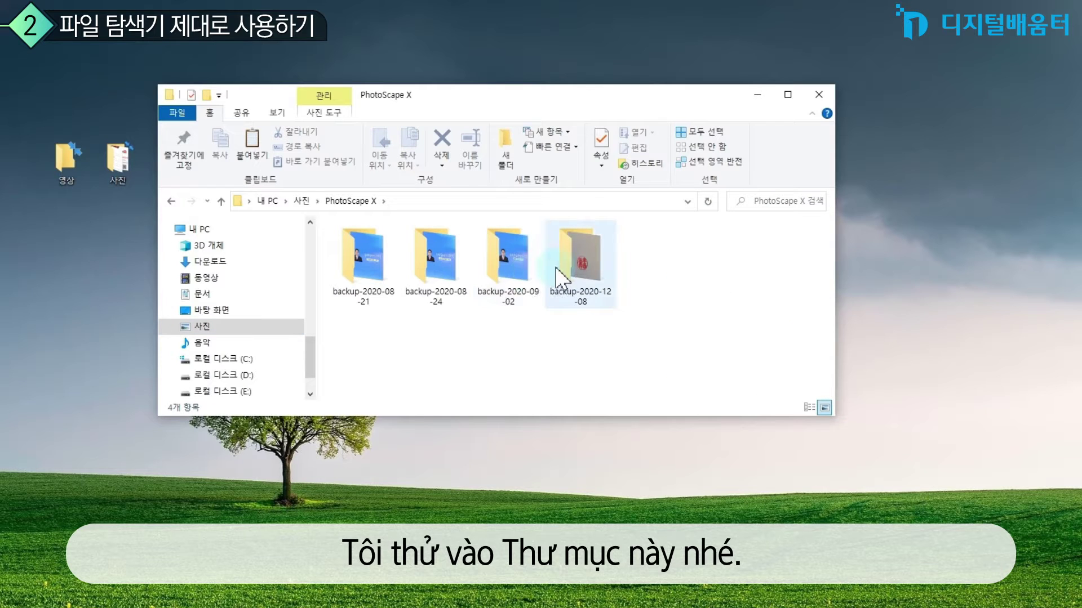
{"action": "left_click", "coordinate": [451, 253]}
{"action": "double_click", "coordinate": [449, 252]}
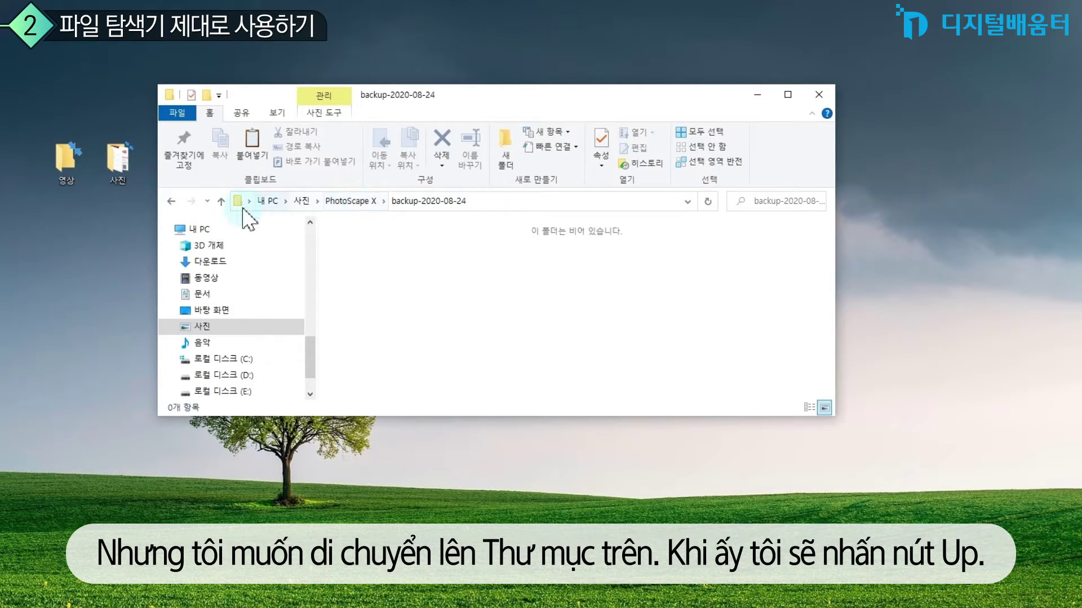
Climb from backup-2020-08-24 through PhotoScape X and 사진 to 내 PC using its parent folders, and reopen 사진
{"action": "left_click", "coordinate": [223, 216]}
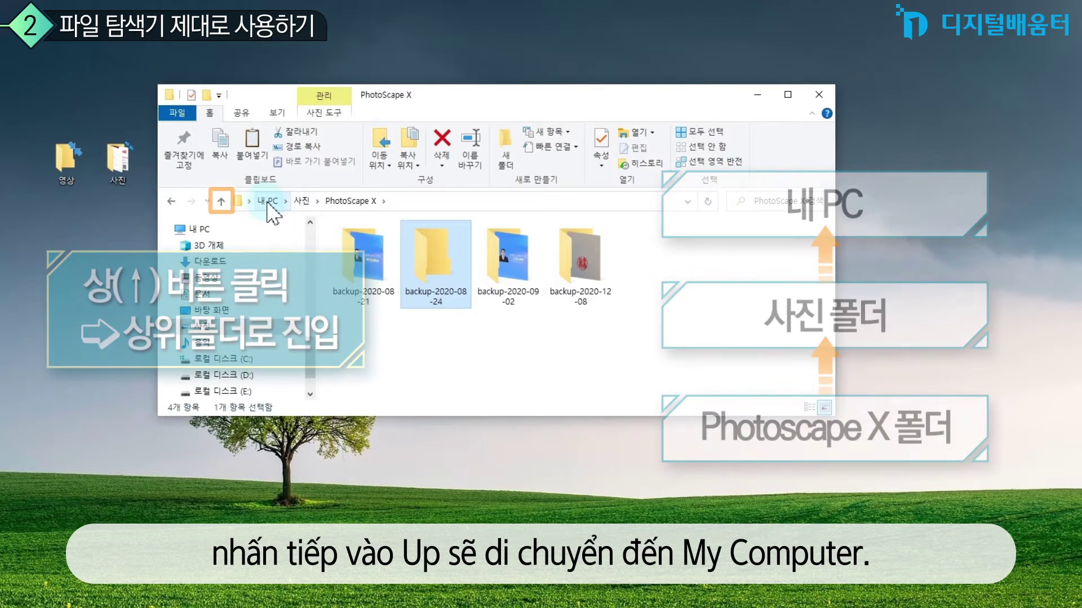
{"action": "left_click", "coordinate": [298, 202]}
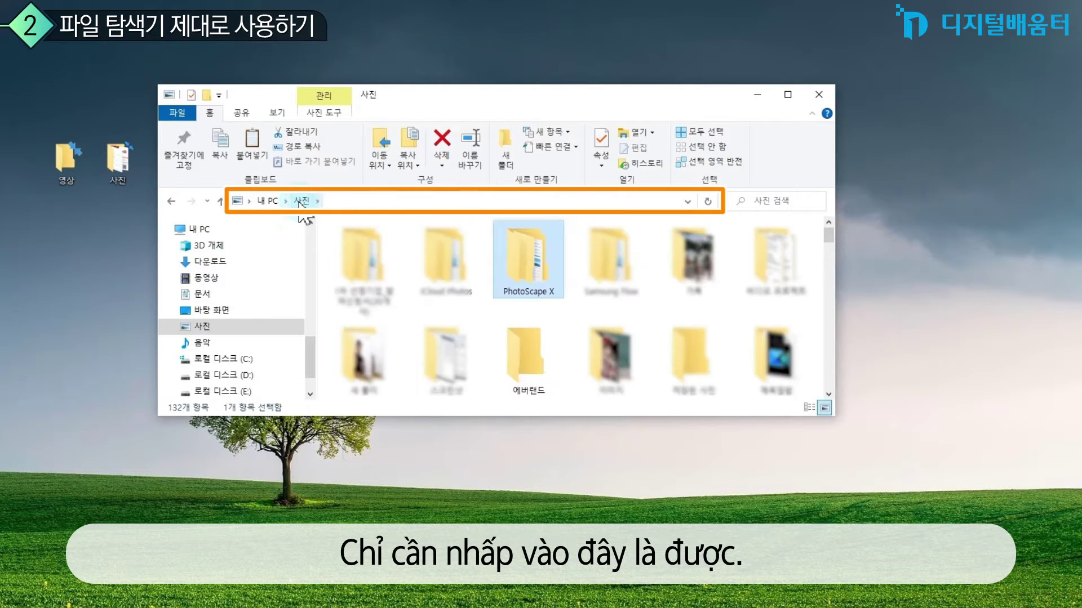
{"action": "left_click", "coordinate": [264, 201]}
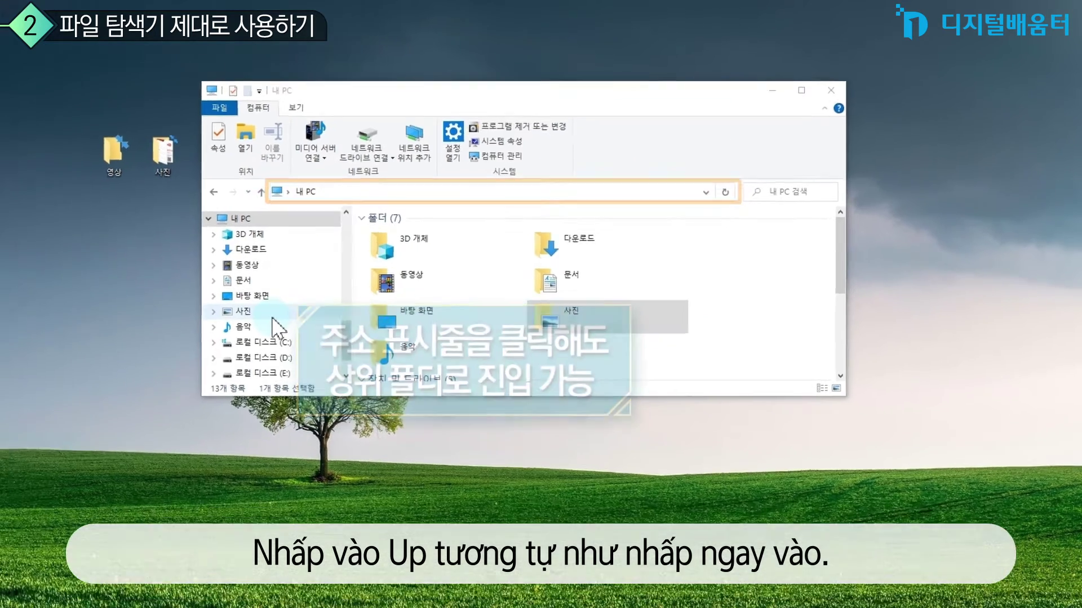
{"action": "left_click", "coordinate": [203, 326]}
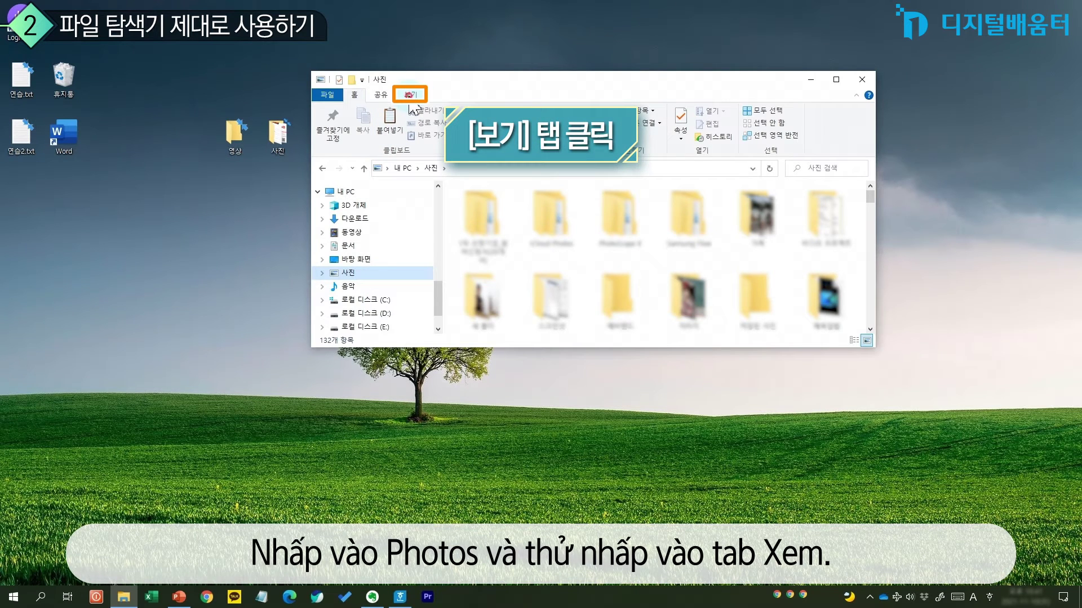
Show the 사진 folder in the 목록 layout, switch it to 큰 아이콘, and browse the files in both layouts
{"action": "left_click", "coordinate": [409, 95]}
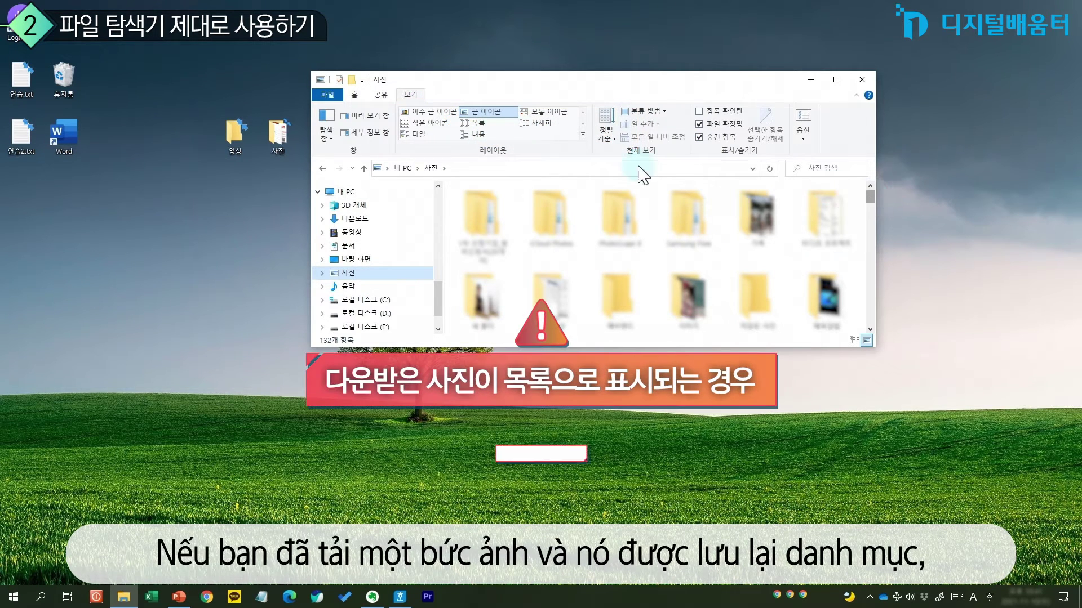
{"action": "left_click", "coordinate": [472, 123]}
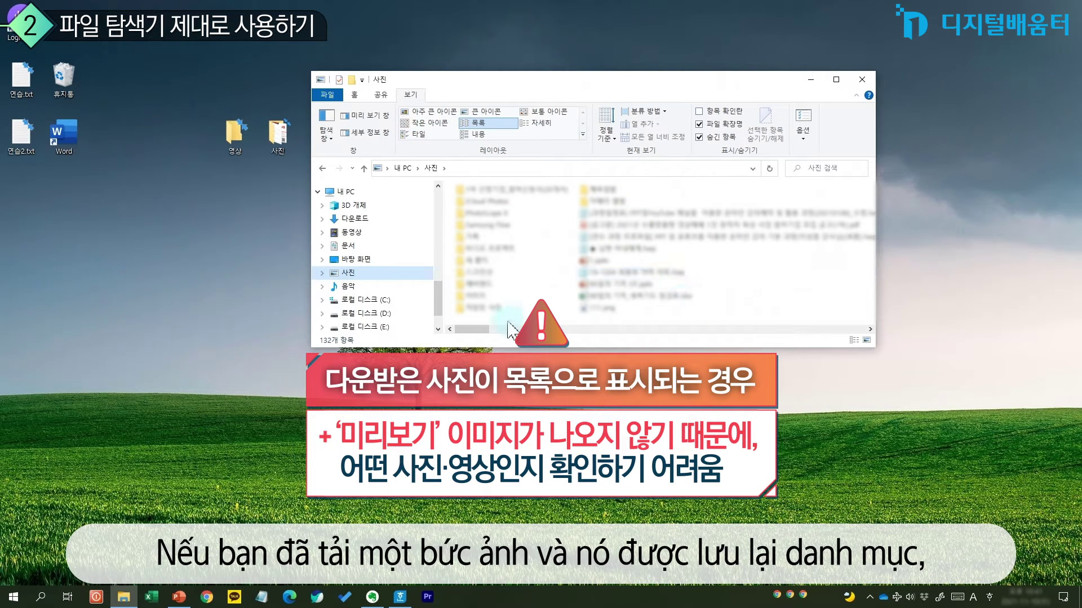
{"action": "left_click_drag", "start_coordinate": [511, 329], "coordinate": [571, 335]}
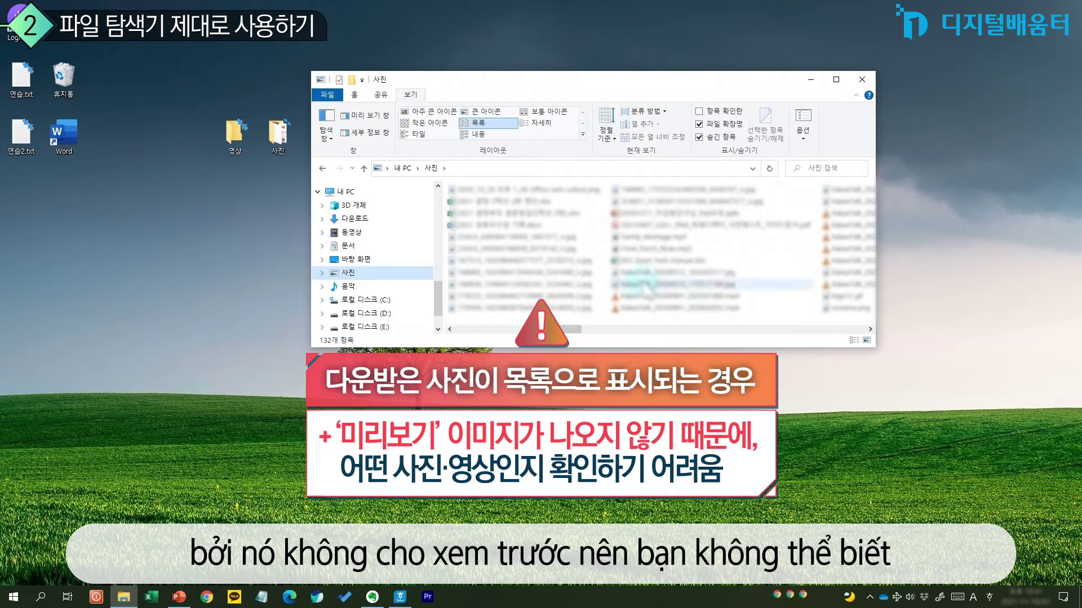
{"action": "mouse_move", "coordinate": [635, 290]}
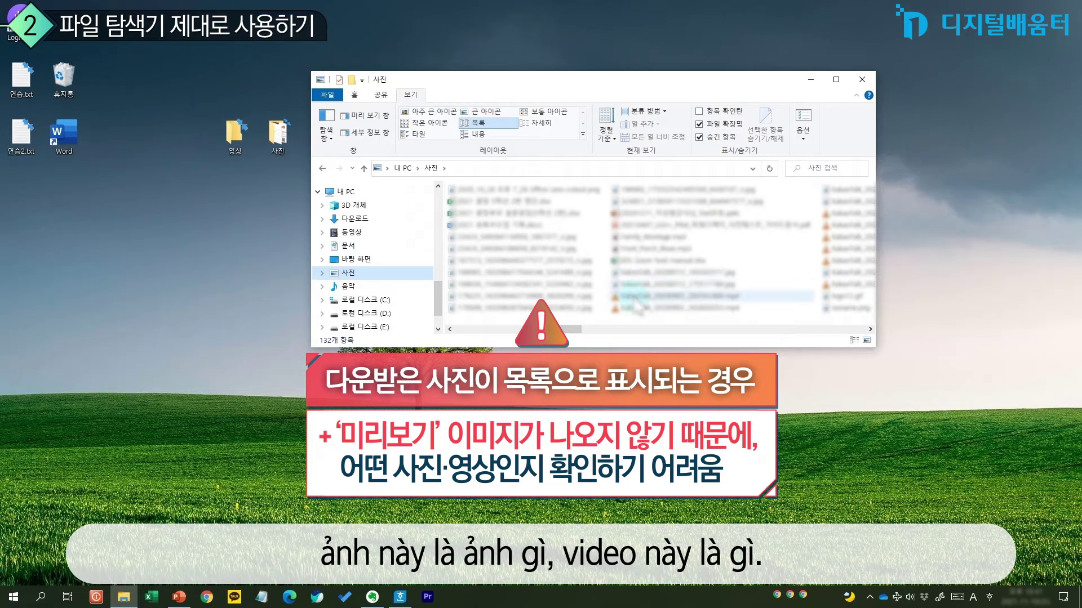
{"action": "left_click", "coordinate": [488, 112]}
{"action": "left_click_drag", "start_coordinate": [880, 198], "coordinate": [878, 220]}
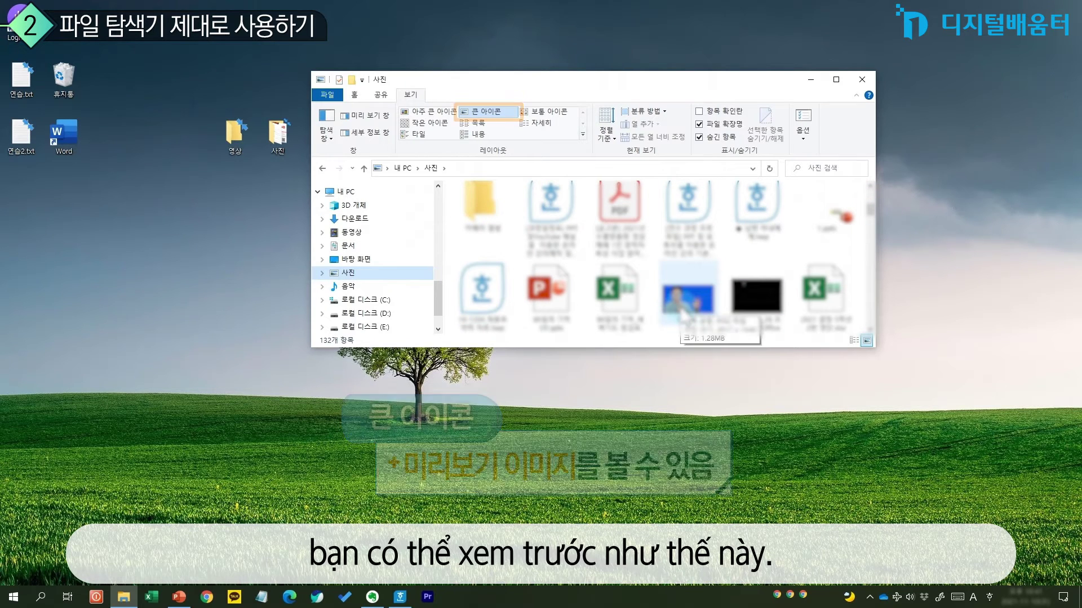
Set the 사진 folder's layout to 아주 큰 아이콘 and browse the enlarged previews
{"action": "left_click", "coordinate": [427, 112]}
{"action": "left_click", "coordinate": [853, 199]}
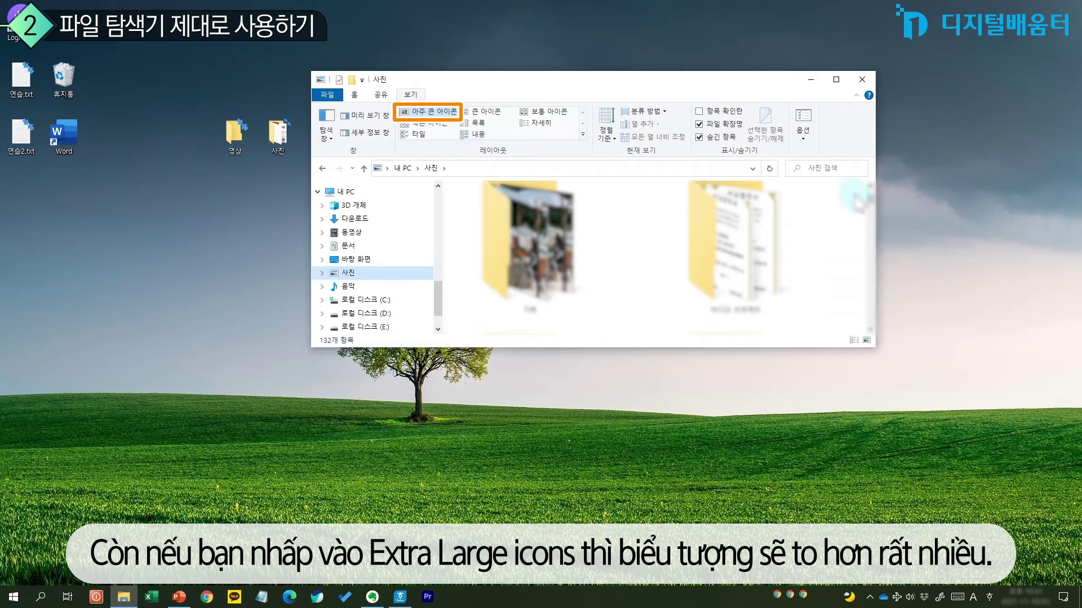
{"action": "left_click_drag", "start_coordinate": [873, 212], "coordinate": [873, 228]}
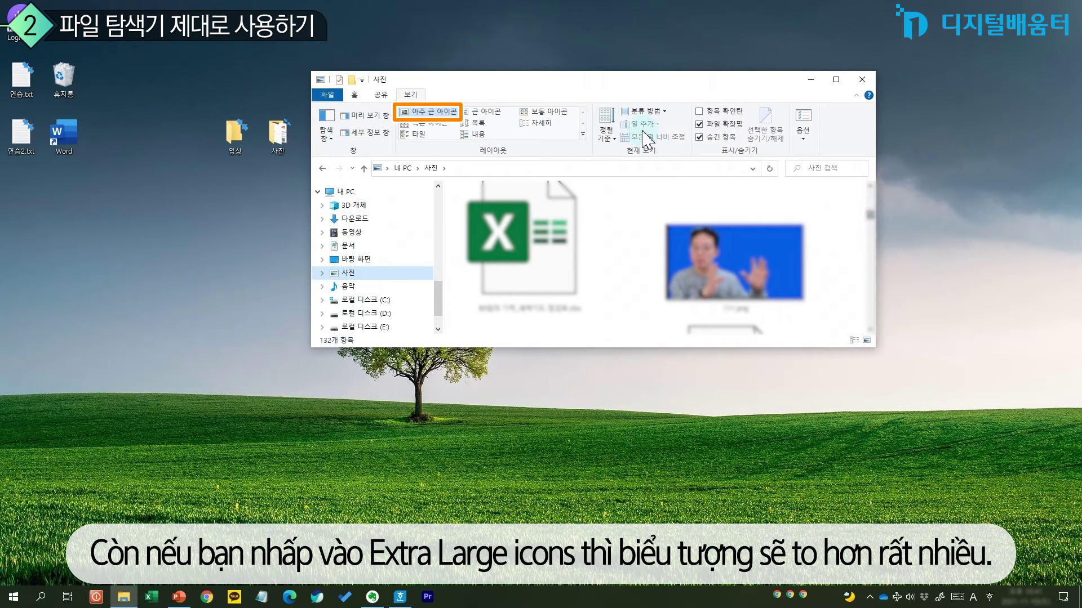
Try the 보통 아이콘, 작은 아이콘 and 목록 layouts on the 사진 folder
{"action": "left_click", "coordinate": [538, 113]}
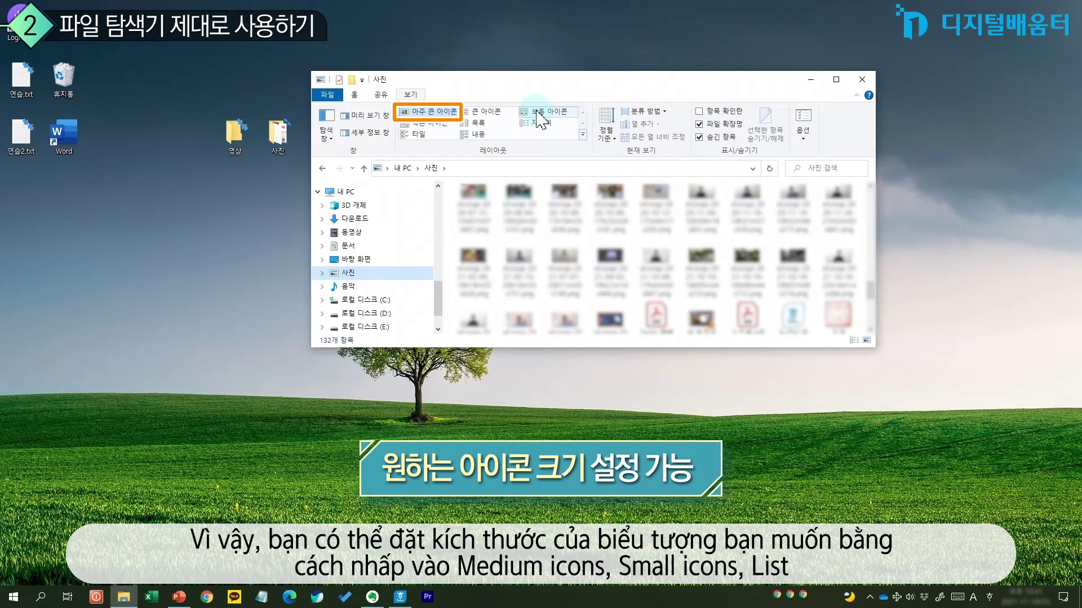
{"action": "left_click", "coordinate": [434, 125]}
{"action": "left_click", "coordinate": [473, 124]}
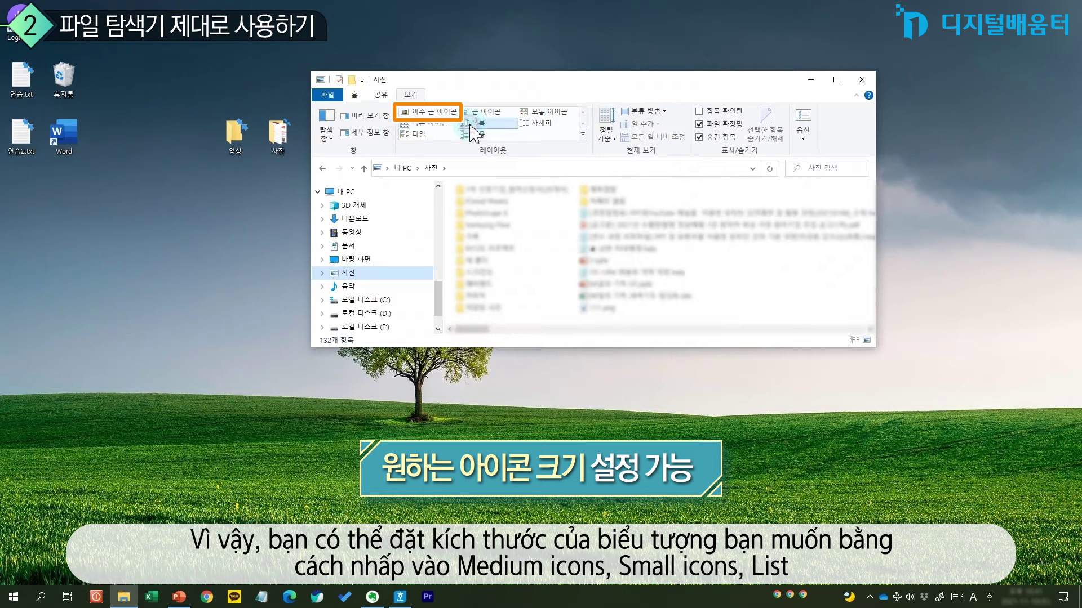
{"action": "left_click", "coordinate": [473, 134]}
{"action": "left_click", "coordinate": [424, 124]}
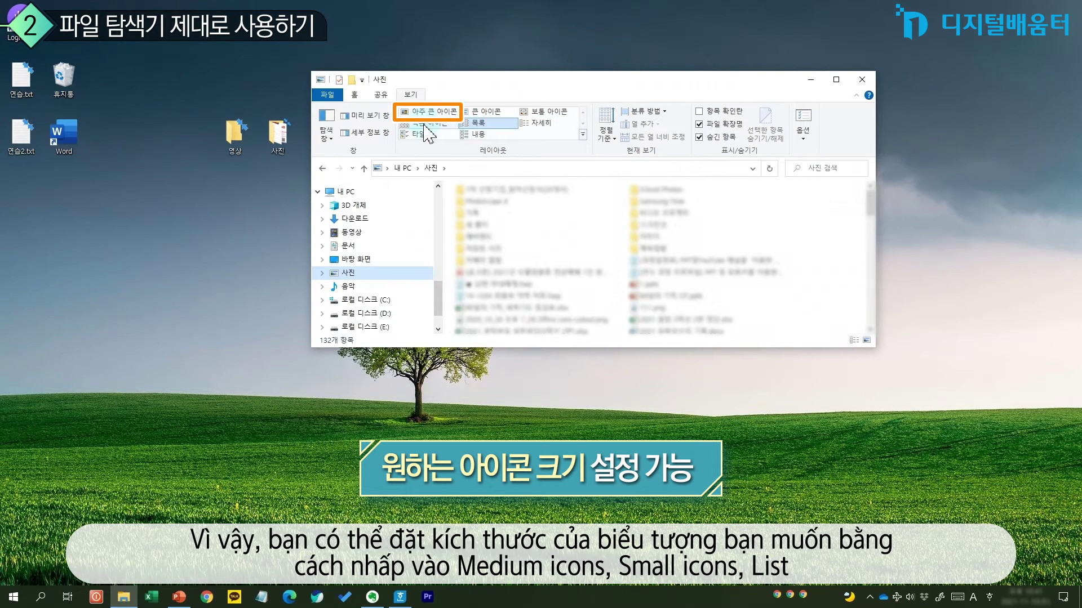
{"action": "left_click", "coordinate": [478, 113]}
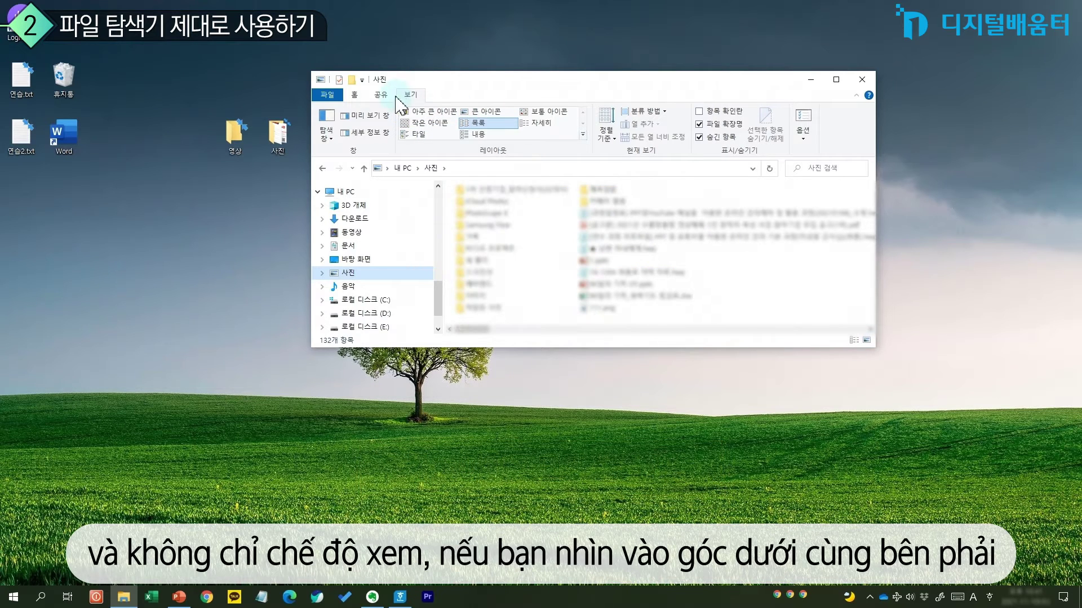
Switch the 사진 folder between the 자세히 and 큰 아이콘 layouts using the status bar shortcuts, ending on 큰 아이콘
{"action": "left_click", "coordinate": [854, 341]}
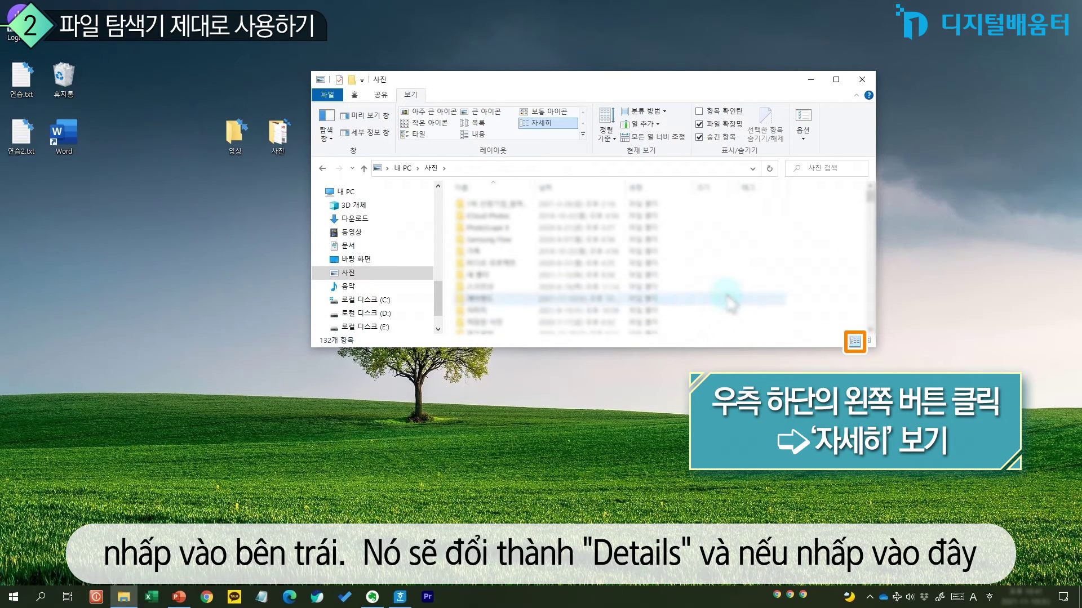
{"action": "left_click", "coordinate": [868, 342]}
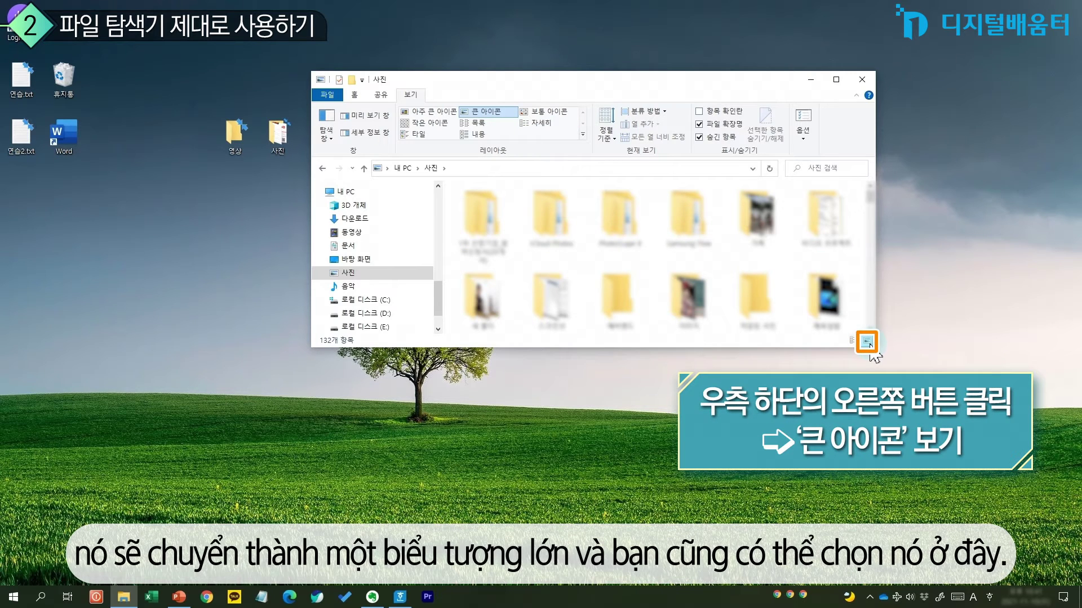
{"action": "left_click", "coordinate": [851, 341]}
{"action": "left_click", "coordinate": [867, 342]}
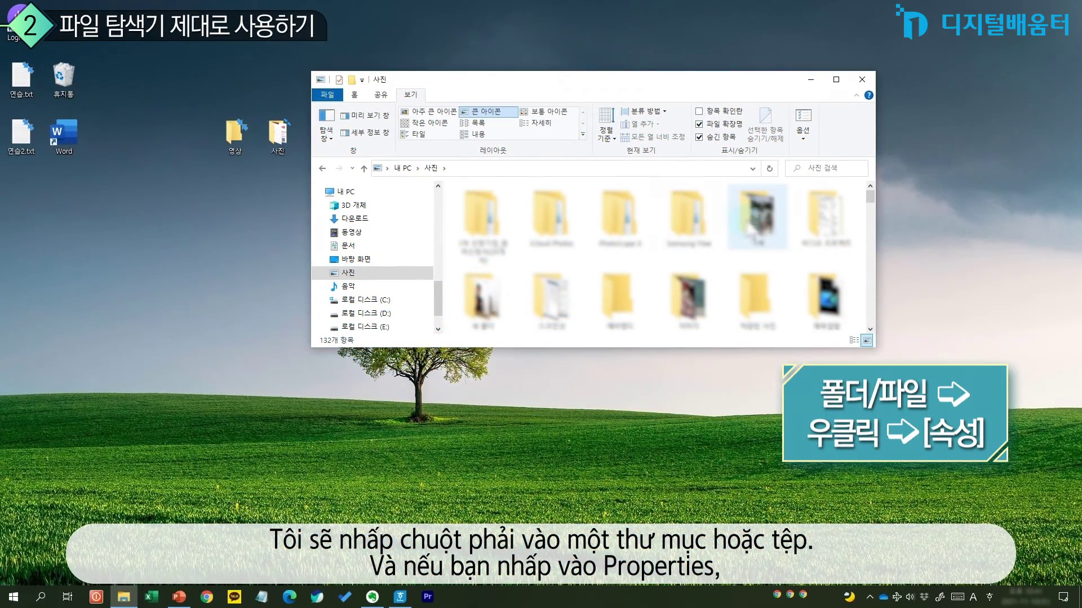
Open the properties of the 가족 folder, examine its location, size and contents, and close them without changes
{"action": "right_click", "coordinate": [758, 217]}
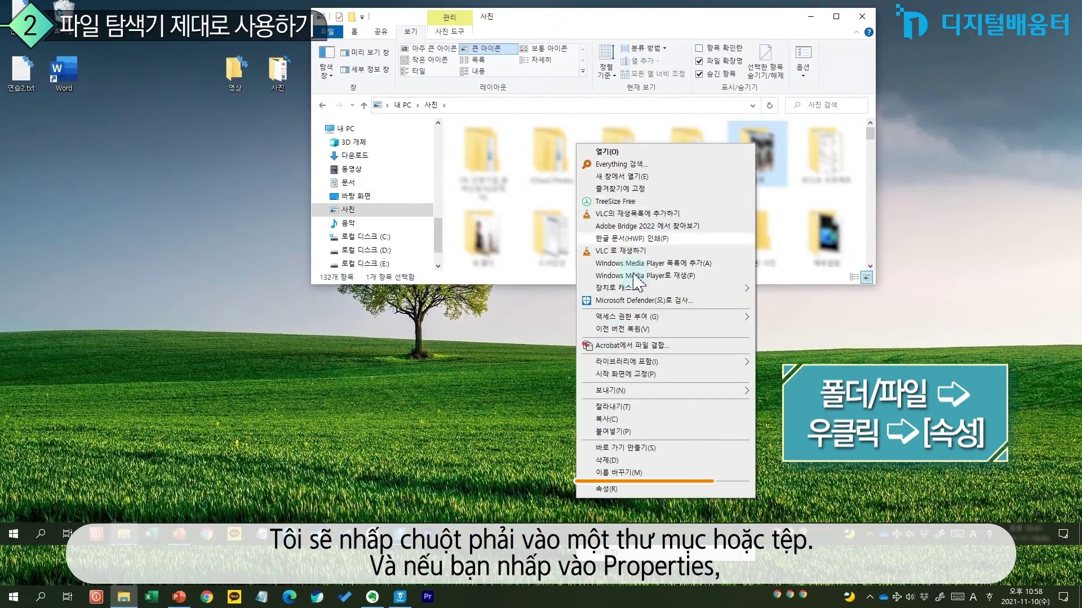
{"action": "left_click", "coordinate": [653, 489]}
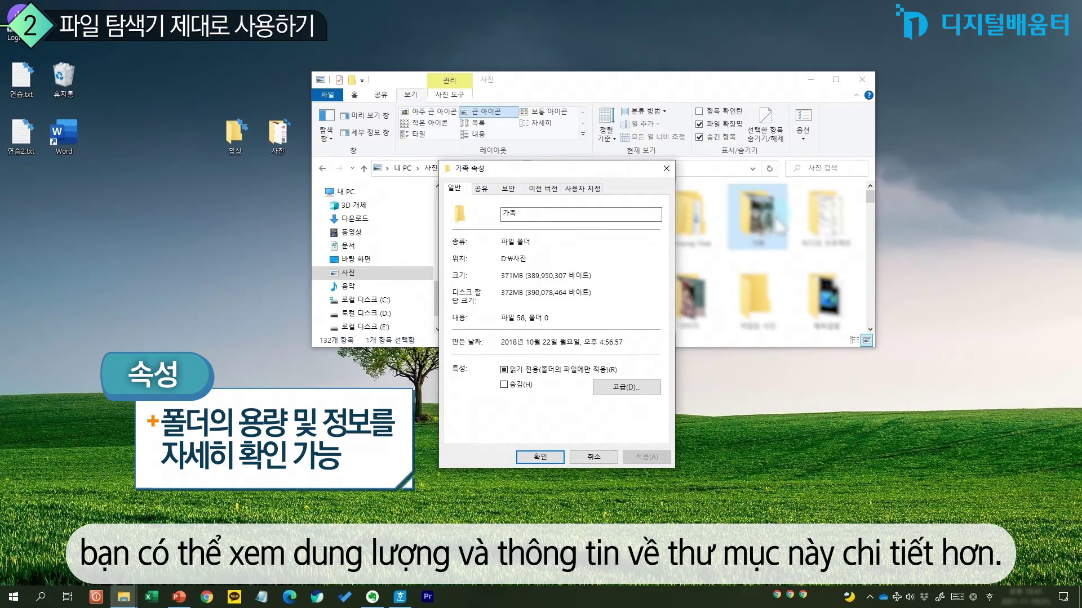
{"action": "left_click_drag", "start_coordinate": [574, 173], "coordinate": [593, 164]}
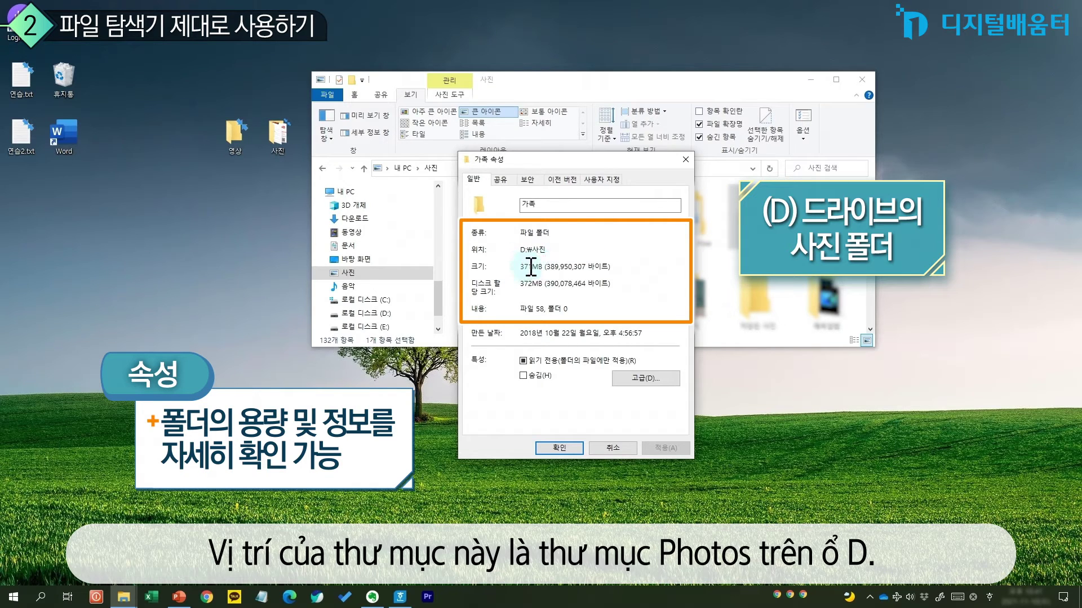
{"action": "left_click_drag", "start_coordinate": [525, 268], "coordinate": [547, 267]}
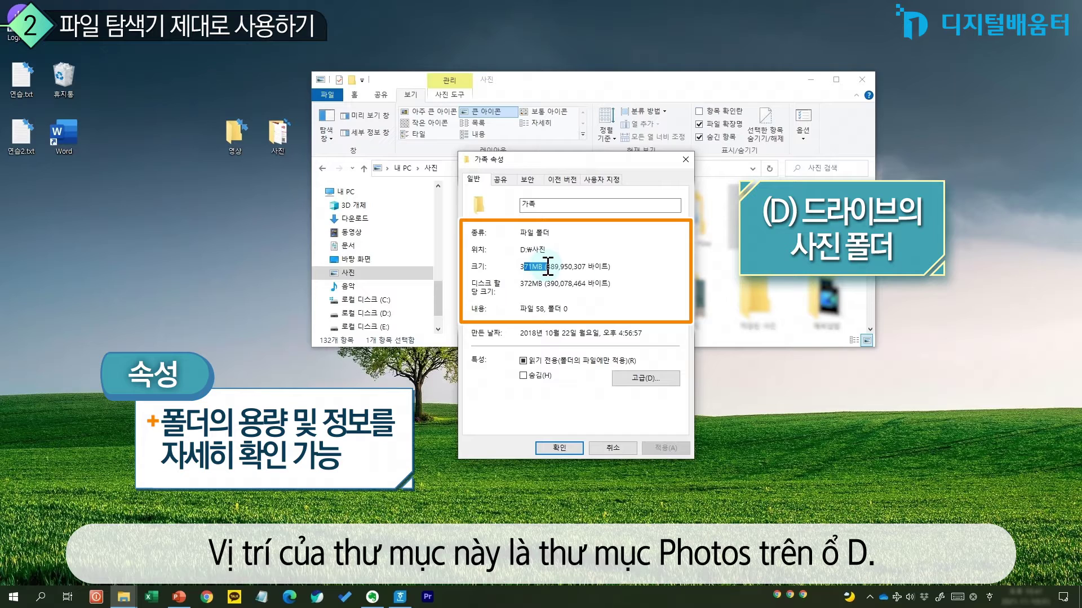
{"action": "left_click", "coordinate": [545, 267]}
{"action": "left_click_drag", "start_coordinate": [523, 309], "coordinate": [542, 309]}
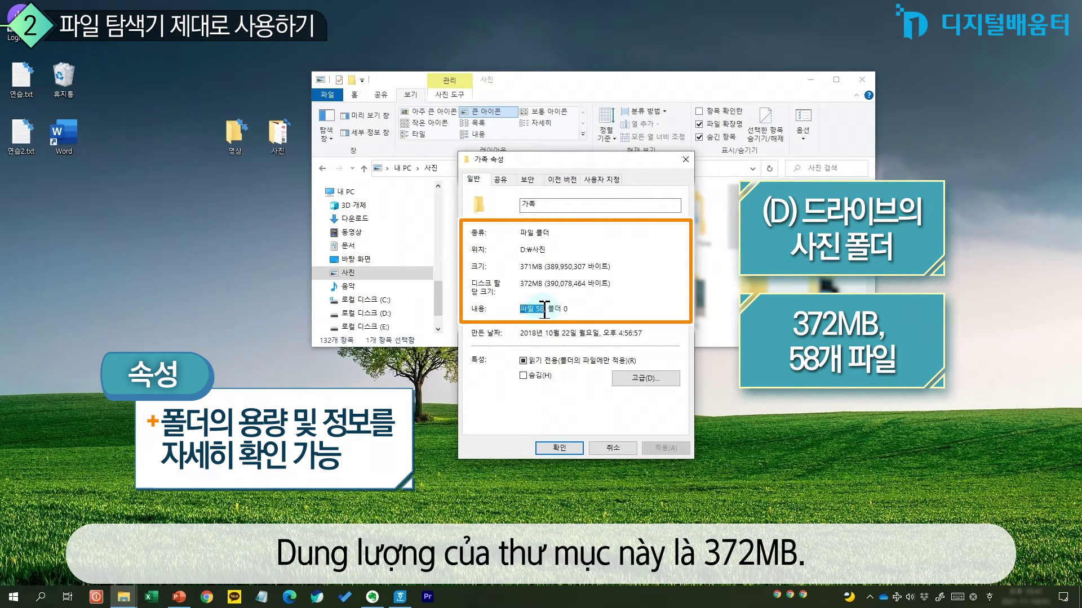
{"action": "left_click", "coordinate": [611, 450]}
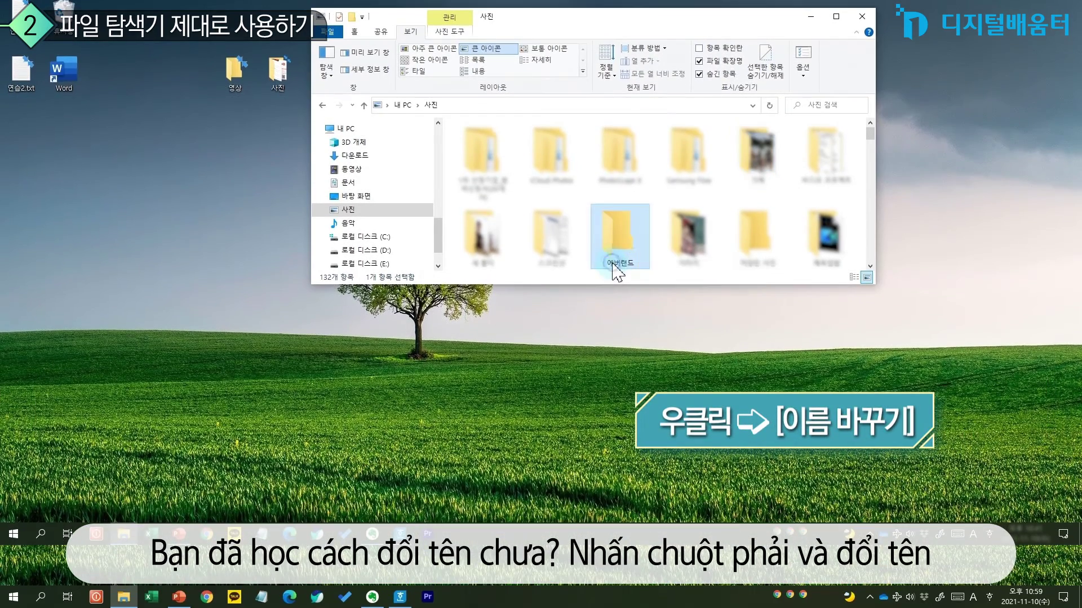
Rename the 에버랜드 folder as 2021-01-01에버랜드 by adding the date in front of its name
{"action": "right_click", "coordinate": [615, 335]}
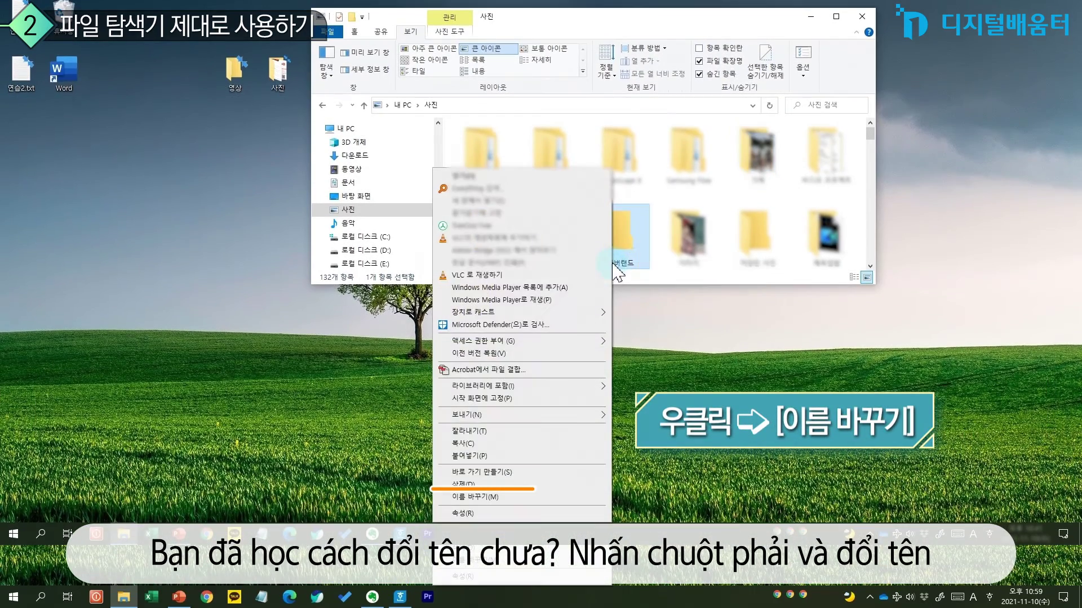
{"action": "left_click", "coordinate": [541, 497]}
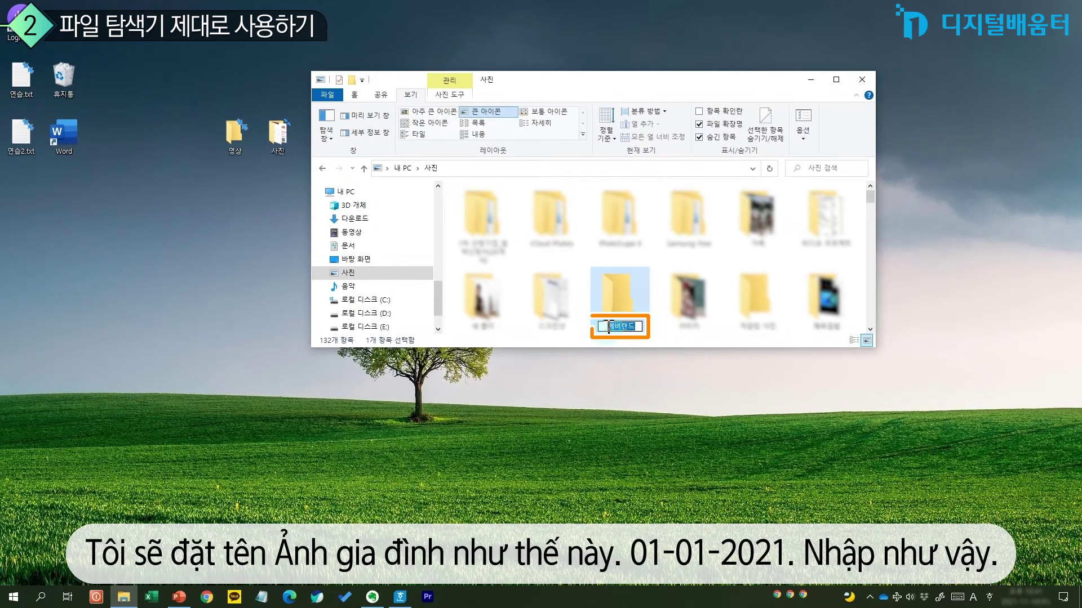
{"action": "left_click", "coordinate": [609, 326]}
{"action": "type", "text": "2021"}
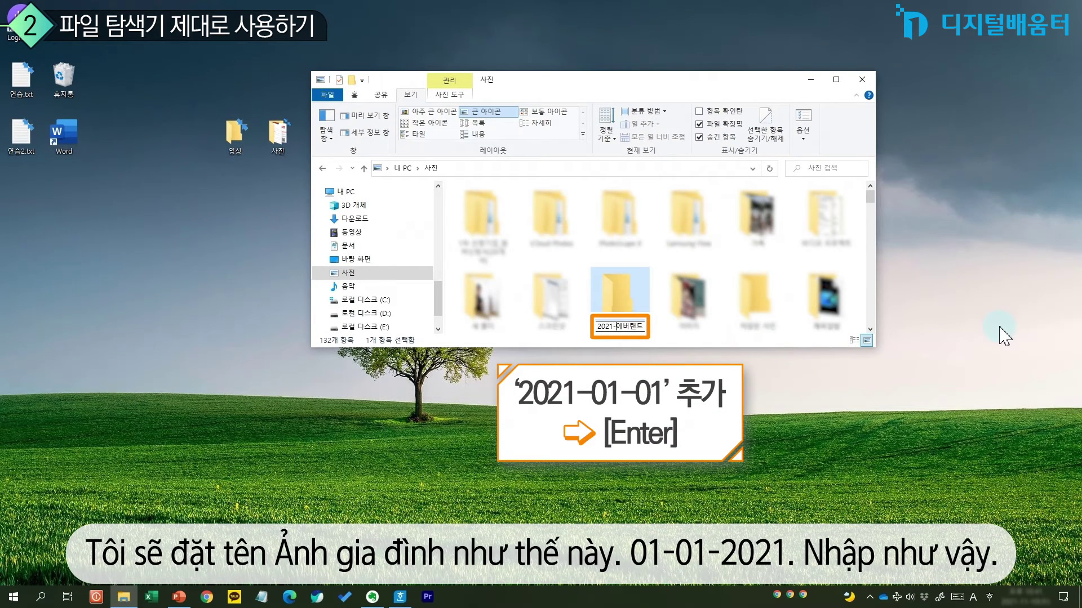
{"action": "type", "text": "-01-01"}
{"action": "key", "text": "Return"}
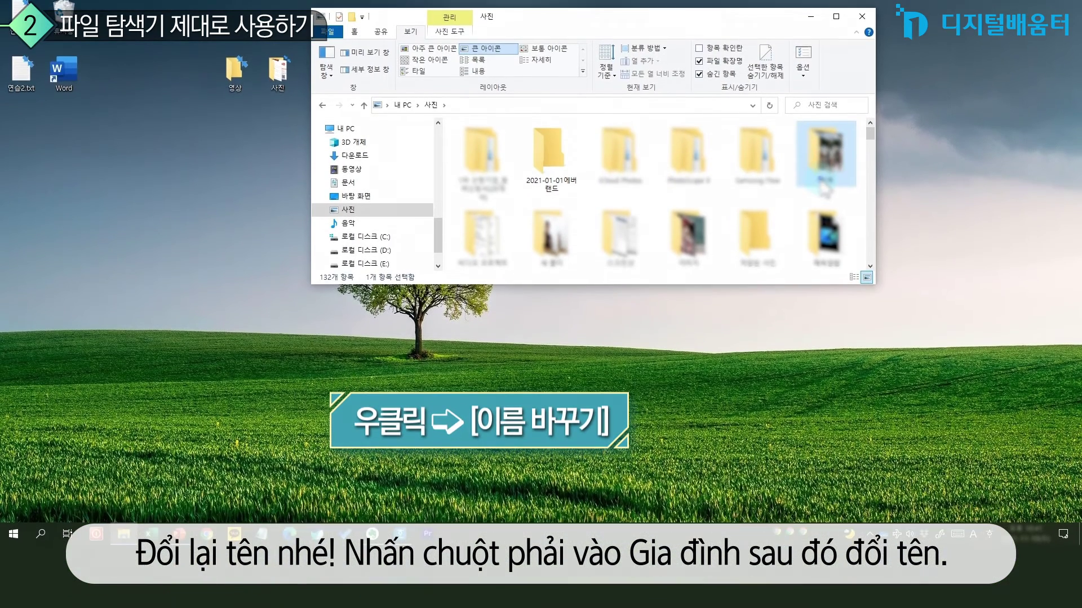
Rename the 가족 folder as 2021-03-01가족 by adding the date in front of its name
{"action": "right_click", "coordinate": [822, 248]}
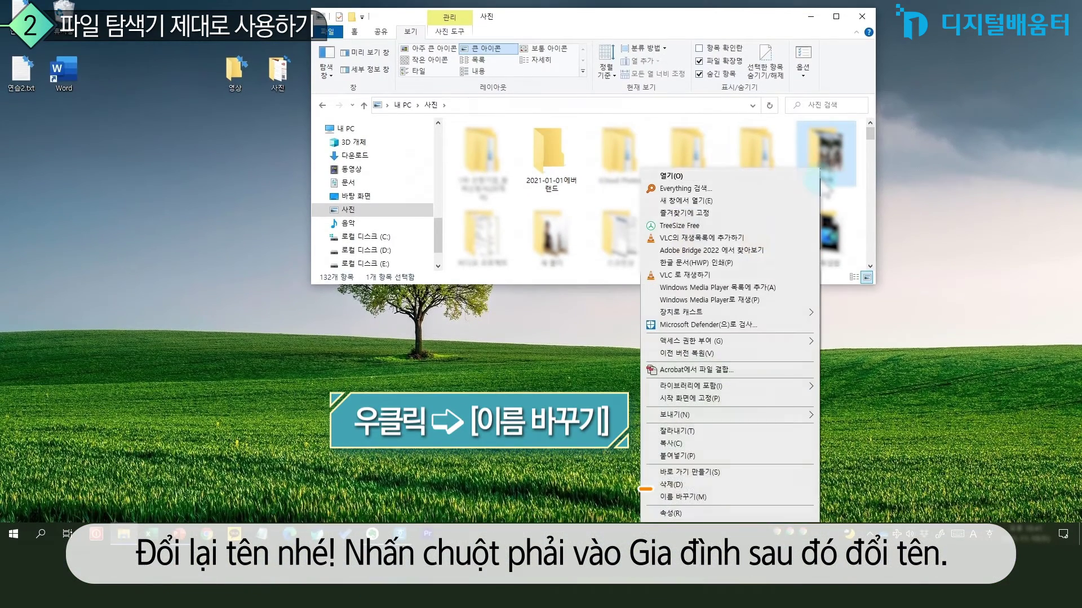
{"action": "key", "text": "m"}
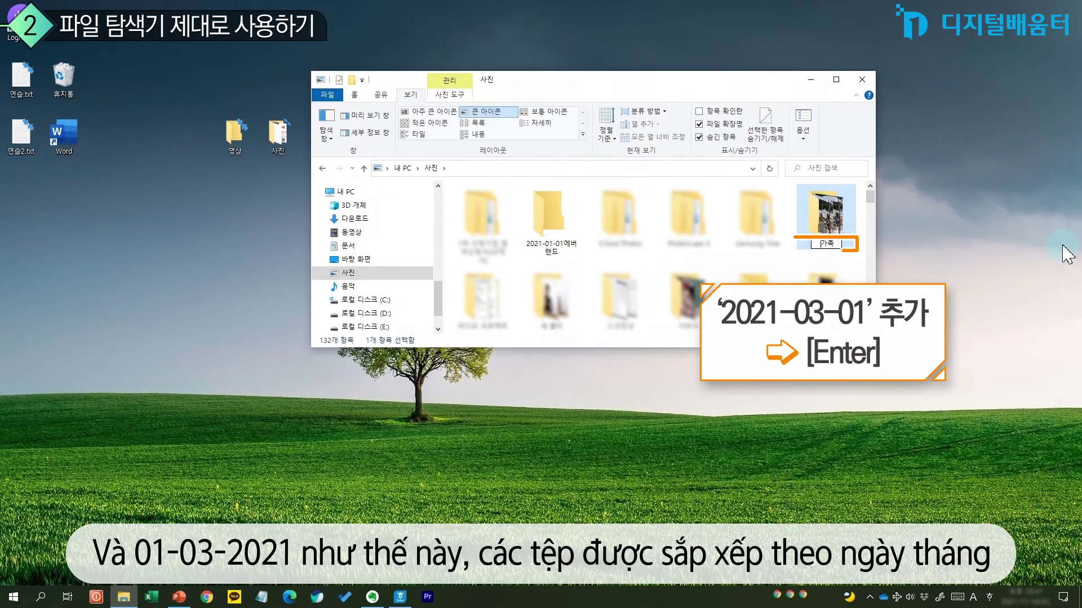
{"action": "key", "text": "Home"}
{"action": "type", "text": "2"}
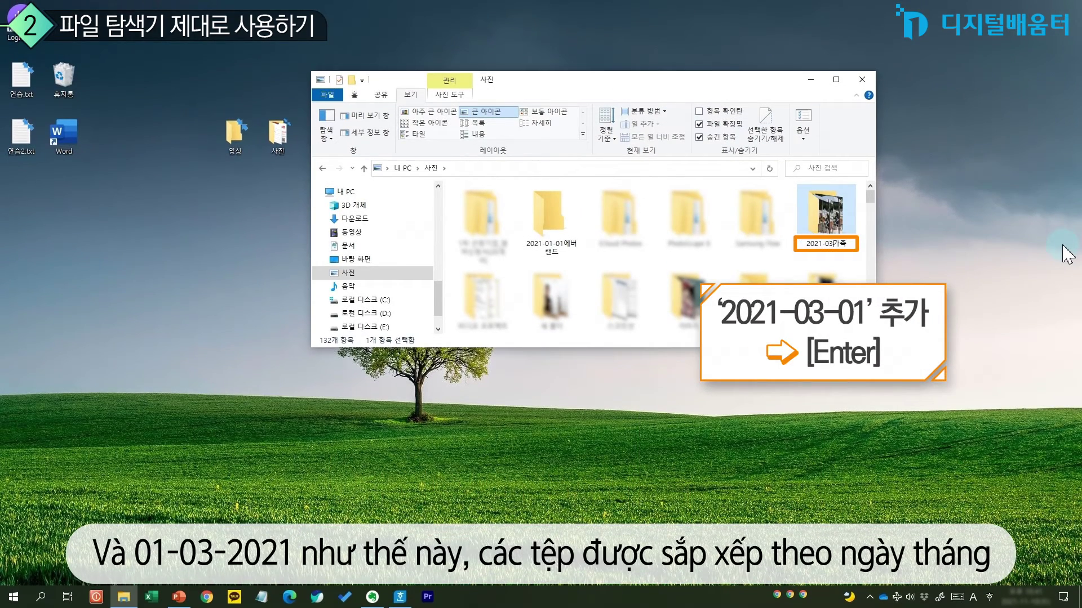
{"action": "type", "text": "021-03-01"}
{"action": "key", "text": "Return"}
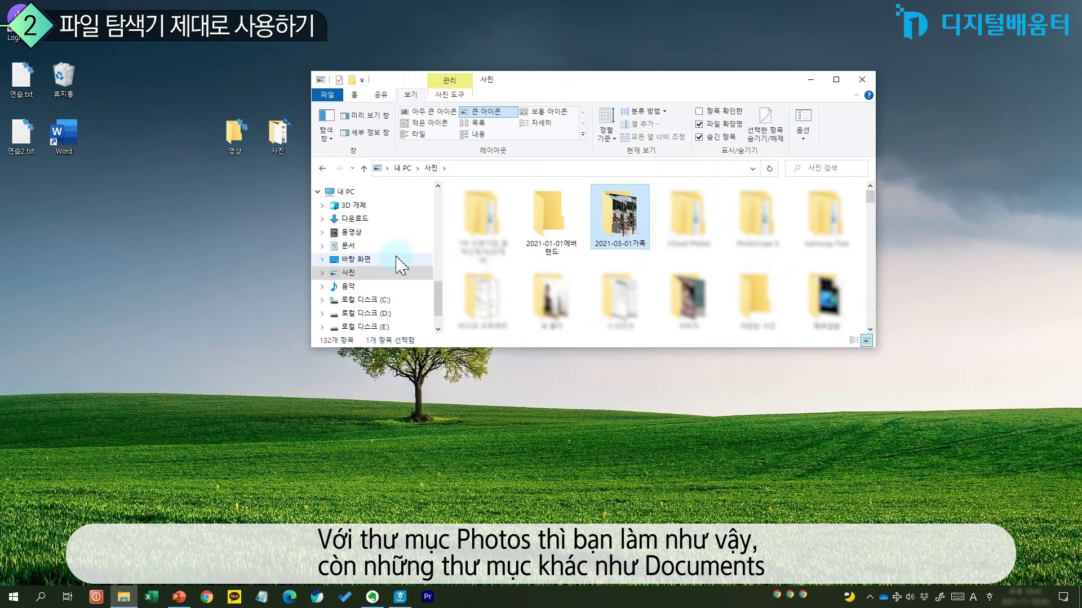
Rename the iCloud Photos folder as 01 iCloud Photos
{"action": "left_click", "coordinate": [694, 255]}
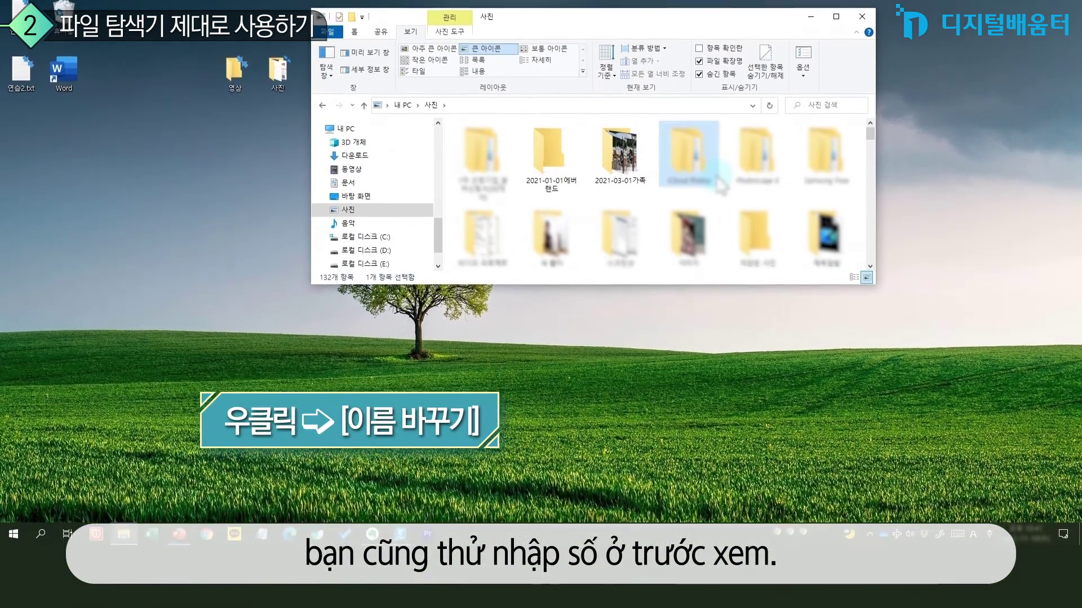
{"action": "right_click", "coordinate": [695, 251]}
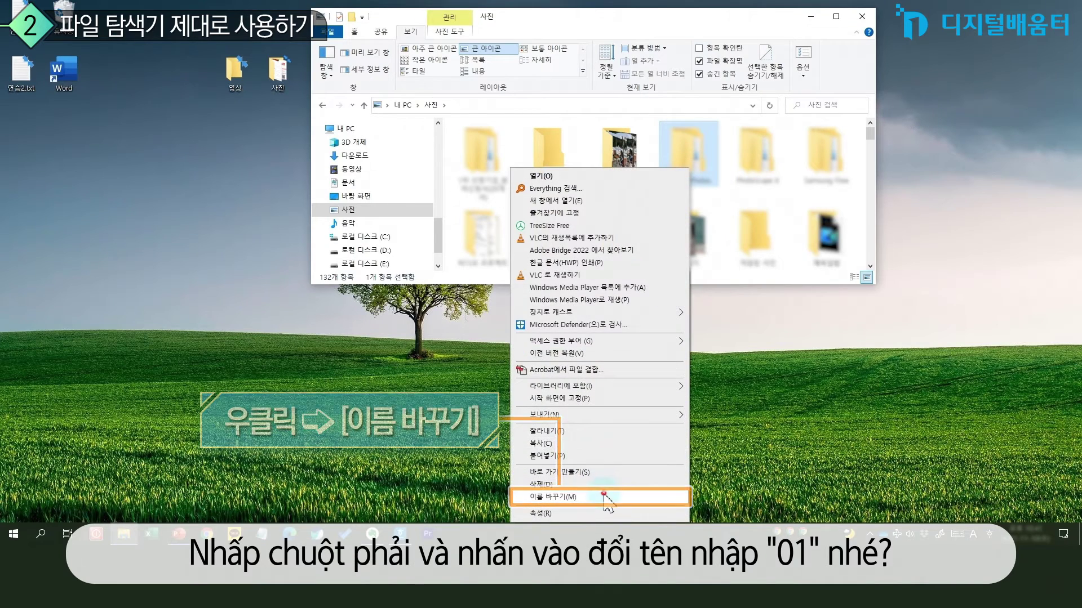
{"action": "left_click", "coordinate": [544, 497]}
{"action": "left_click", "coordinate": [666, 184]}
{"action": "type", "text": "01"}
{"action": "key", "text": "Return"}
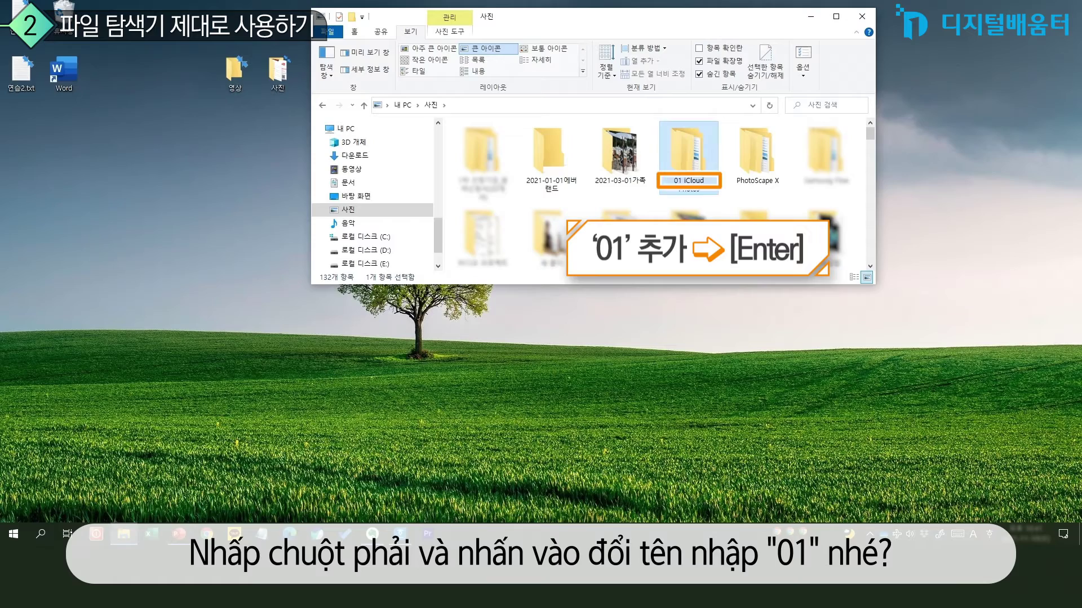
Rename the PhotoScape X folder as 02PhotoScape X
{"action": "left_click", "coordinate": [764, 179]}
{"action": "right_click", "coordinate": [765, 180]}
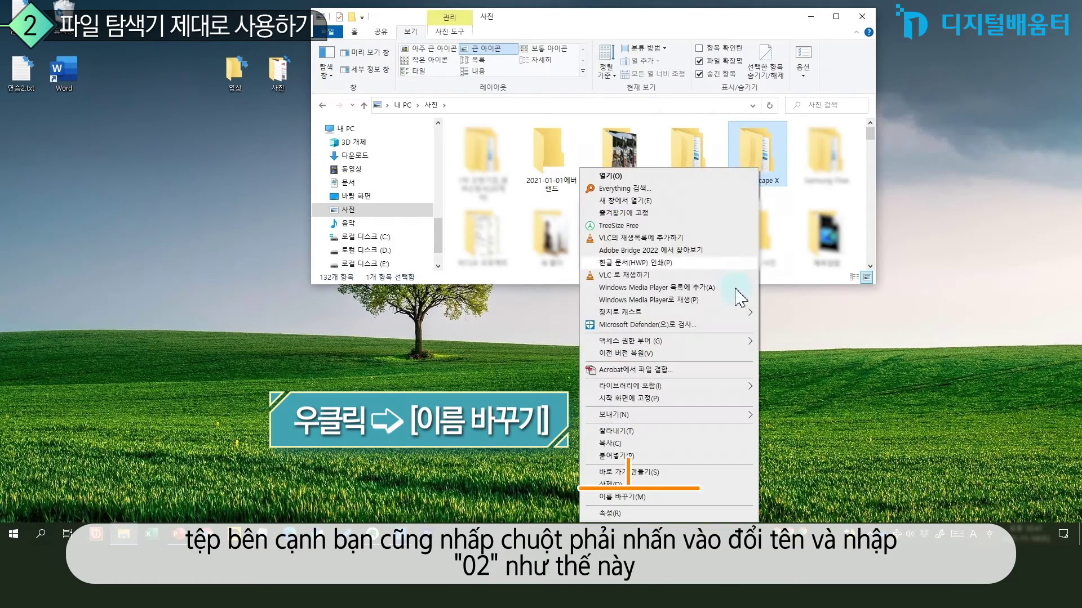
{"action": "left_click", "coordinate": [698, 501]}
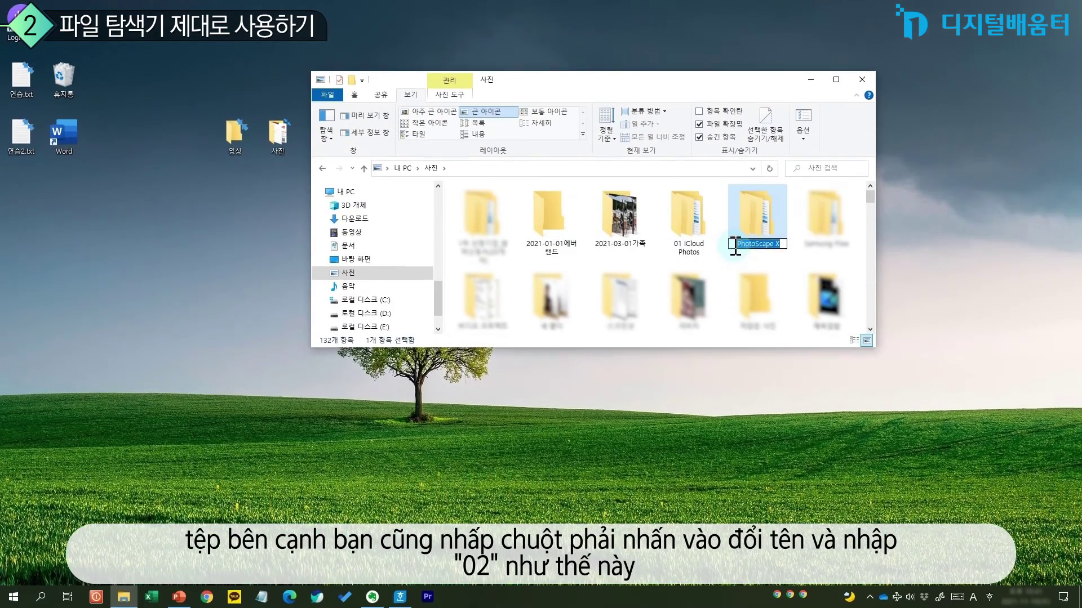
{"action": "left_click", "coordinate": [730, 193]}
{"action": "type", "text": "02PhotoScape X"}
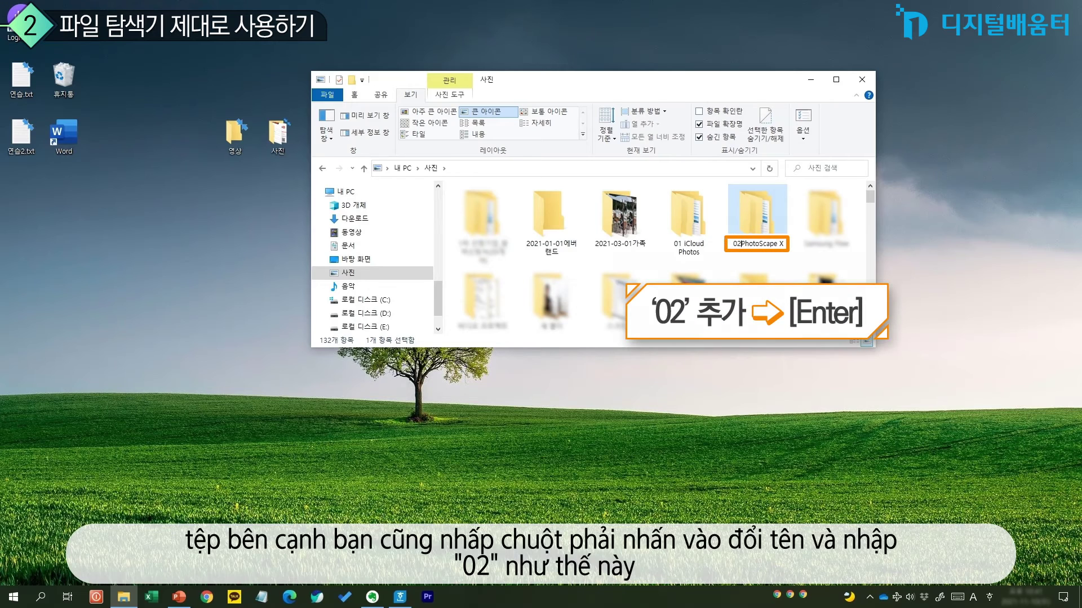
{"action": "key", "text": "Return"}
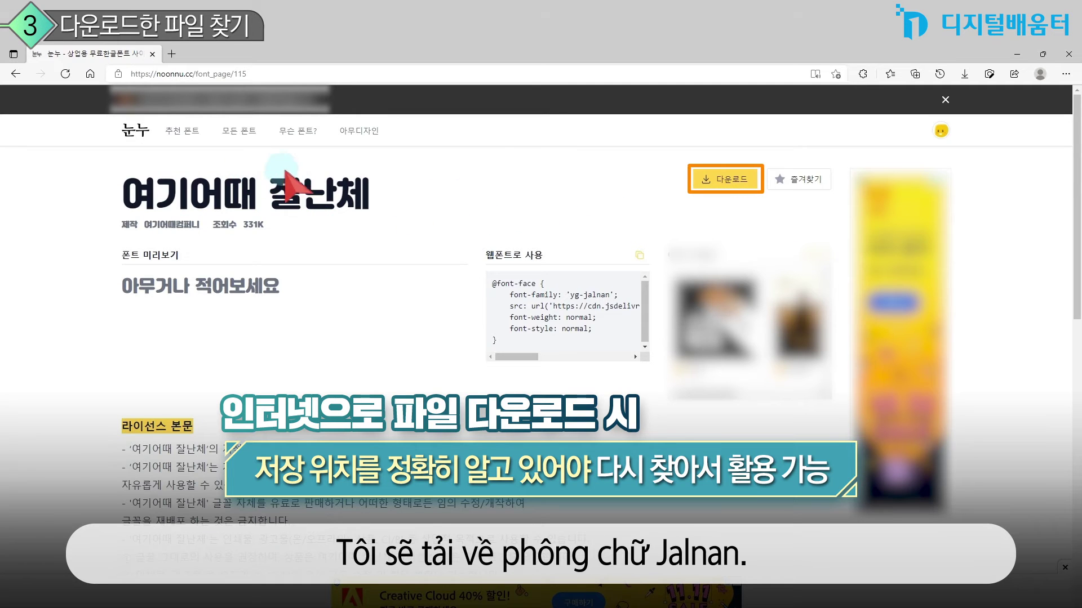
In Microsoft Edge, go from the noonnu page of 여기어때 잘난체 to the font's own site and download its OTF version
{"action": "left_click", "coordinate": [727, 182]}
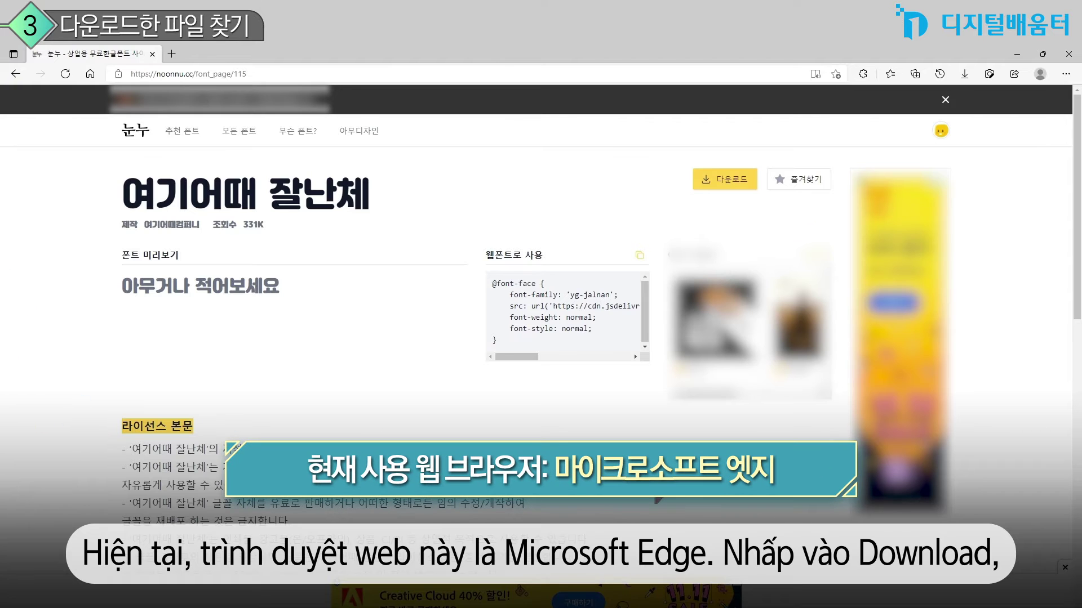
{"action": "left_click", "coordinate": [721, 183]}
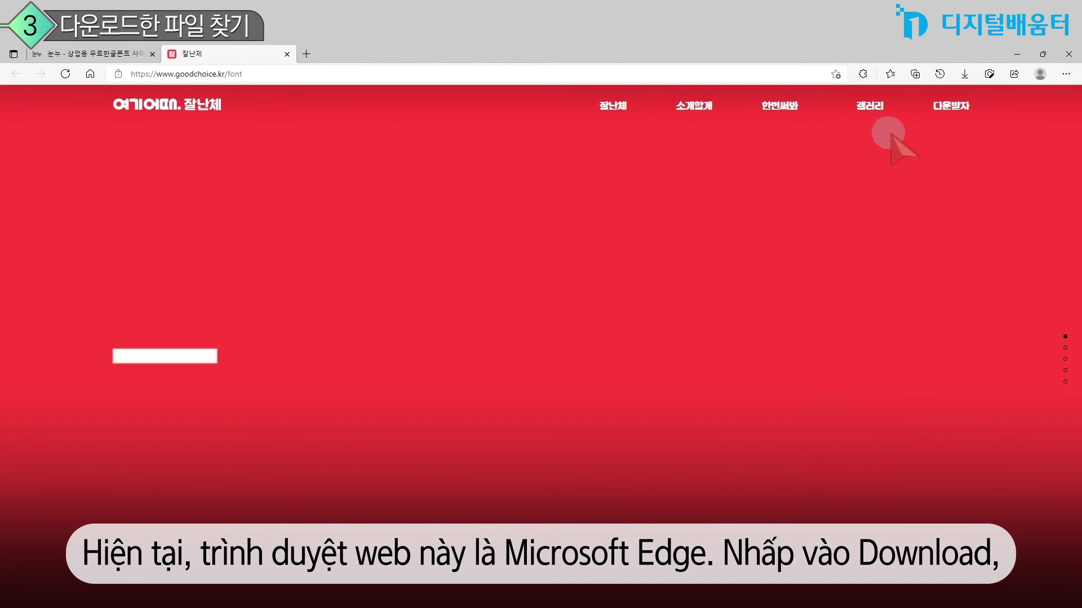
{"action": "left_click", "coordinate": [942, 113]}
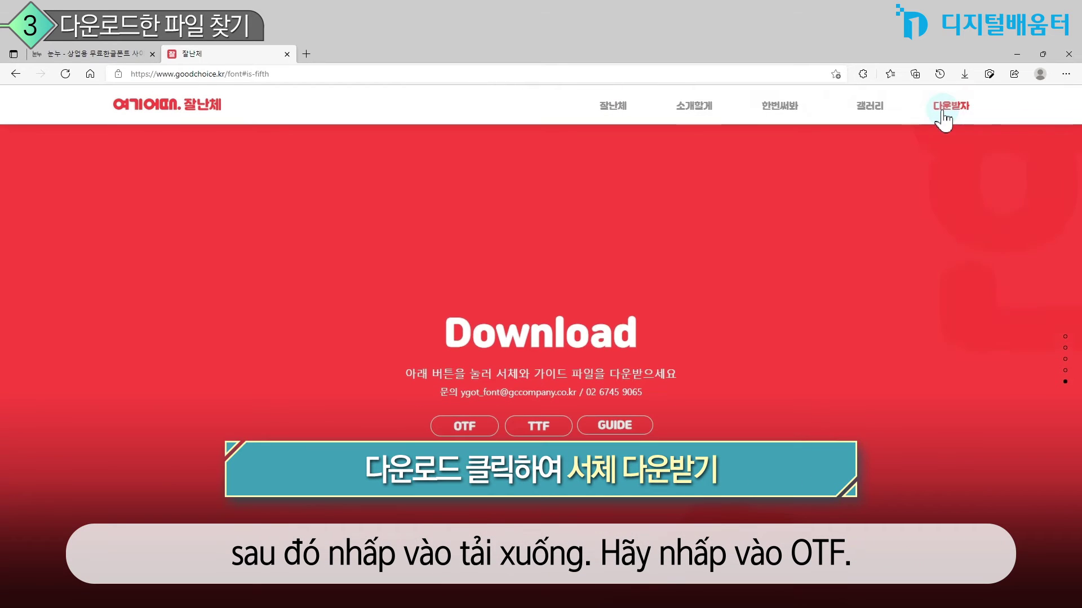
{"action": "left_click", "coordinate": [478, 431]}
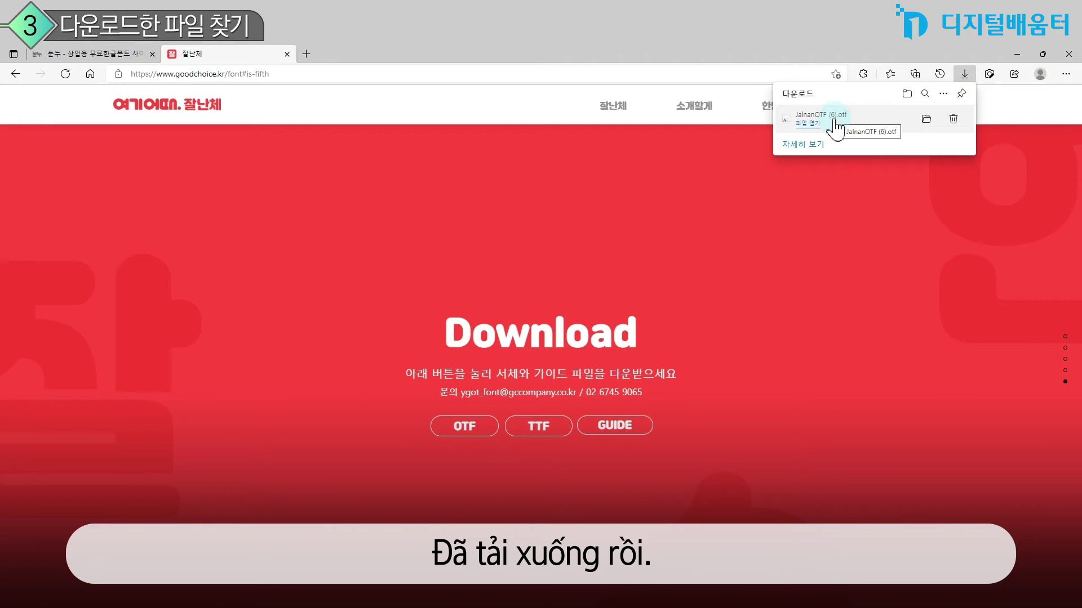
Open the downloaded JalnanOTF (6).otf from the browser's downloads, close its preview, and show the file in its folder
{"action": "left_click", "coordinate": [806, 128]}
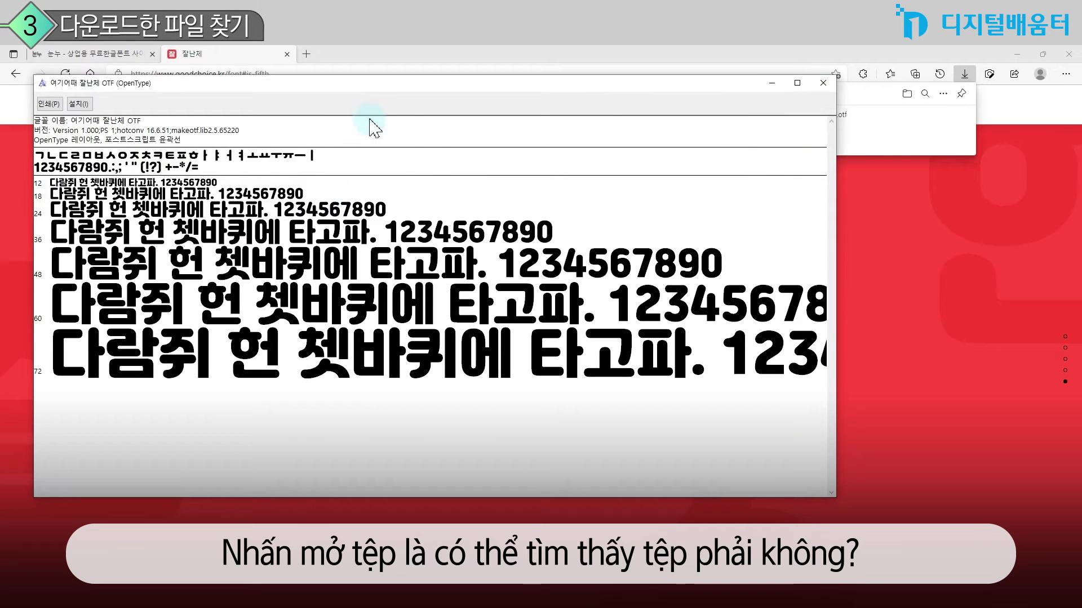
{"action": "left_click", "coordinate": [826, 86]}
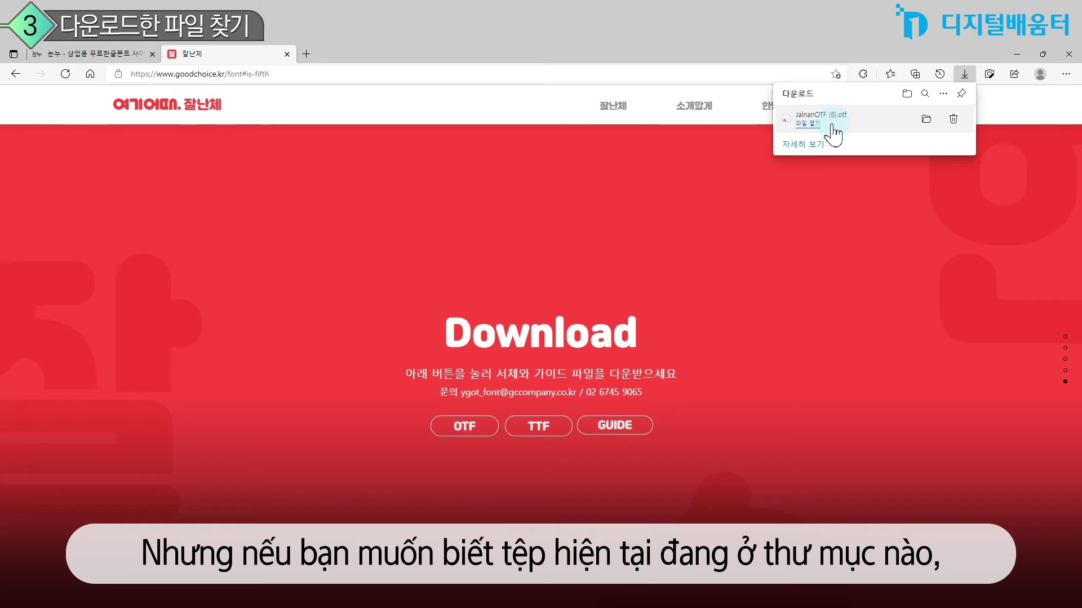
{"action": "left_click", "coordinate": [927, 119]}
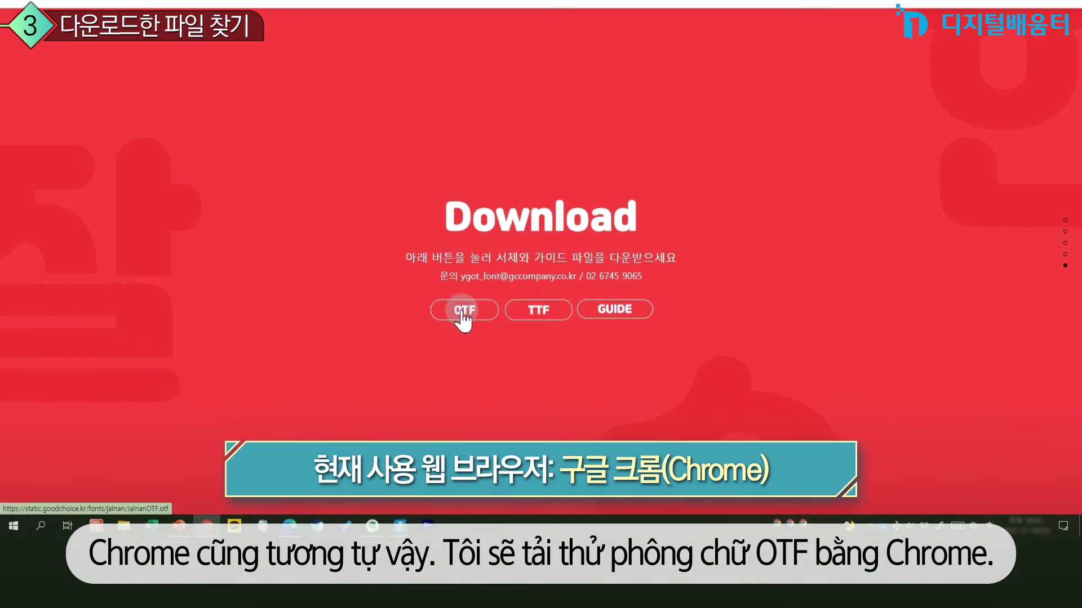
In Chrome, download the OTF version of the font and show the downloaded JalnanOTF (1).otf in its folder
{"action": "left_click", "coordinate": [463, 426]}
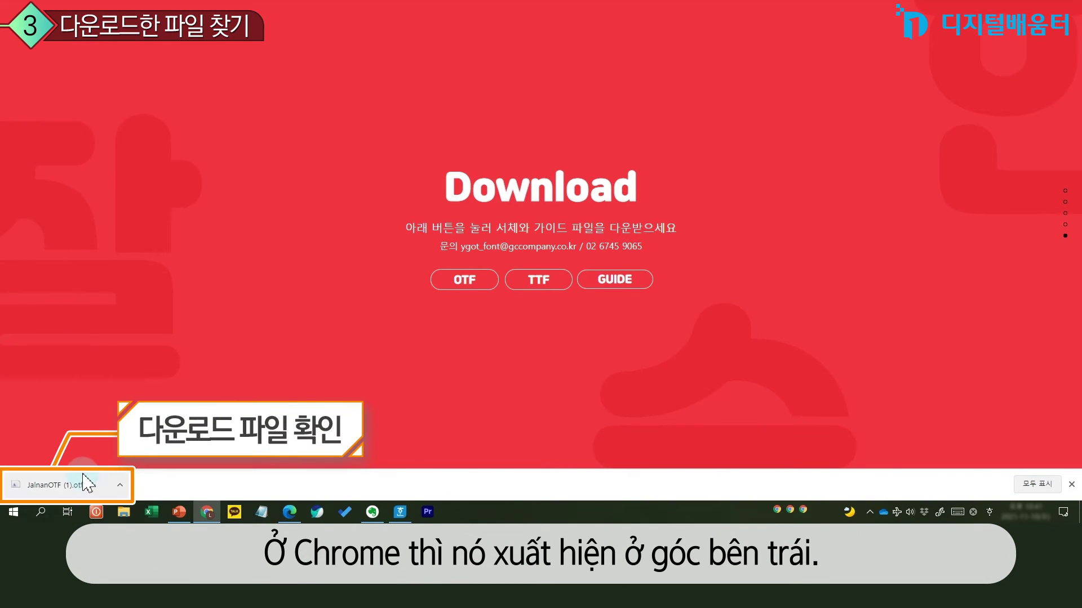
{"action": "left_click", "coordinate": [120, 488]}
{"action": "left_click", "coordinate": [145, 449]}
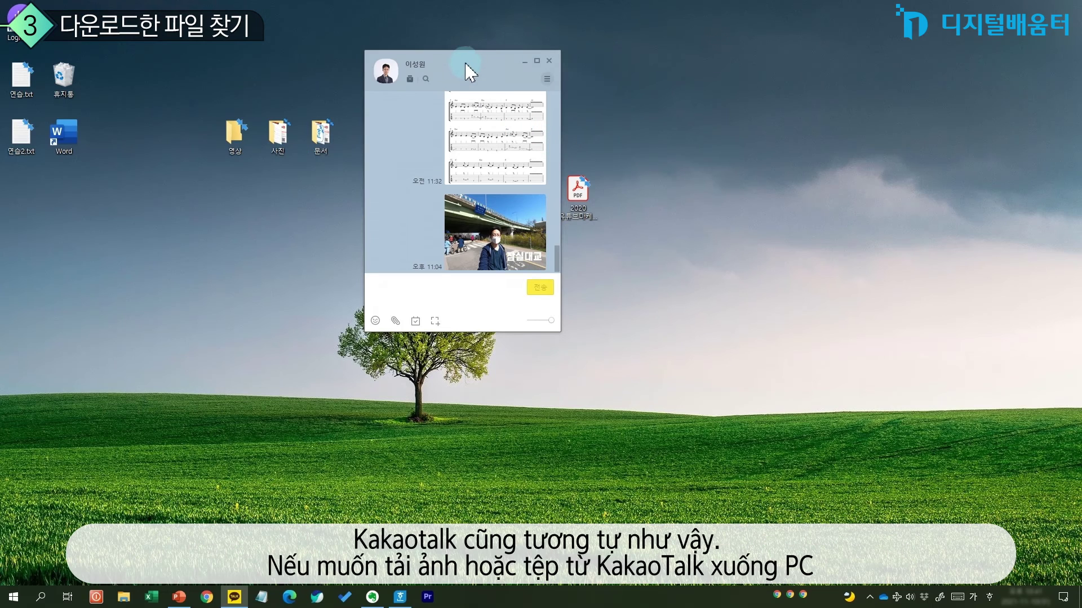
In KakaoTalk, open the bridge selfie photo from the chat, save it as a JPG to 바탕 화면, and close the photo viewer
{"action": "left_click_drag", "start_coordinate": [466, 66], "coordinate": [496, 56]}
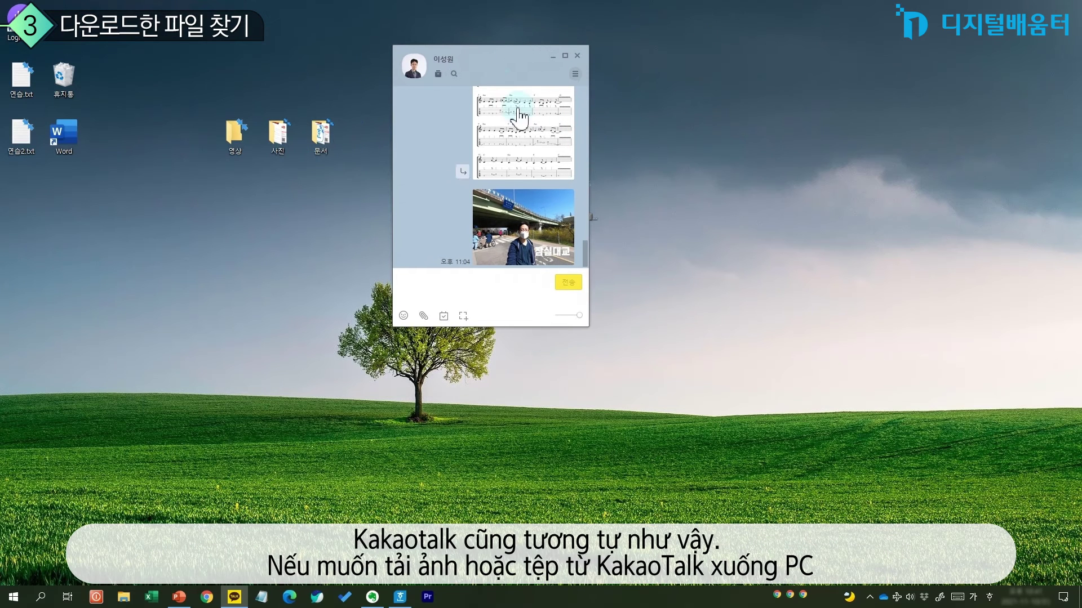
{"action": "left_click", "coordinate": [517, 231]}
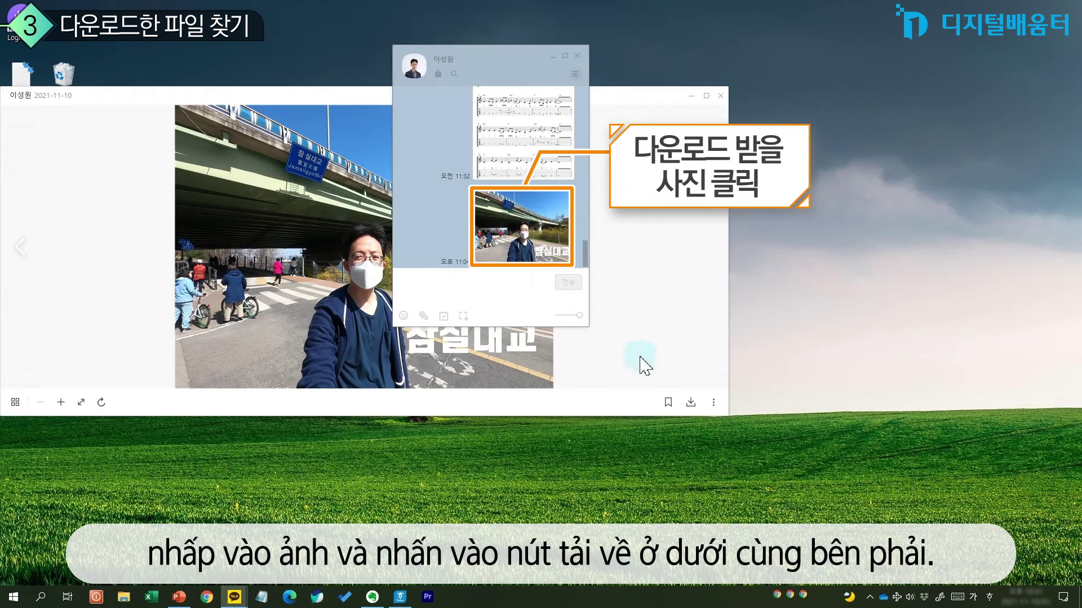
{"action": "left_click", "coordinate": [691, 404]}
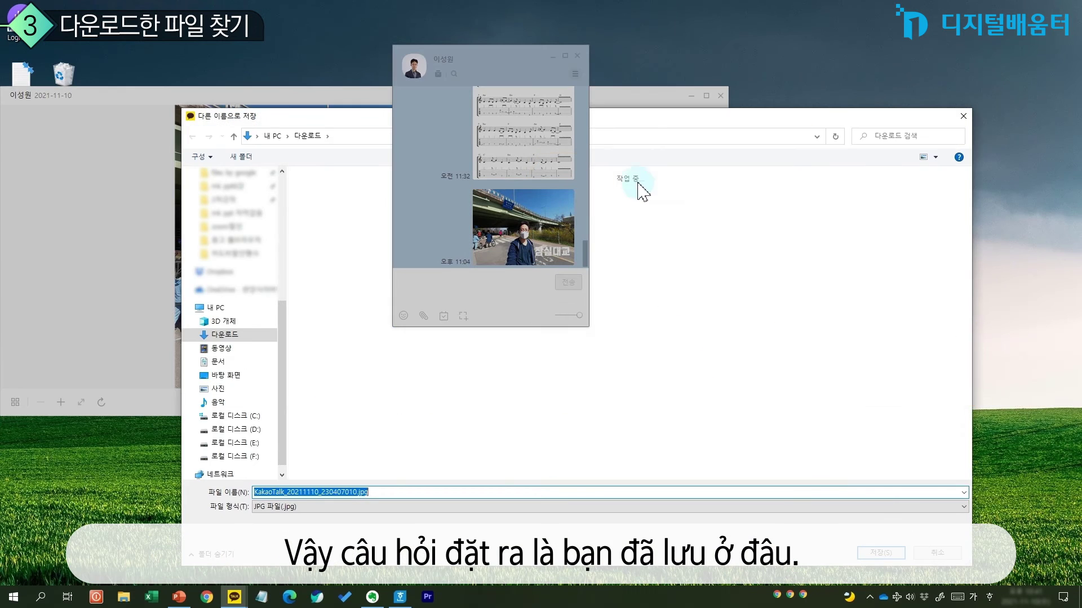
{"action": "left_click", "coordinate": [649, 117]}
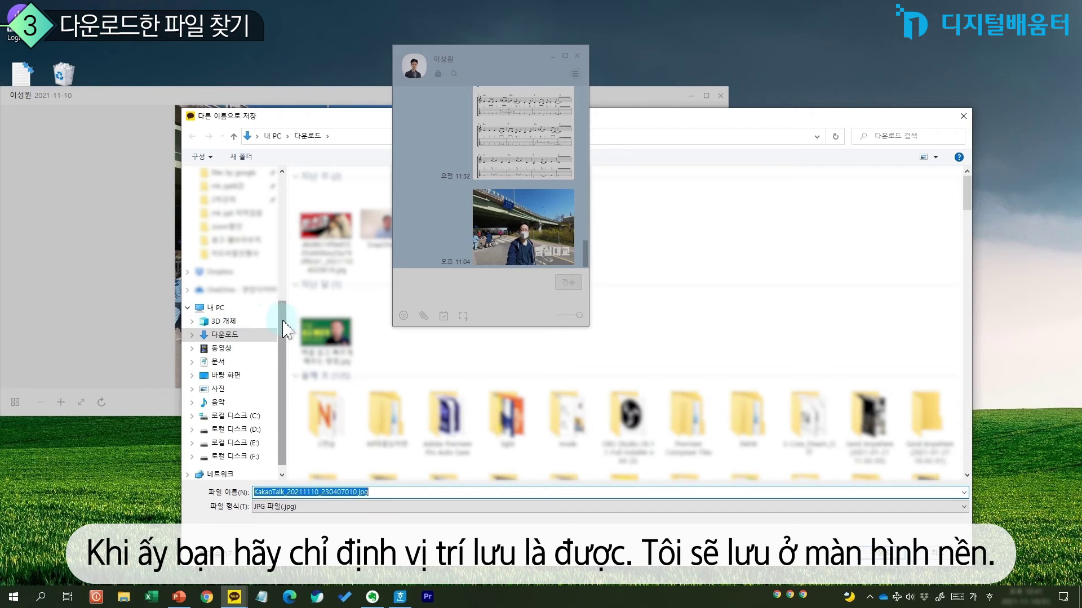
{"action": "left_click_drag", "start_coordinate": [284, 329], "coordinate": [290, 188]}
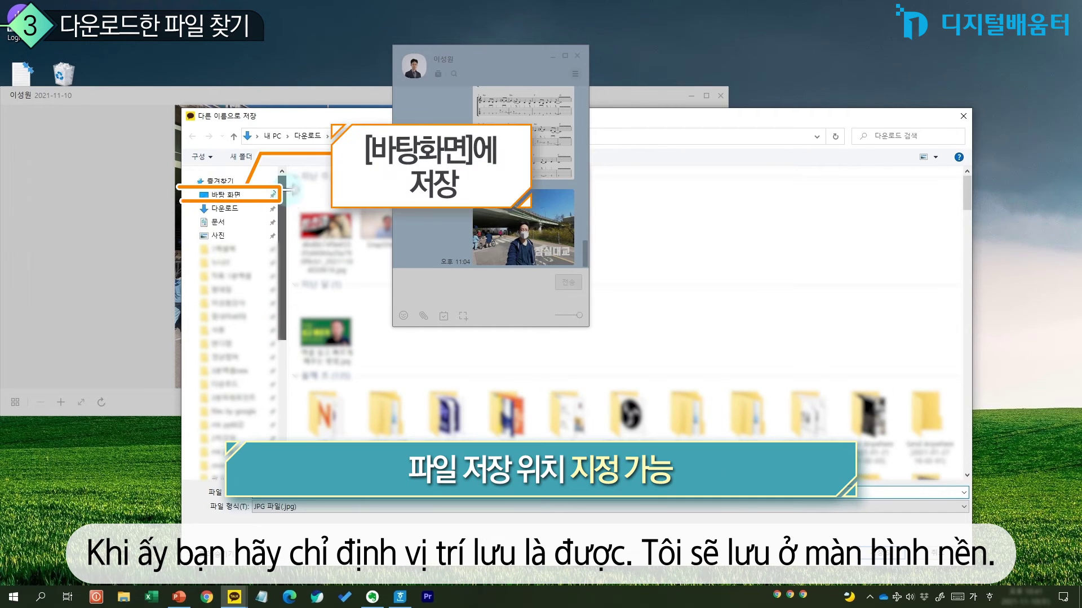
{"action": "left_click", "coordinate": [236, 194]}
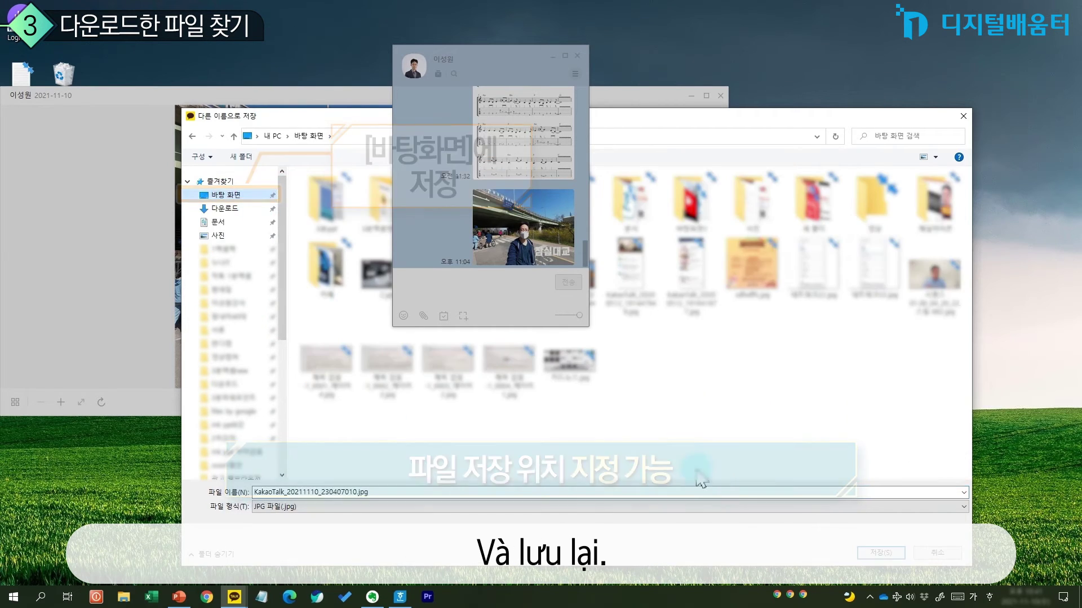
{"action": "left_click", "coordinate": [868, 553]}
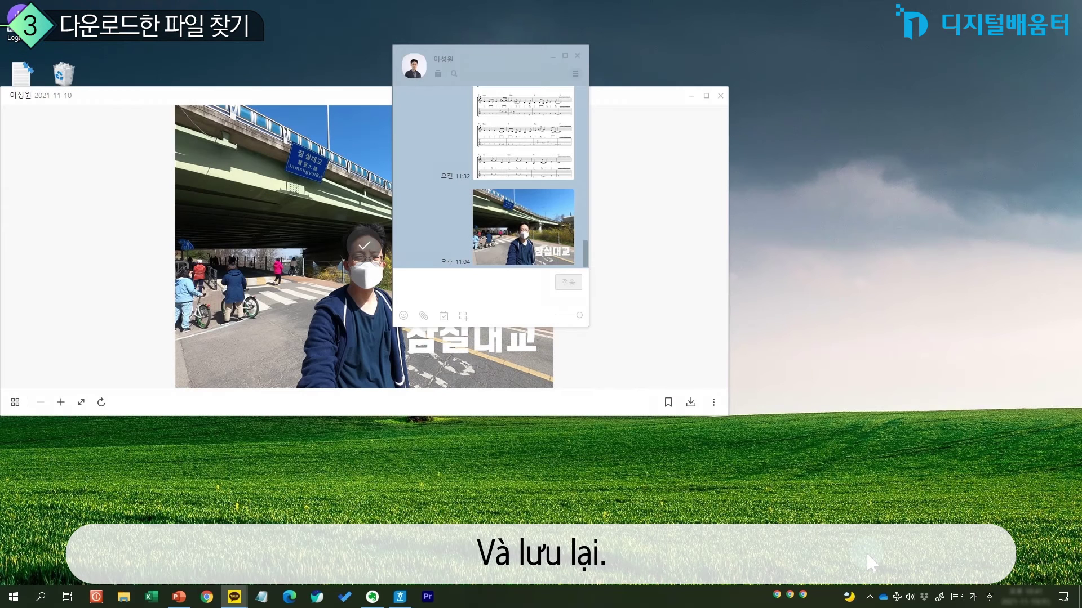
{"action": "left_click", "coordinate": [721, 96]}
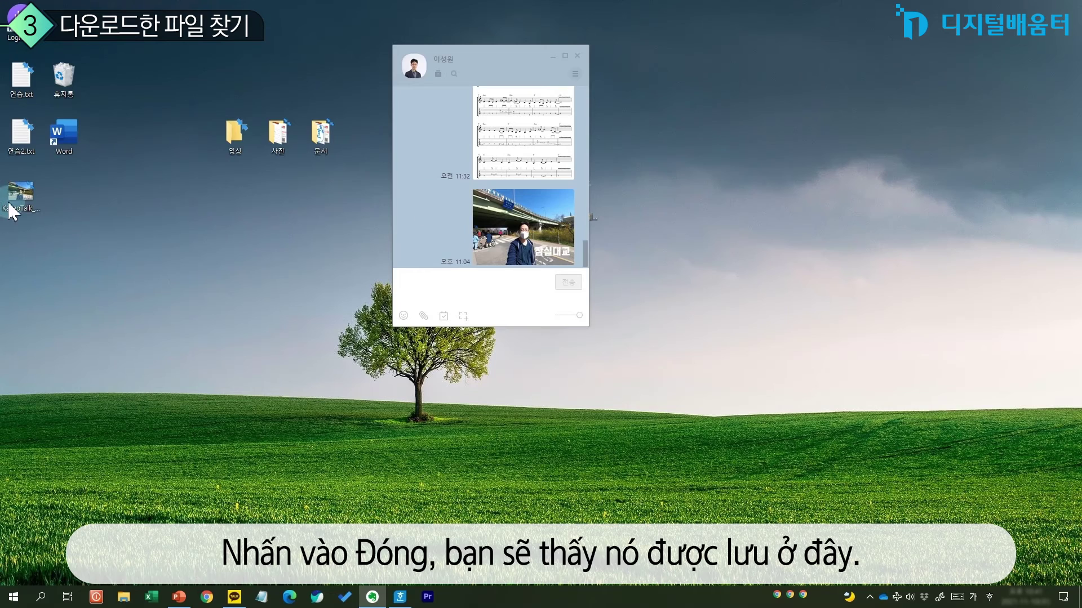